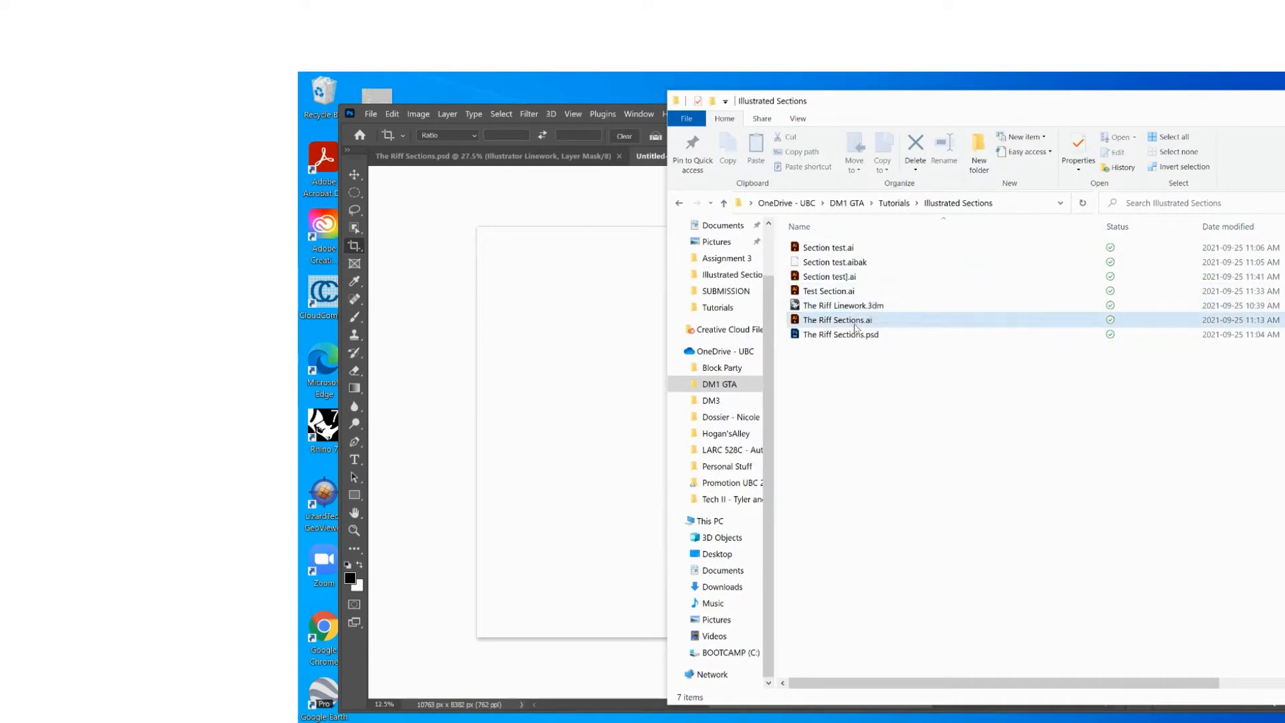
Place The Riff Sections.ai into the blank document as a smart object, cropped to its bounding box.
{"action": "left_click", "coordinate": [851, 291]}
{"action": "left_click", "coordinate": [858, 321]}
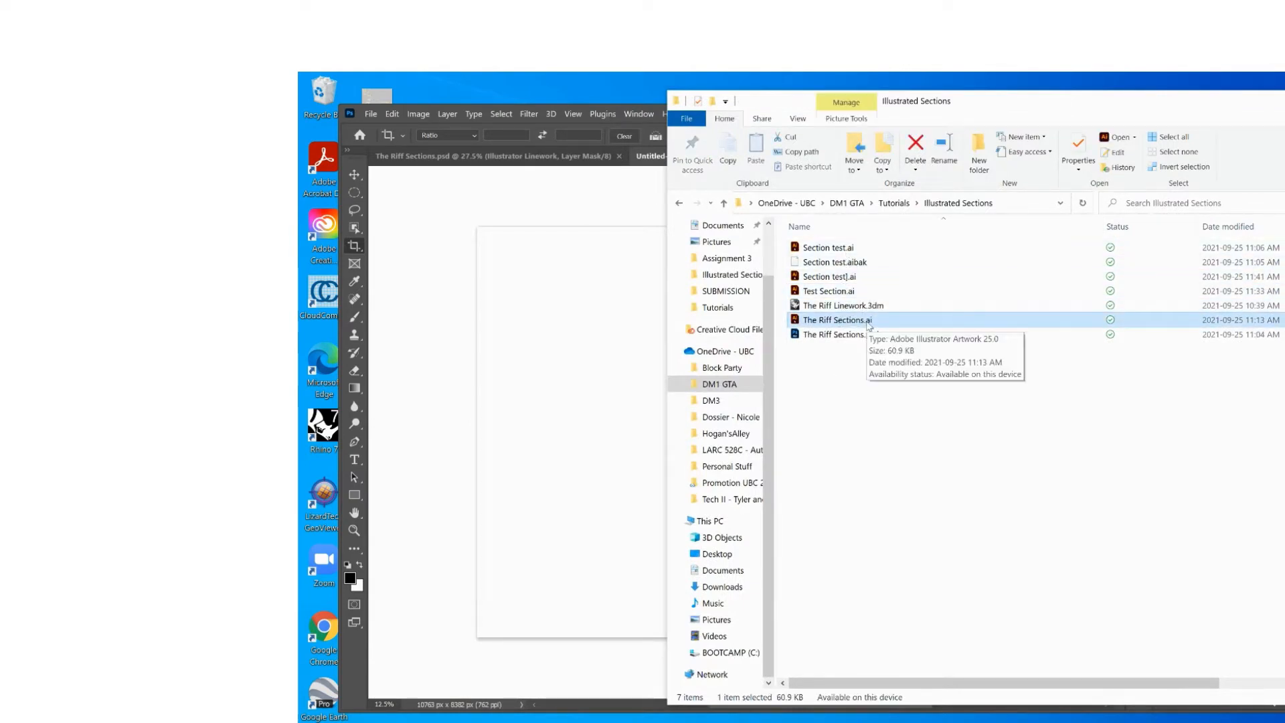
{"action": "left_click_drag", "start_coordinate": [868, 326], "coordinate": [604, 317]}
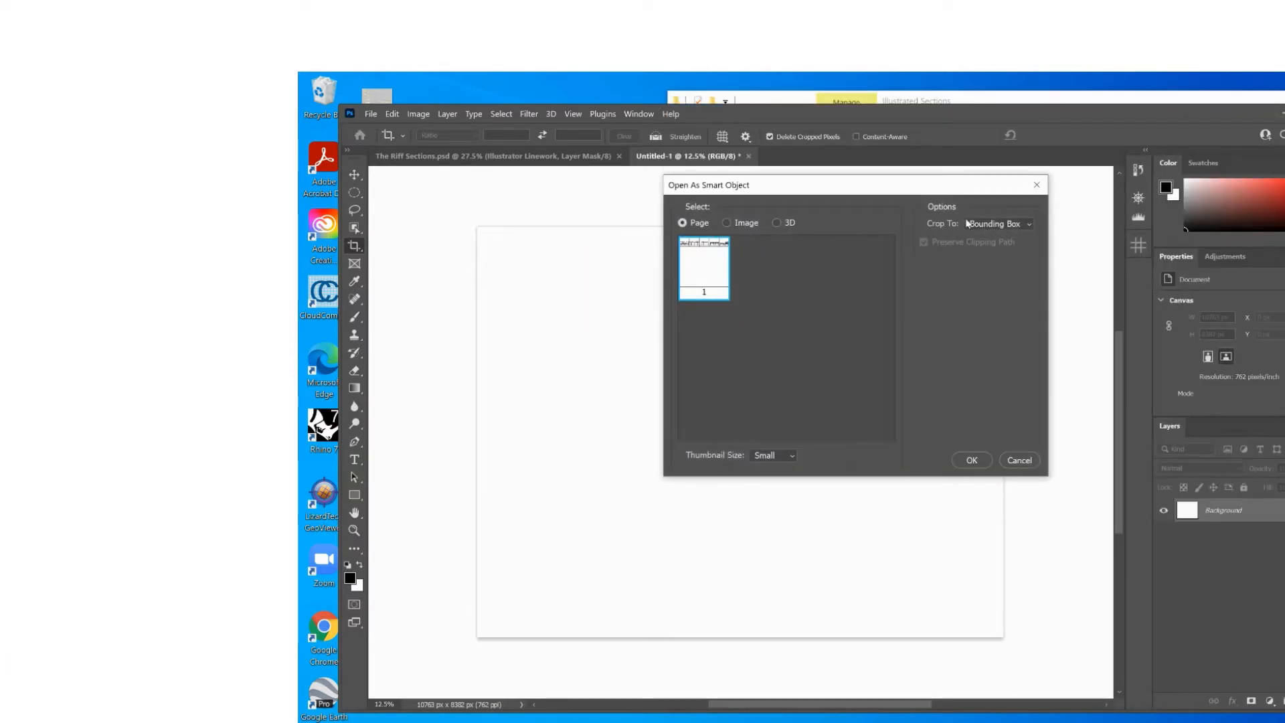
{"action": "left_click", "coordinate": [980, 461]}
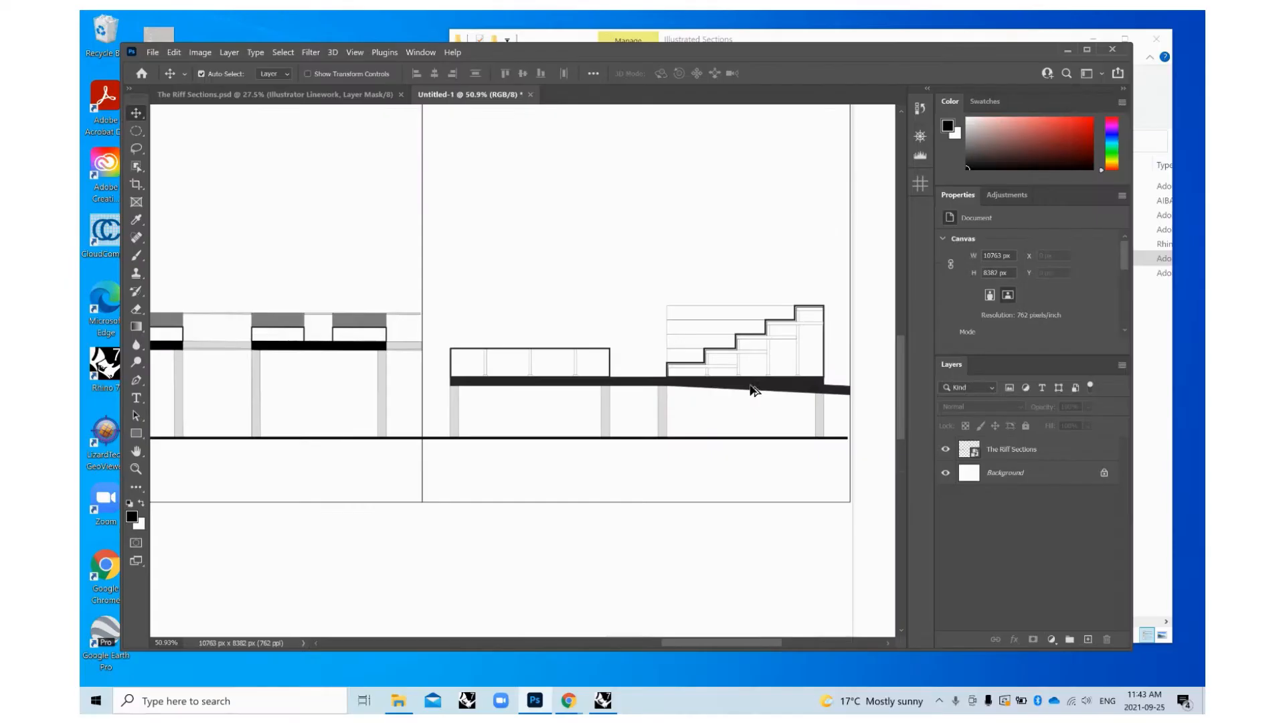
Examine the placed section linework up close and across the whole canvas.
{"action": "scroll", "coordinate": [781, 388], "scroll_direction": "down", "scroll_amount": 2}
{"action": "scroll", "coordinate": [788, 375], "scroll_direction": "up", "scroll_amount": 3}
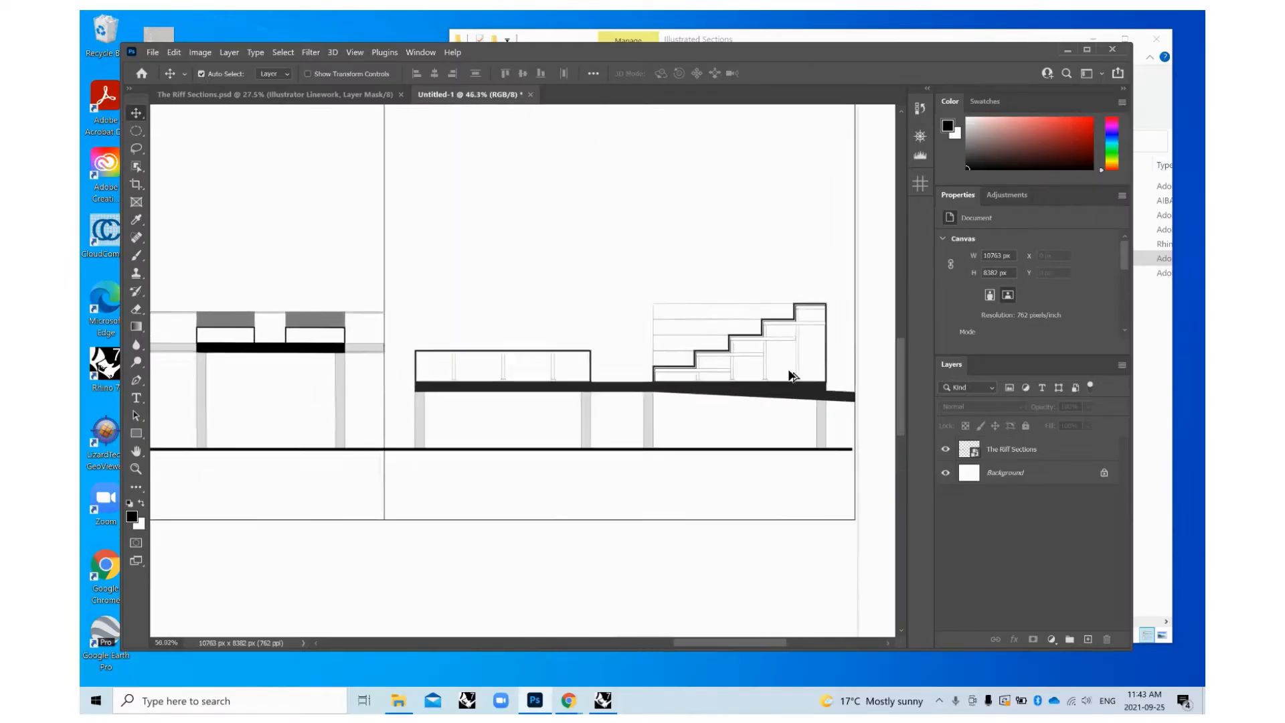
{"action": "scroll", "coordinate": [790, 375], "scroll_direction": "up", "scroll_amount": 2}
{"action": "scroll", "coordinate": [793, 374], "scroll_direction": "down", "scroll_amount": 4}
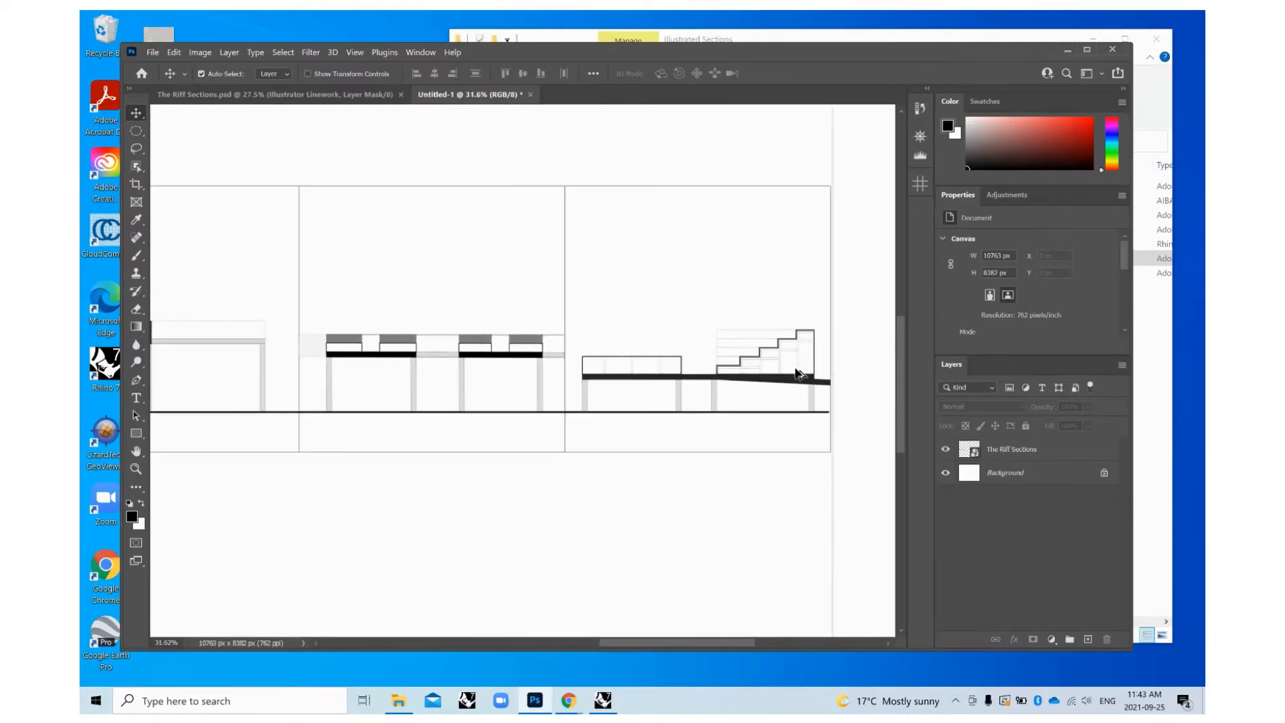
{"action": "scroll", "coordinate": [373, 344], "scroll_direction": "up", "scroll_amount": 4}
{"action": "scroll", "coordinate": [459, 355], "scroll_direction": "down", "scroll_amount": 3}
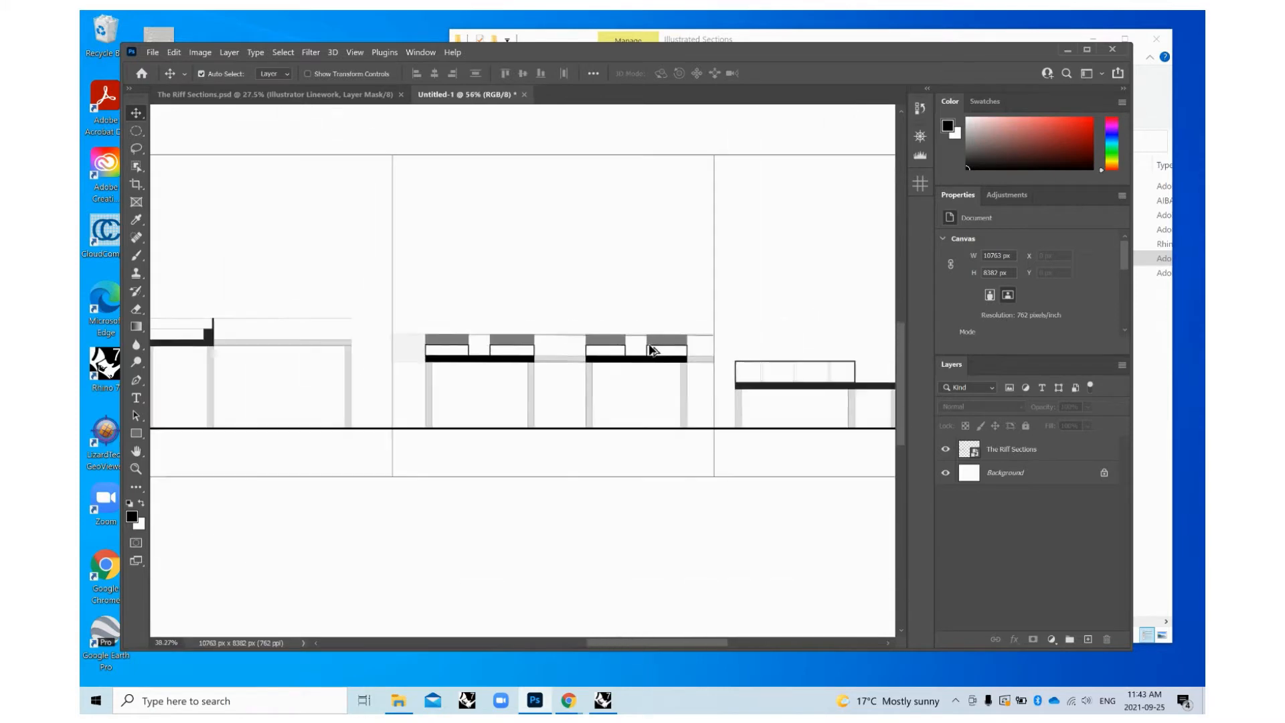
{"action": "scroll", "coordinate": [649, 350], "scroll_direction": "down", "scroll_amount": 6}
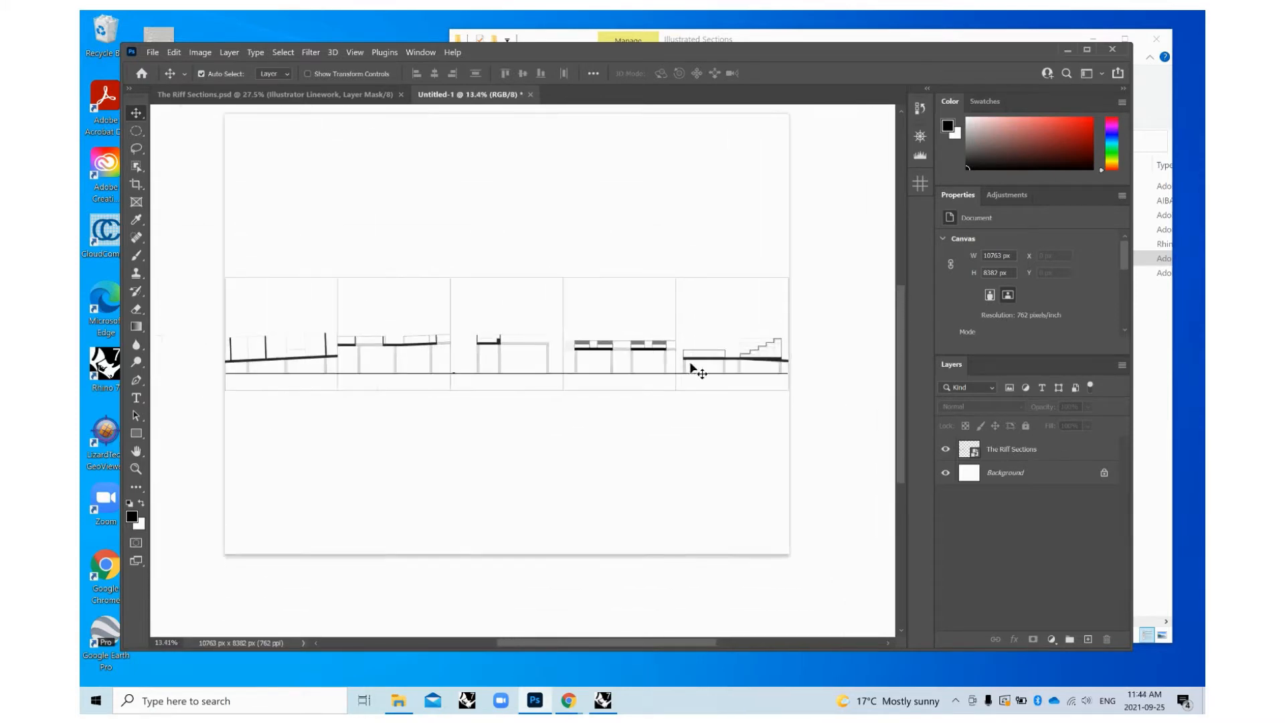
{"action": "scroll", "coordinate": [267, 342], "scroll_direction": "up", "scroll_amount": 2}
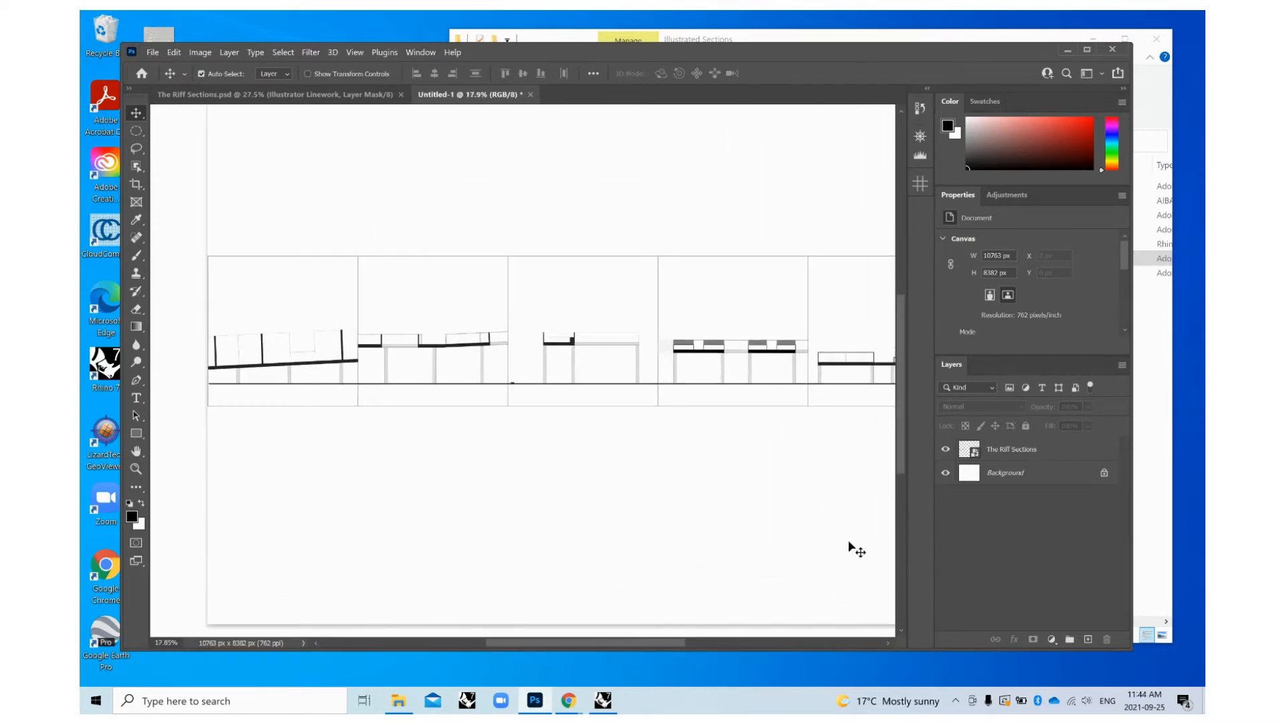
Create two layer groups named "Fill" and "People + Animals".
{"action": "left_click", "coordinate": [1070, 639]}
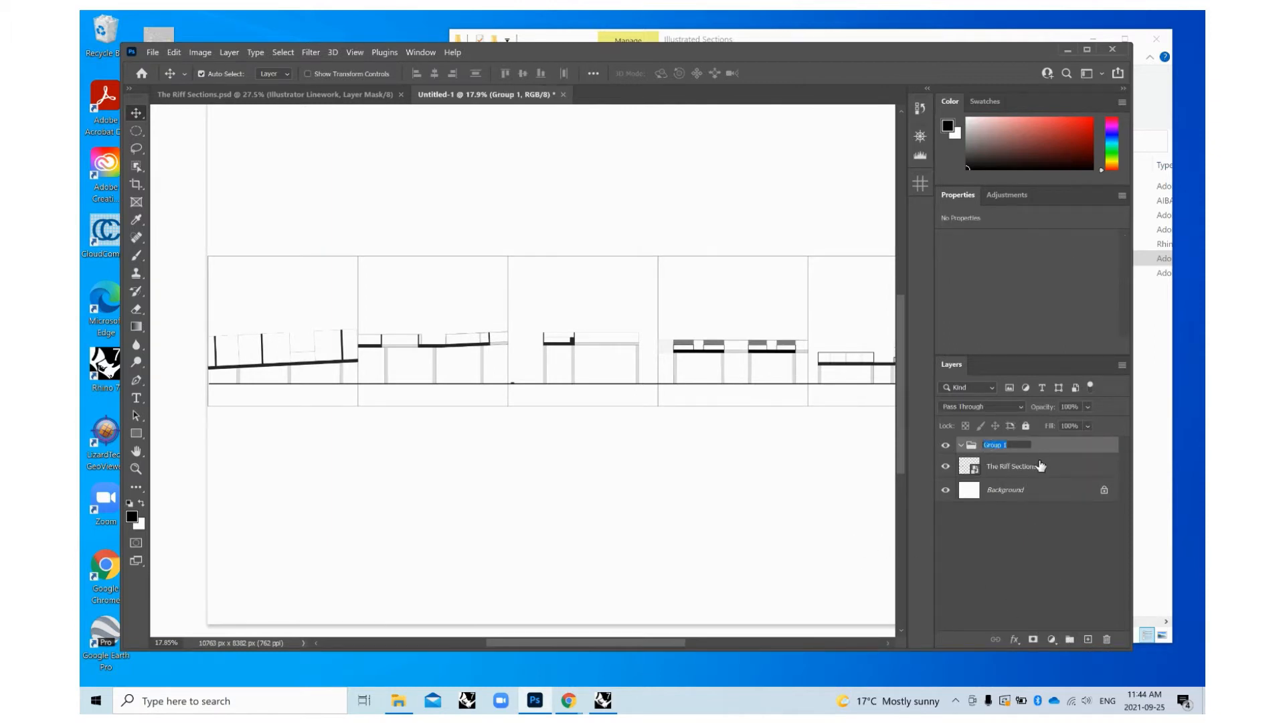
{"action": "type", "text": "Fill"}
{"action": "key", "text": "Return"}
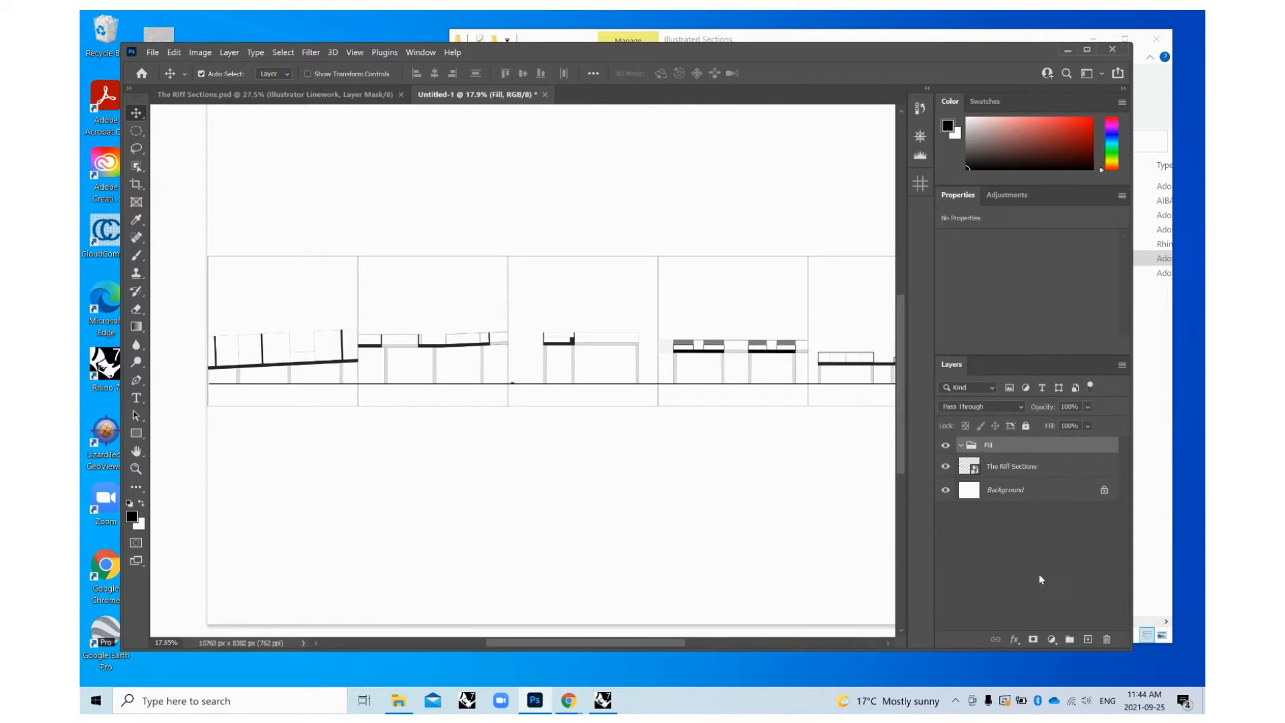
{"action": "left_click", "coordinate": [1070, 639]}
{"action": "double_click", "coordinate": [996, 446]}
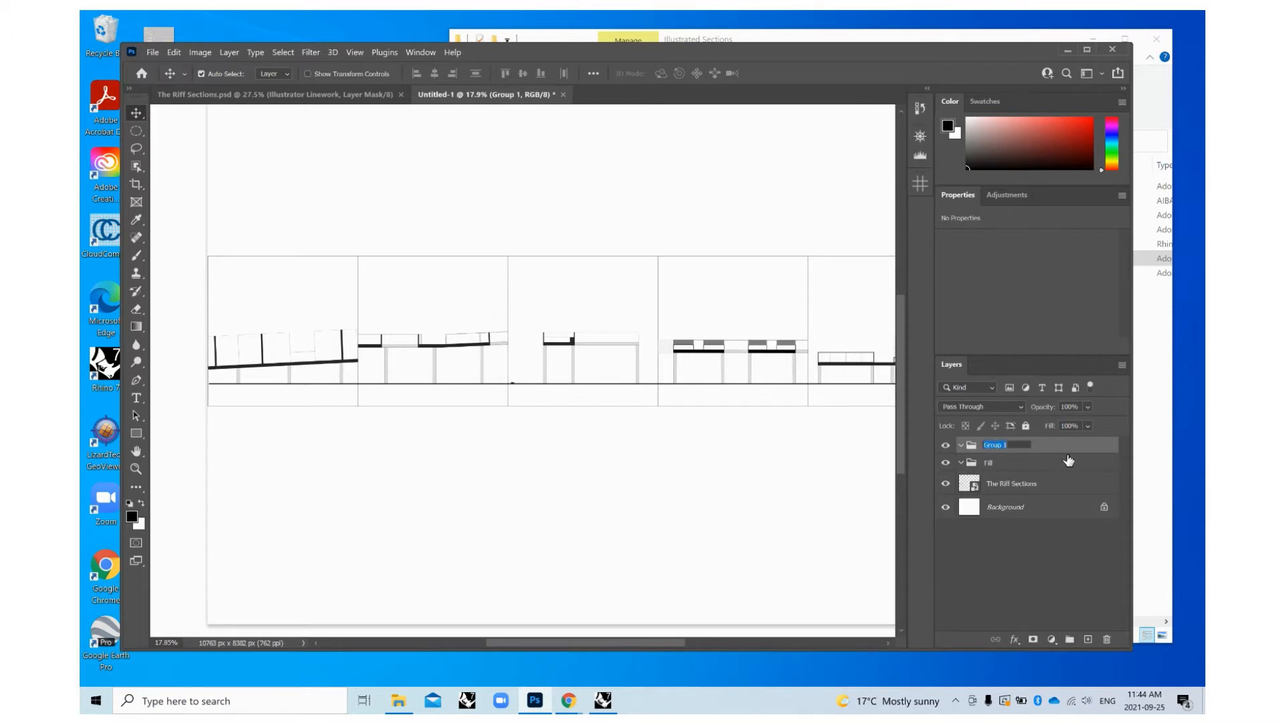
{"action": "type", "text": "People + Animals"}
{"action": "key", "text": "Return"}
Create a layer group named "Gound" and nest it inside the Fill group.
{"action": "left_click", "coordinate": [1068, 640]}
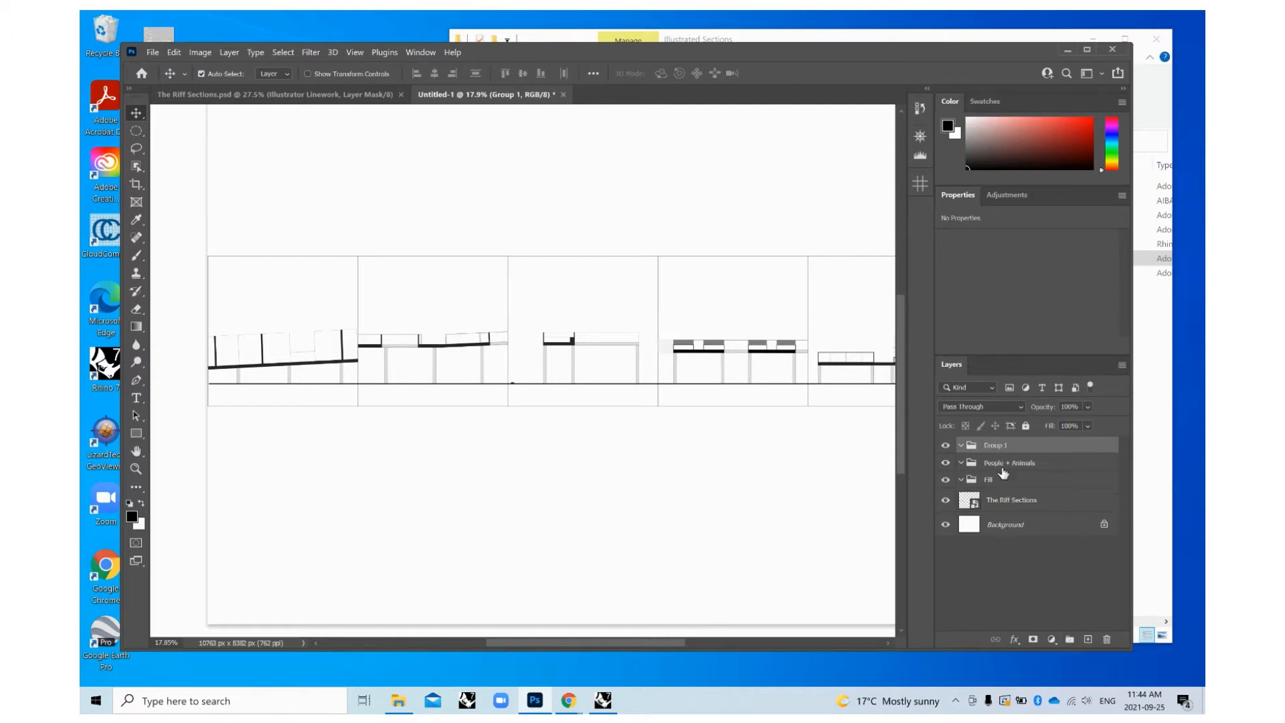
{"action": "double_click", "coordinate": [997, 446]}
{"action": "key", "text": "Return"}
{"action": "left_click_drag", "start_coordinate": [998, 447], "coordinate": [1003, 481]}
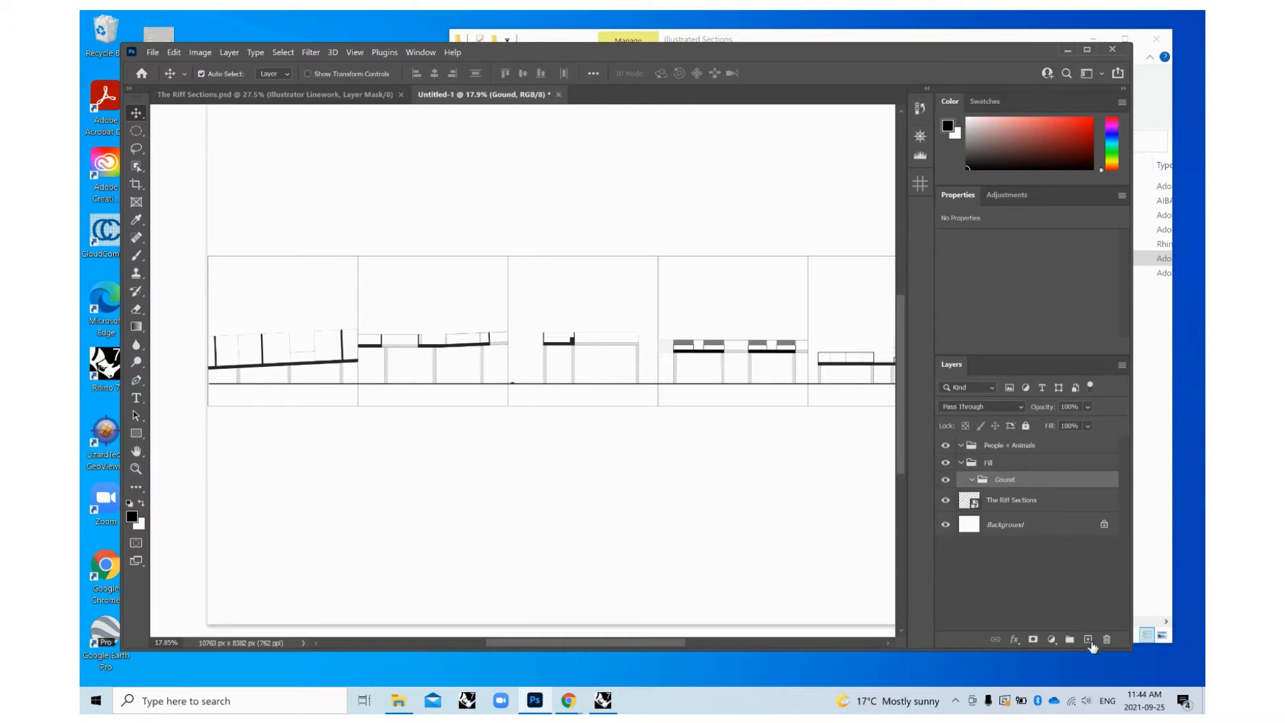
Add two more layer groups named "Background" and "Assets" above the People + Animals group.
{"action": "left_click", "coordinate": [1069, 640]}
{"action": "double_click", "coordinate": [997, 445]}
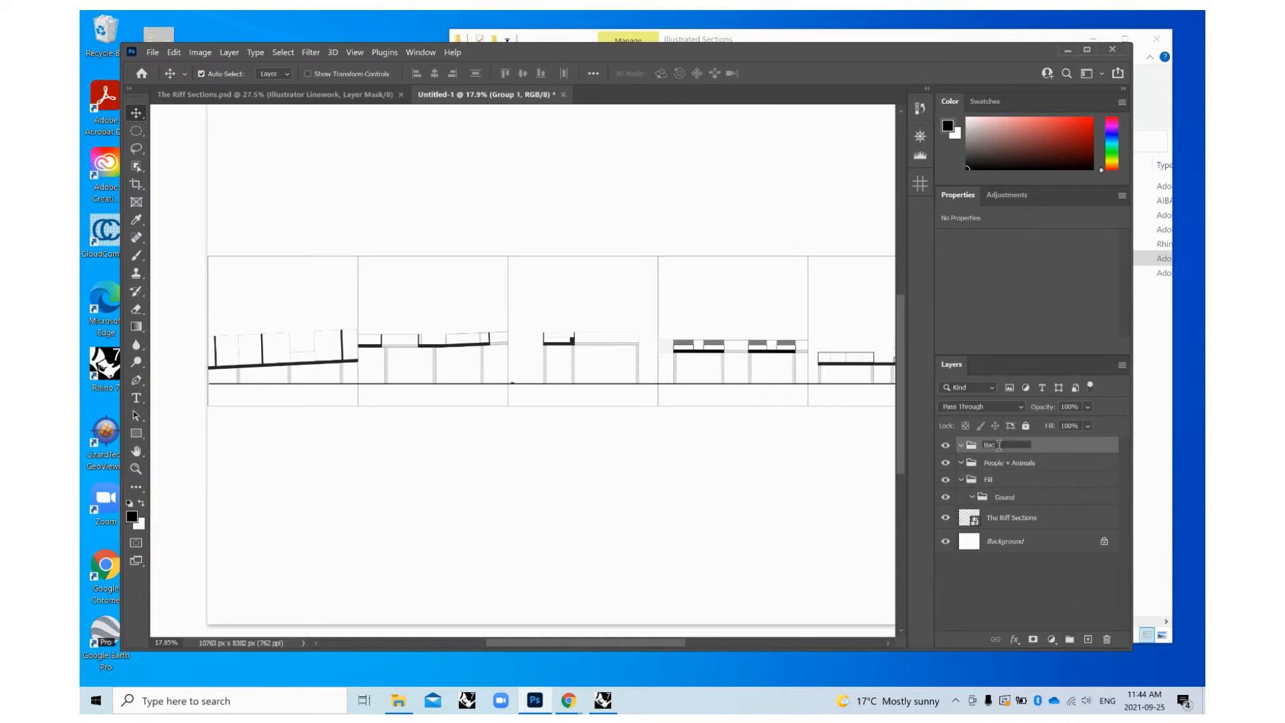
{"action": "type", "text": "Background"}
{"action": "key", "text": "Return"}
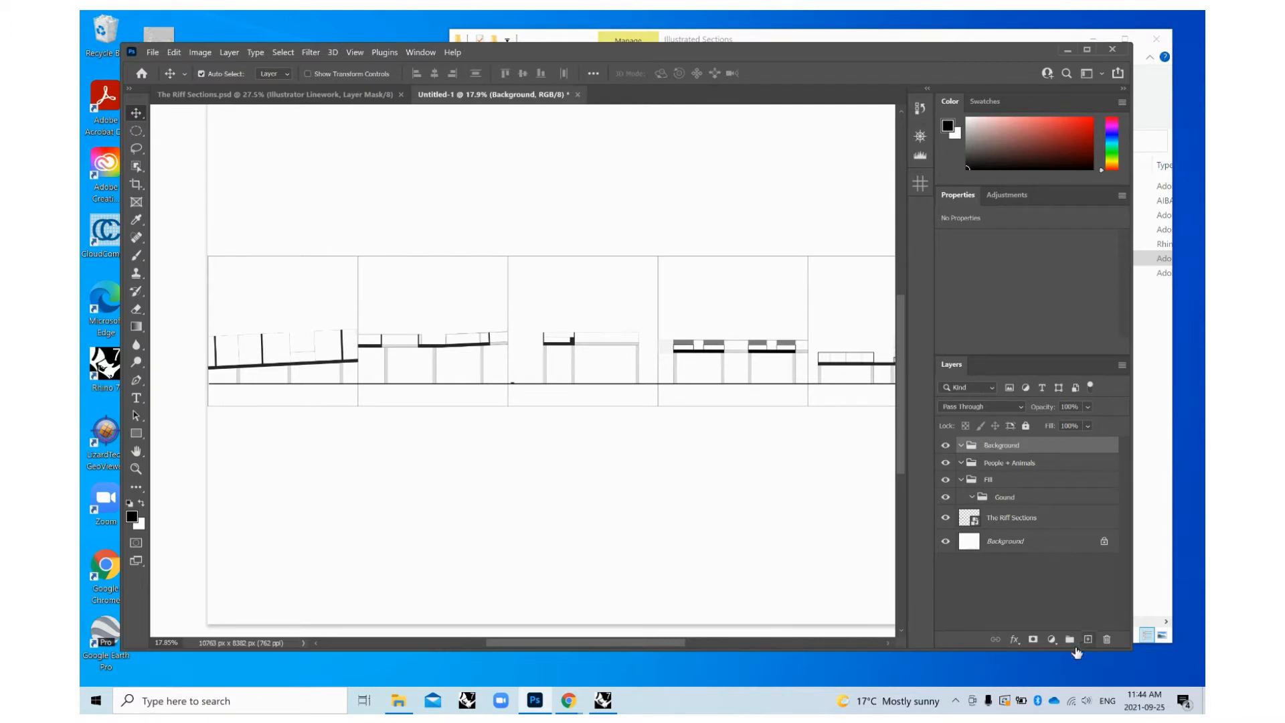
{"action": "left_click", "coordinate": [1070, 640]}
{"action": "double_click", "coordinate": [997, 445]}
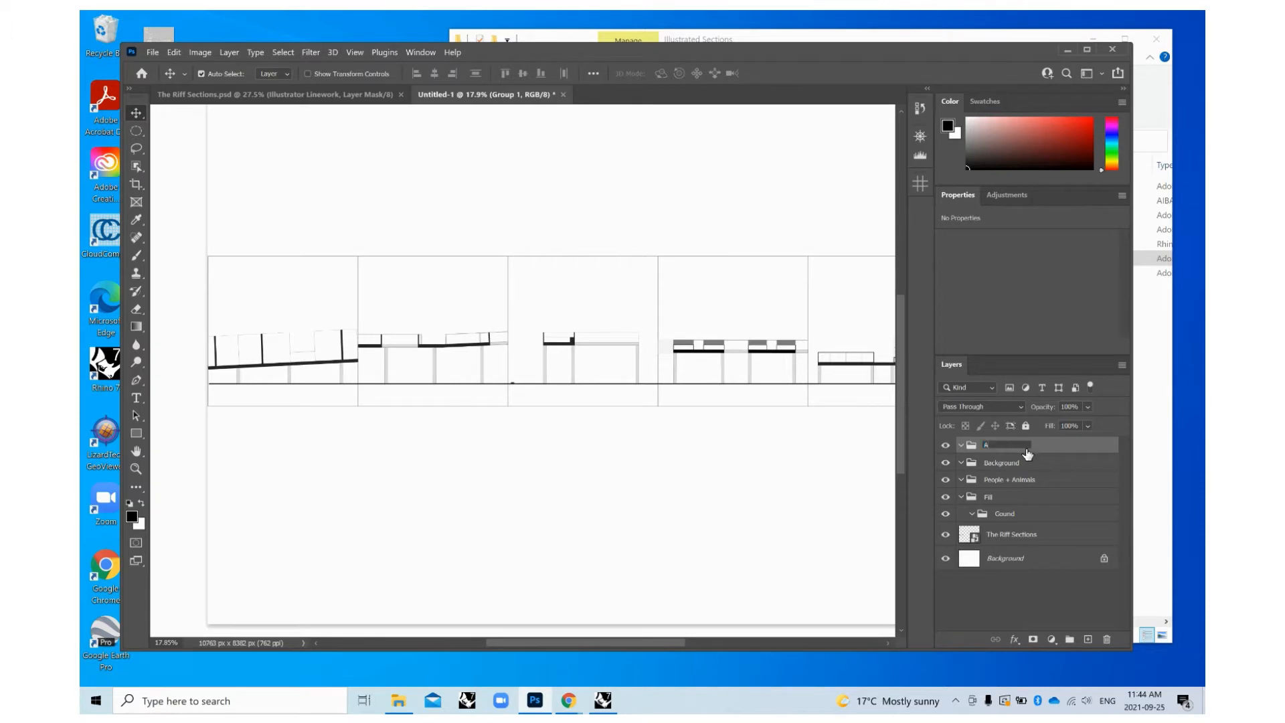
{"action": "type", "text": "Assets"}
{"action": "key", "text": "Return"}
Move The Riff Sections linework layer above all the groups and deselect it.
{"action": "left_click_drag", "start_coordinate": [1013, 534], "coordinate": [995, 442]}
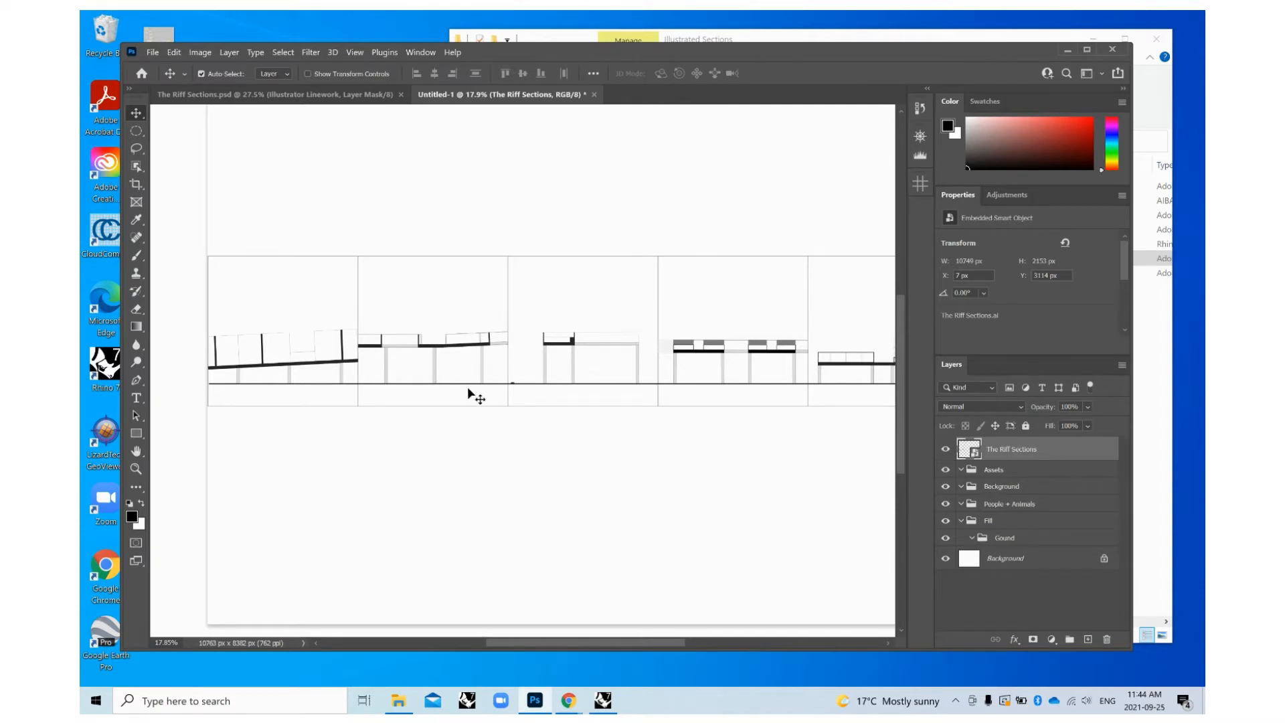
{"action": "scroll", "coordinate": [437, 369], "scroll_direction": "right", "scroll_amount": 1}
{"action": "scroll", "coordinate": [564, 383], "scroll_direction": "down", "scroll_amount": 1}
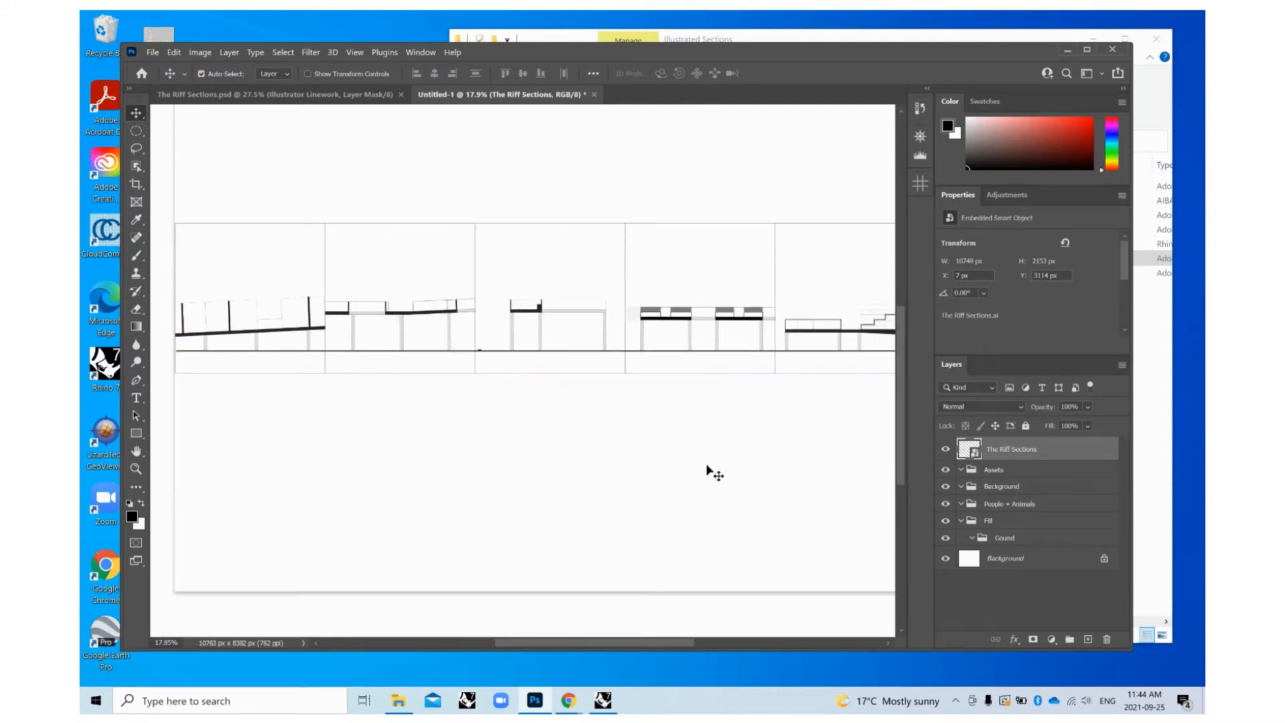
{"action": "left_click", "coordinate": [708, 464]}
{"action": "scroll", "coordinate": [508, 370], "scroll_direction": "down", "scroll_amount": 1}
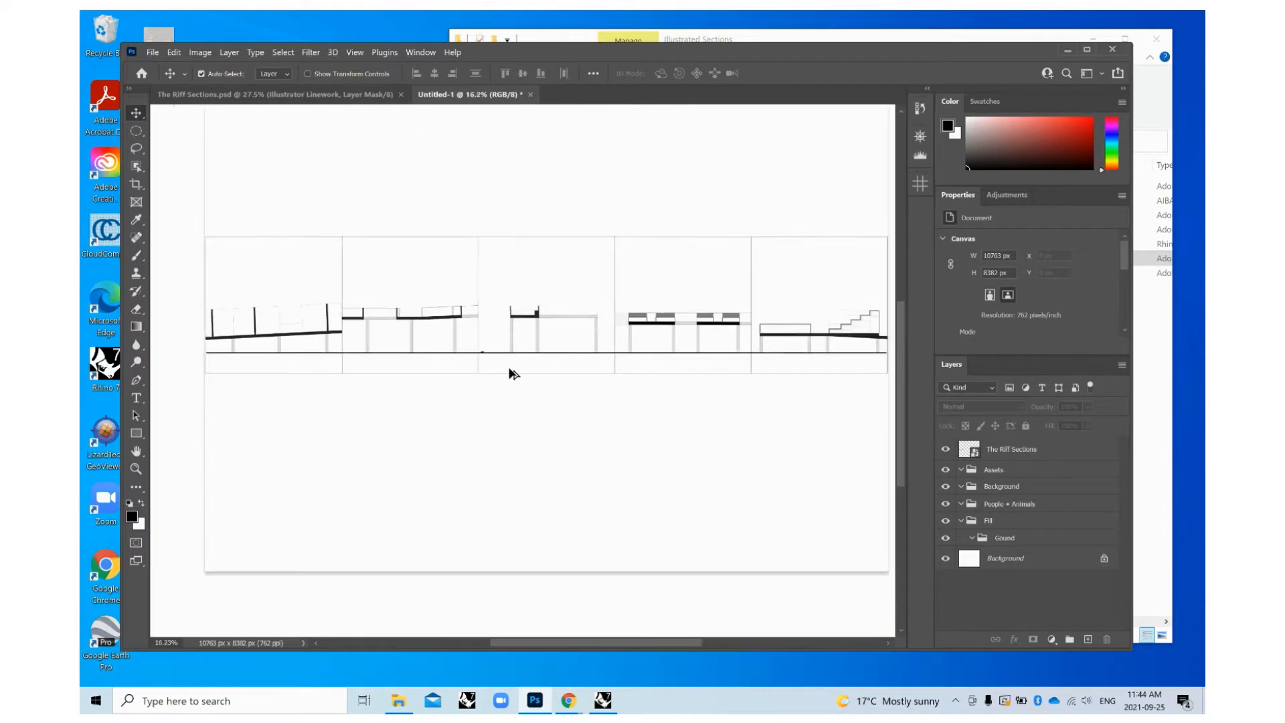
Close the untitled document without saving and deselect the active layer in The Riff Sections.psd.
{"action": "left_click", "coordinate": [530, 95]}
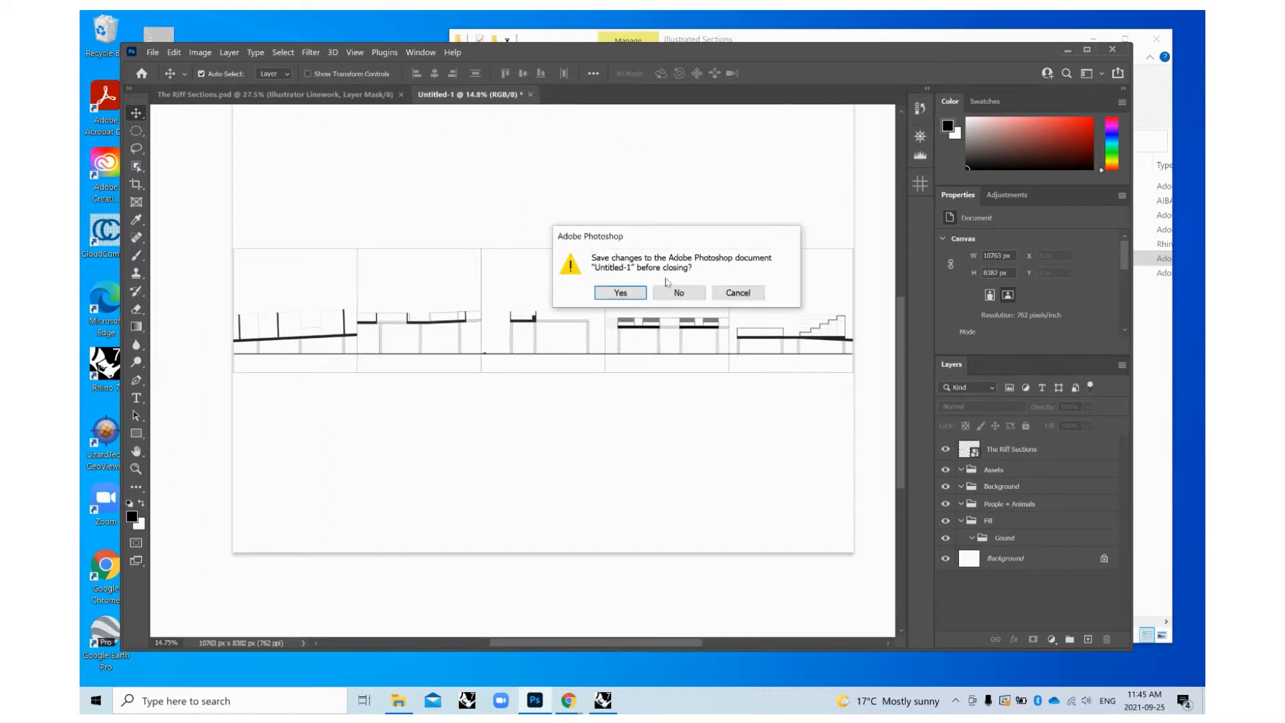
{"action": "left_click", "coordinate": [670, 296]}
{"action": "scroll", "coordinate": [768, 212], "scroll_direction": "down", "scroll_amount": 1}
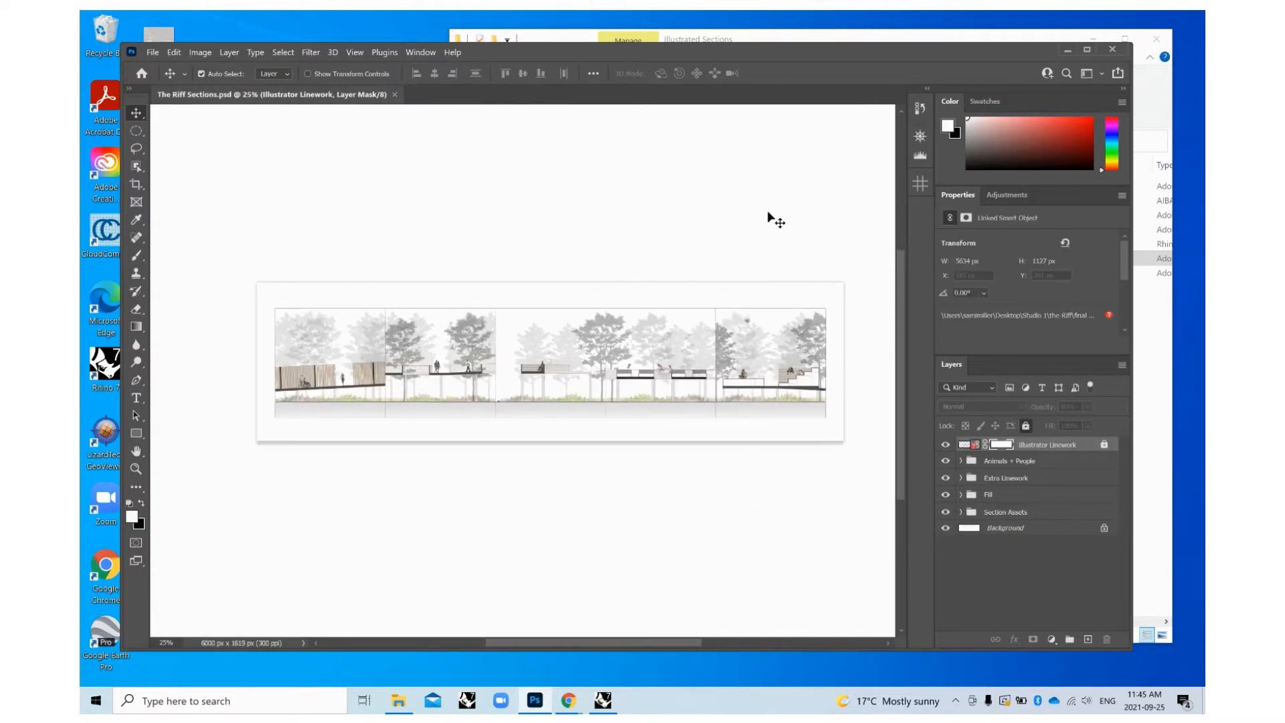
{"action": "scroll", "coordinate": [694, 408], "scroll_direction": "up", "scroll_amount": 1}
{"action": "left_click", "coordinate": [1066, 576]}
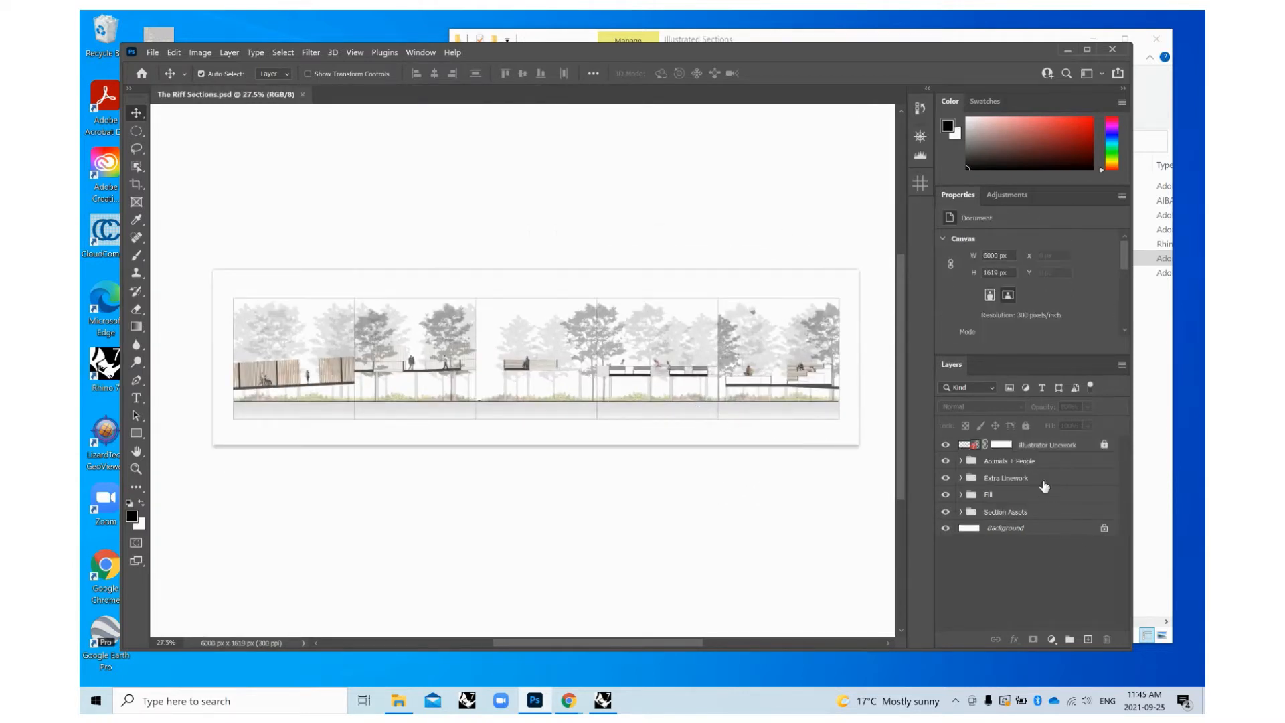
Create a layer group named "Background" directly above the Section Assets group.
{"action": "left_click", "coordinate": [1008, 513]}
{"action": "left_click", "coordinate": [1070, 640]}
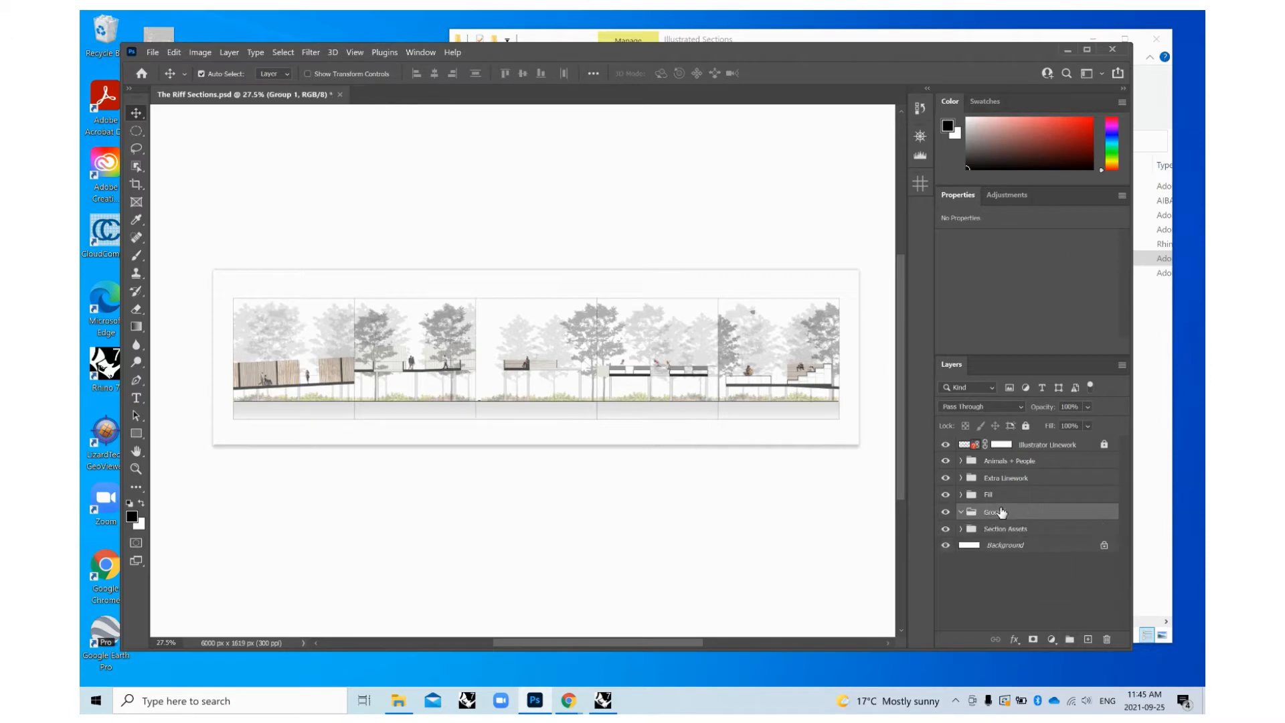
{"action": "double_click", "coordinate": [1001, 512]}
{"action": "type", "text": "Background"}
{"action": "key", "text": "Return"}
Examine the illustrated sections, especially the fills, trees and figures around the elevated bench in the third panel.
{"action": "scroll", "coordinate": [542, 357], "scroll_direction": "up", "scroll_amount": 4}
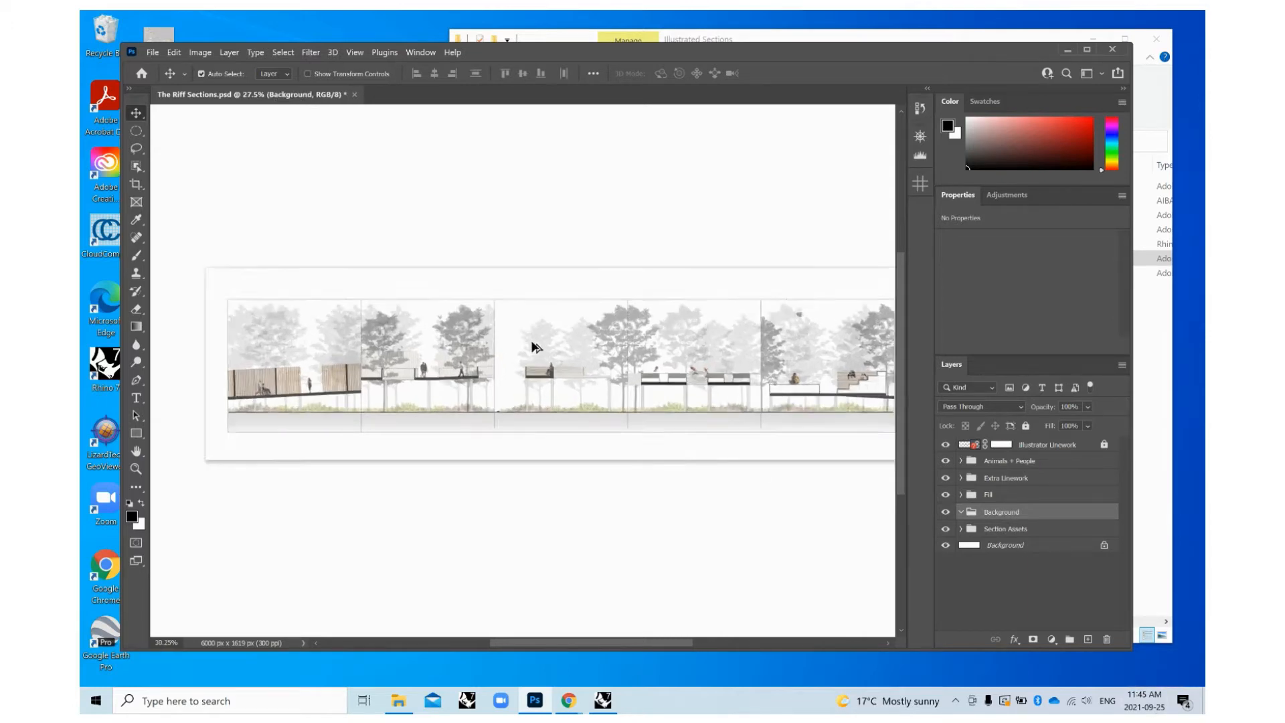
{"action": "scroll", "coordinate": [535, 365], "scroll_direction": "down", "scroll_amount": 2}
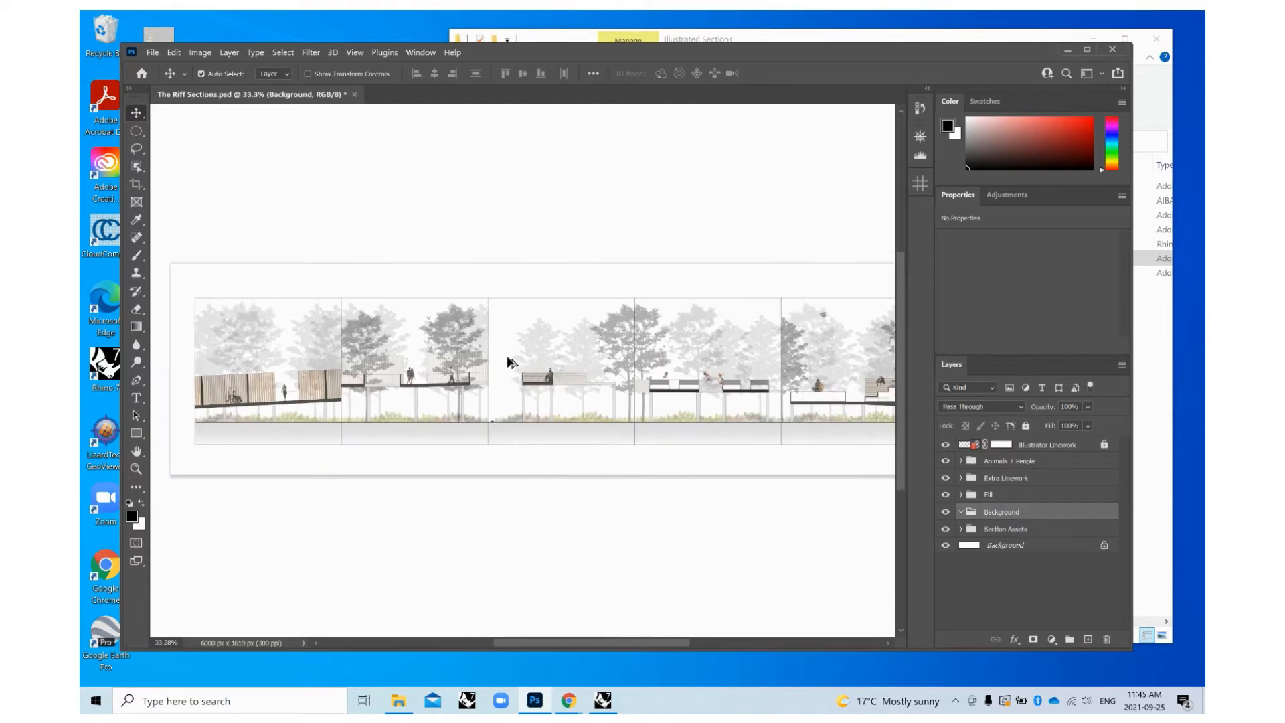
{"action": "scroll", "coordinate": [408, 347], "scroll_direction": "down", "scroll_amount": 1}
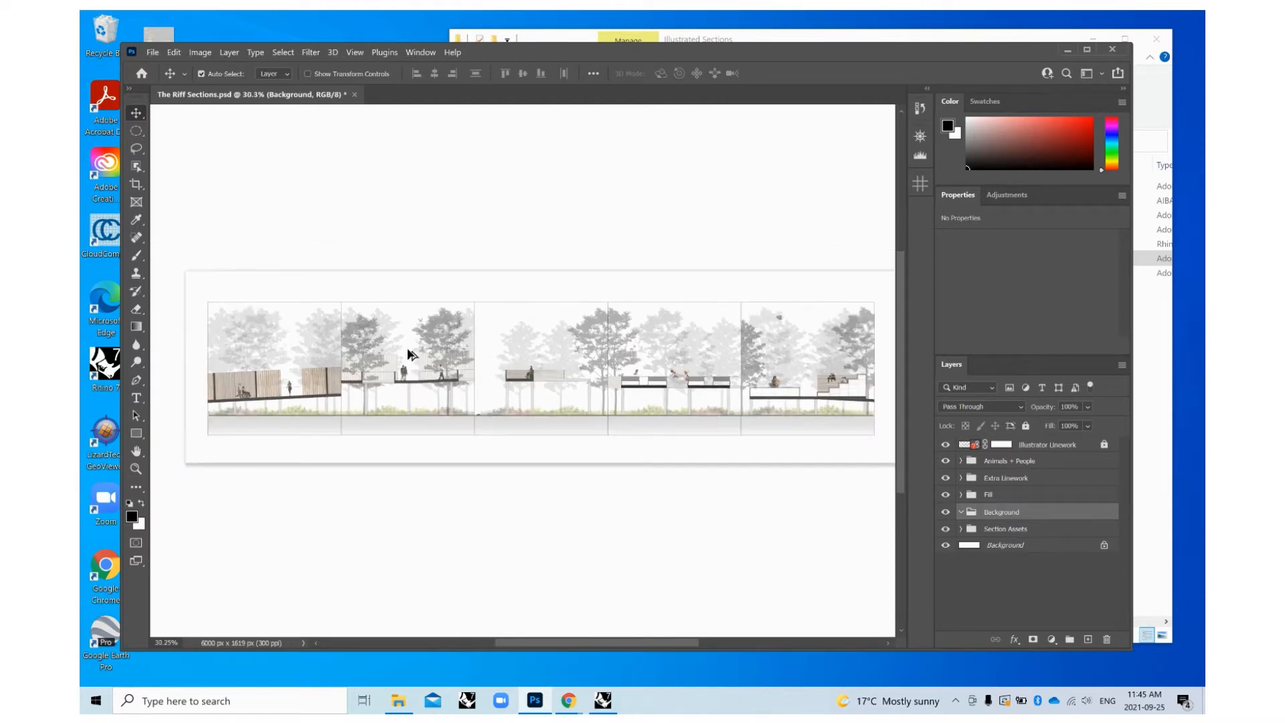
{"action": "scroll", "coordinate": [508, 374], "scroll_direction": "left", "scroll_amount": 3}
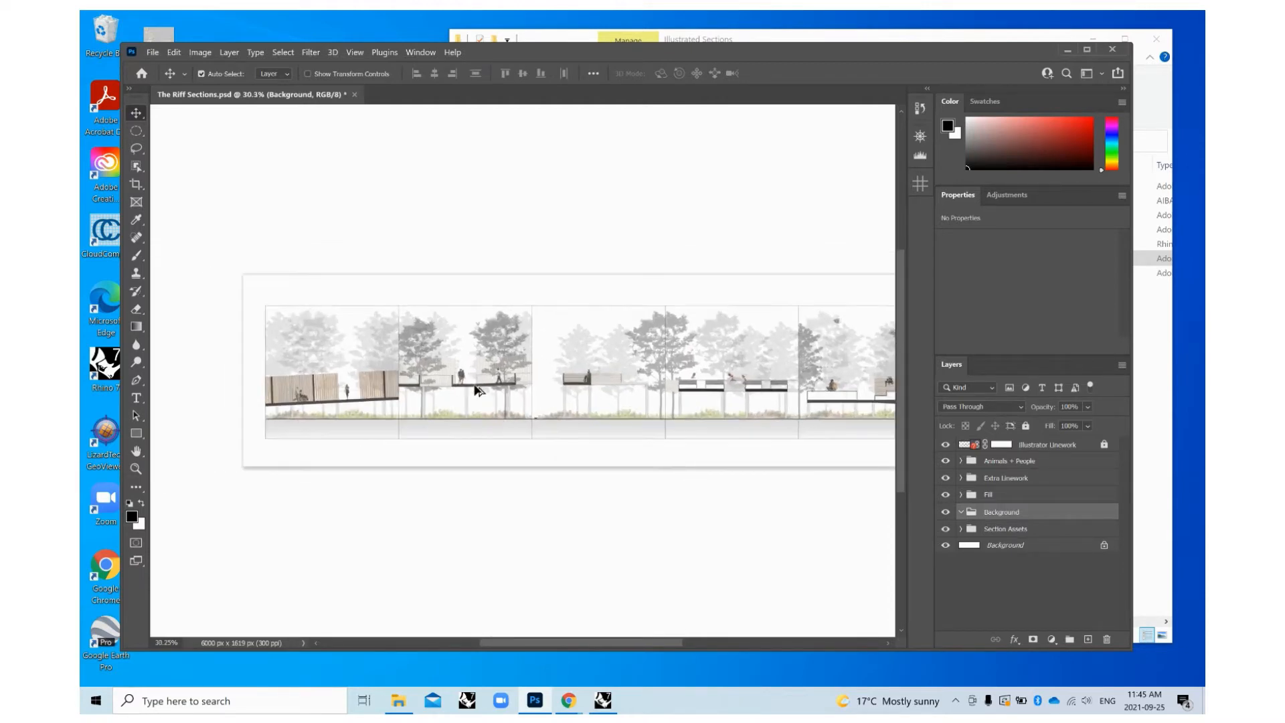
{"action": "scroll", "coordinate": [390, 373], "scroll_direction": "up", "scroll_amount": 2}
{"action": "scroll", "coordinate": [646, 367], "scroll_direction": "up", "scroll_amount": 5}
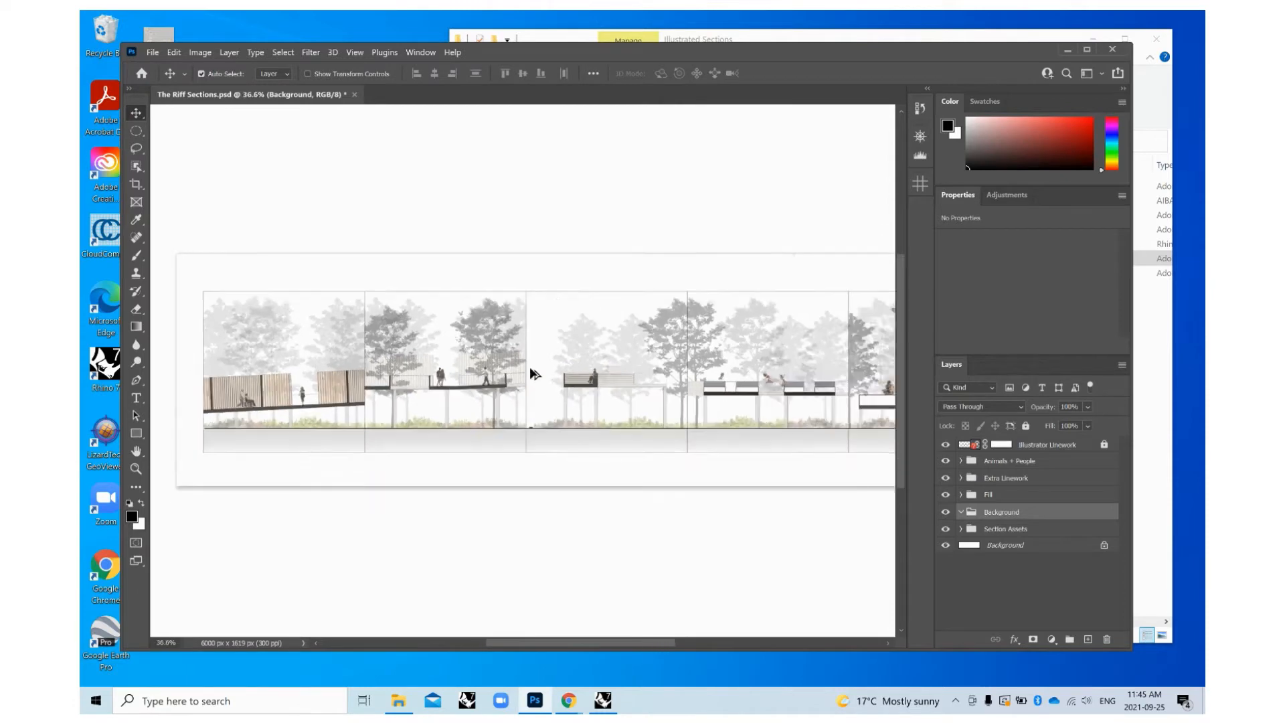
{"action": "scroll", "coordinate": [592, 291], "scroll_direction": "down", "scroll_amount": 1}
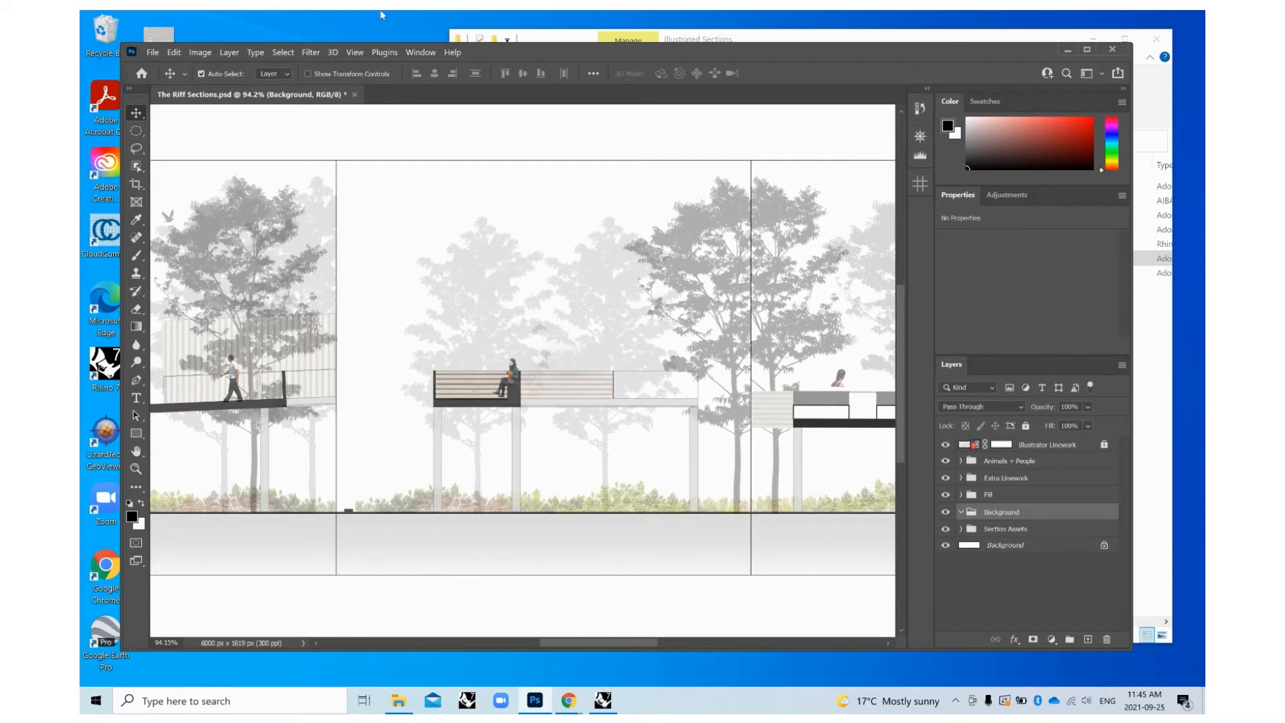
With the Polygonal Lasso, start outlining the elevated bench structure along its outer edge, tracing the first two support posts to the ground line.
{"action": "left_click", "coordinate": [139, 148]}
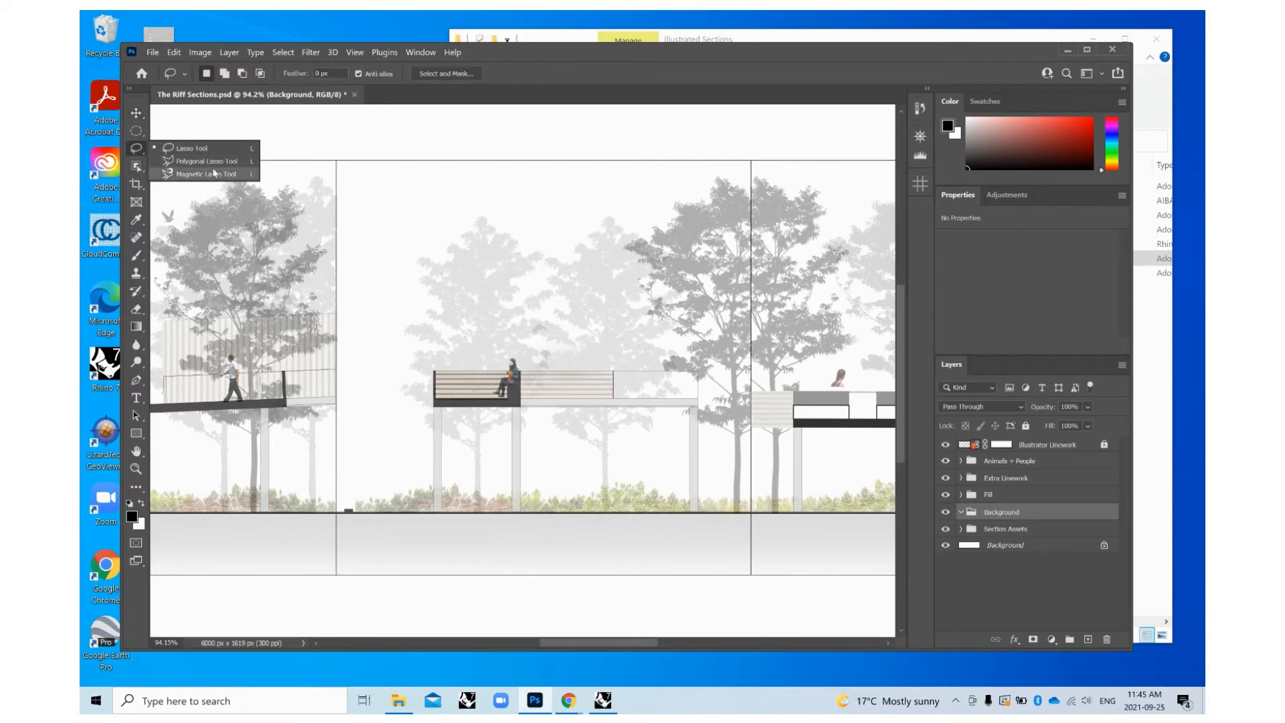
{"action": "left_click", "coordinate": [206, 161]}
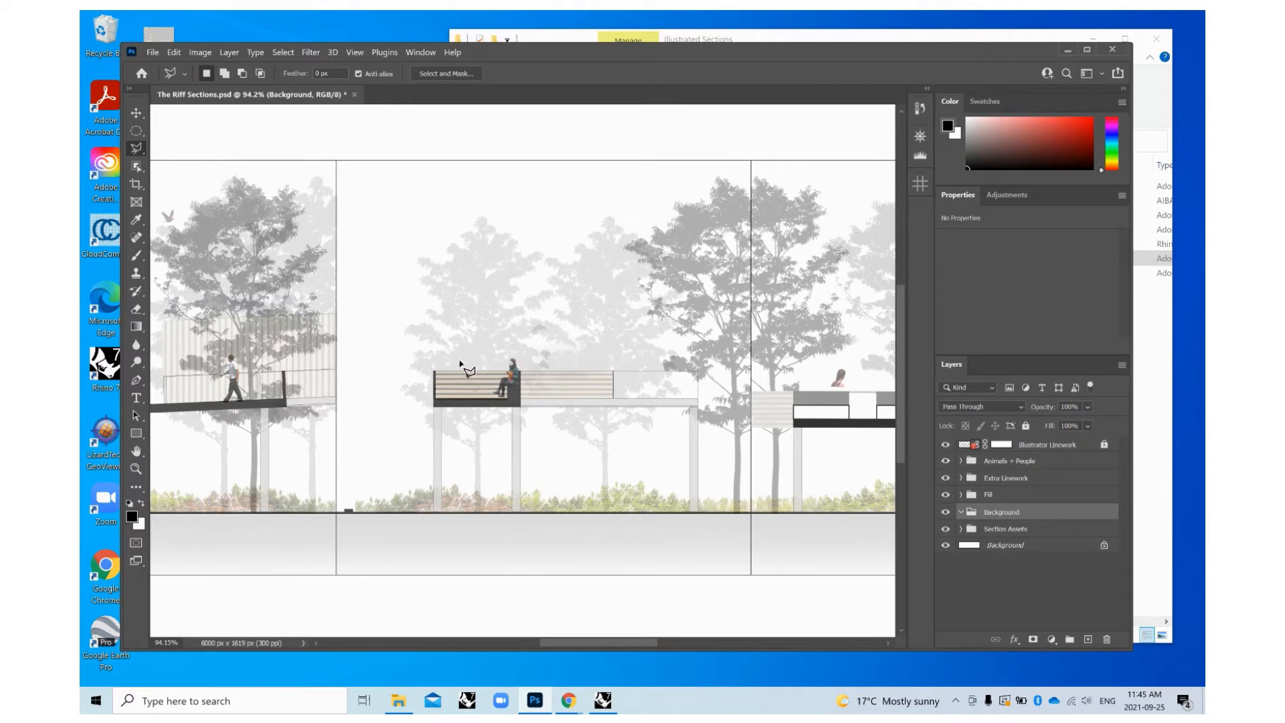
{"action": "left_click", "coordinate": [434, 372]}
{"action": "scroll", "coordinate": [435, 466], "scroll_direction": "up", "scroll_amount": 3}
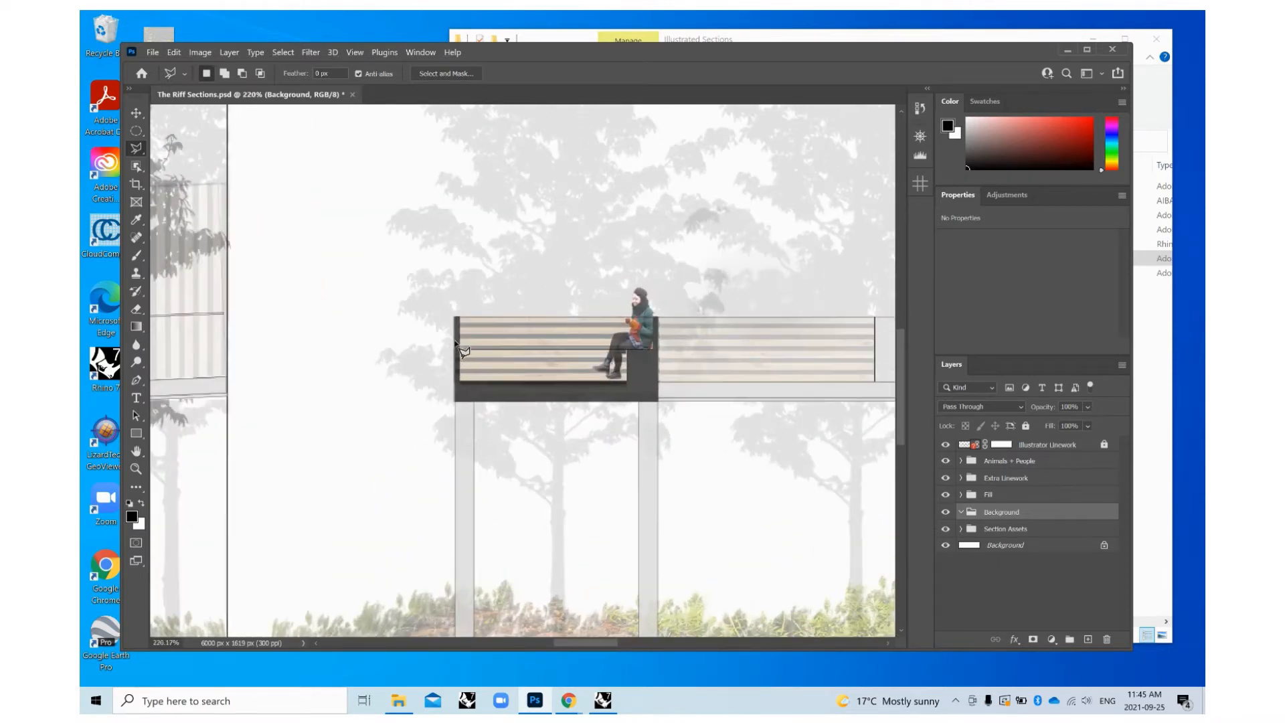
{"action": "scroll", "coordinate": [462, 326], "scroll_direction": "down", "scroll_amount": 2}
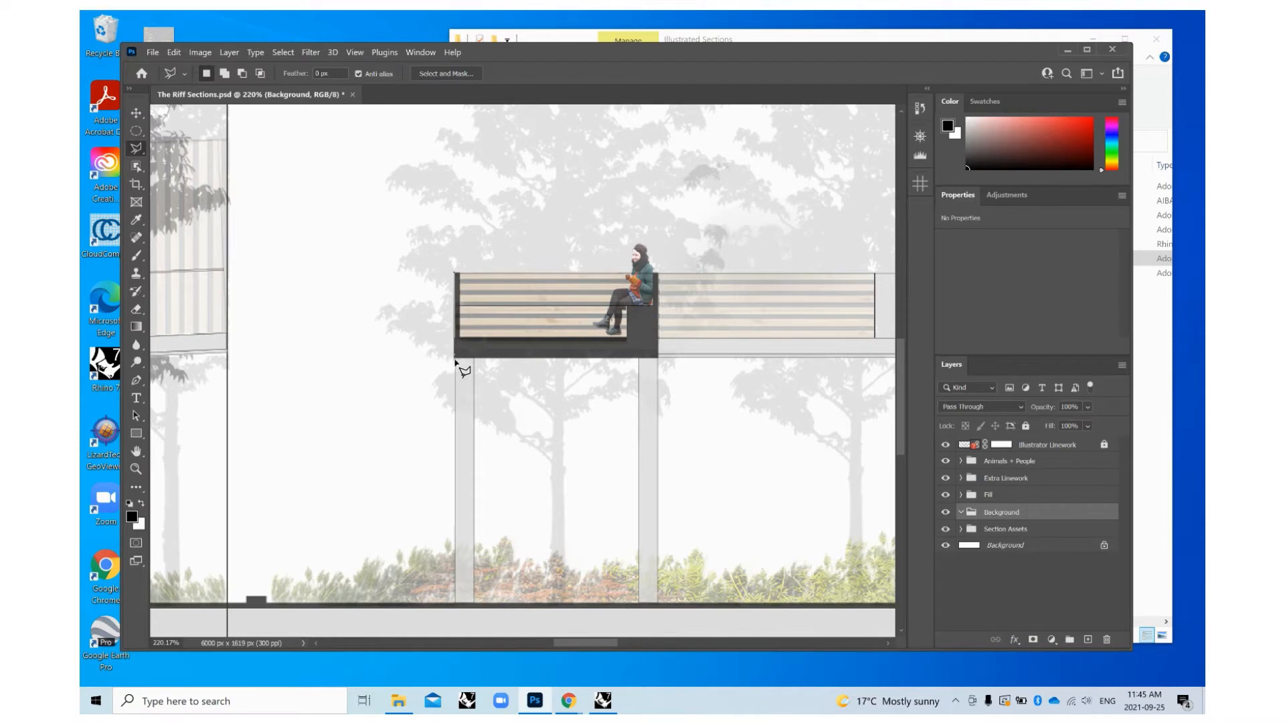
{"action": "scroll", "coordinate": [456, 366], "scroll_direction": "down", "scroll_amount": 1}
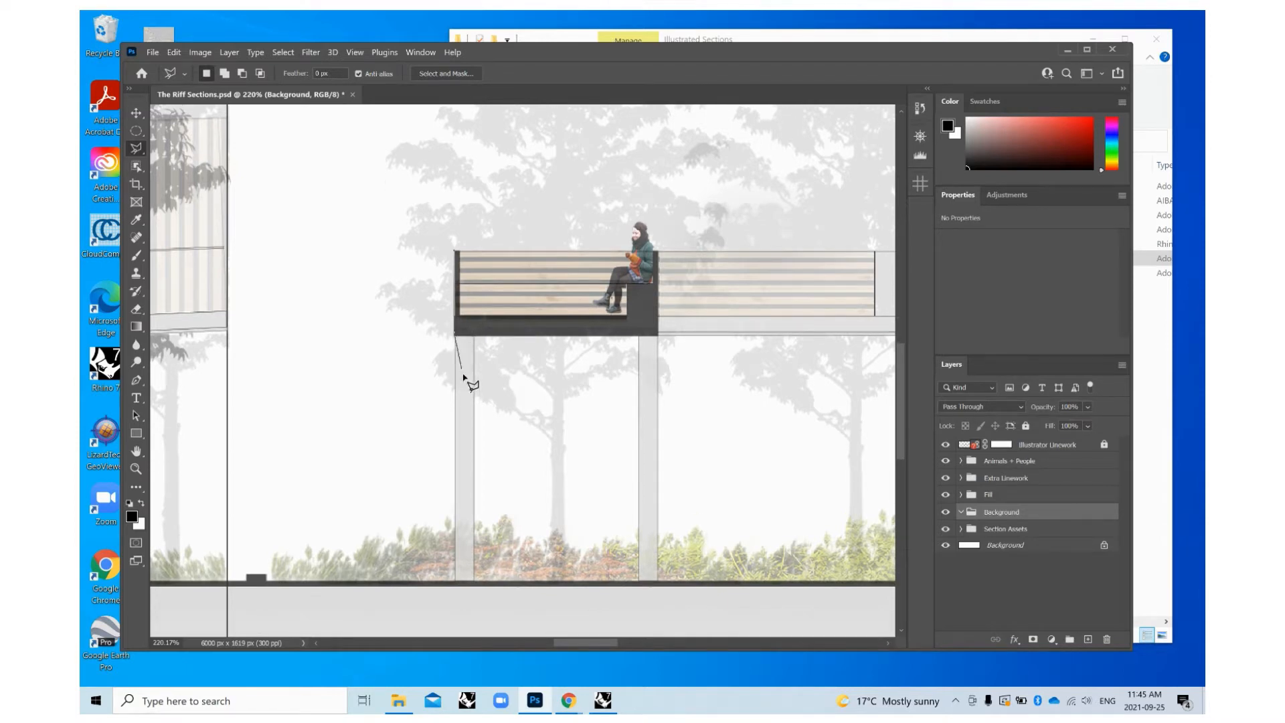
{"action": "scroll", "coordinate": [456, 581], "scroll_direction": "down", "scroll_amount": 1}
{"action": "left_click", "coordinate": [456, 571]}
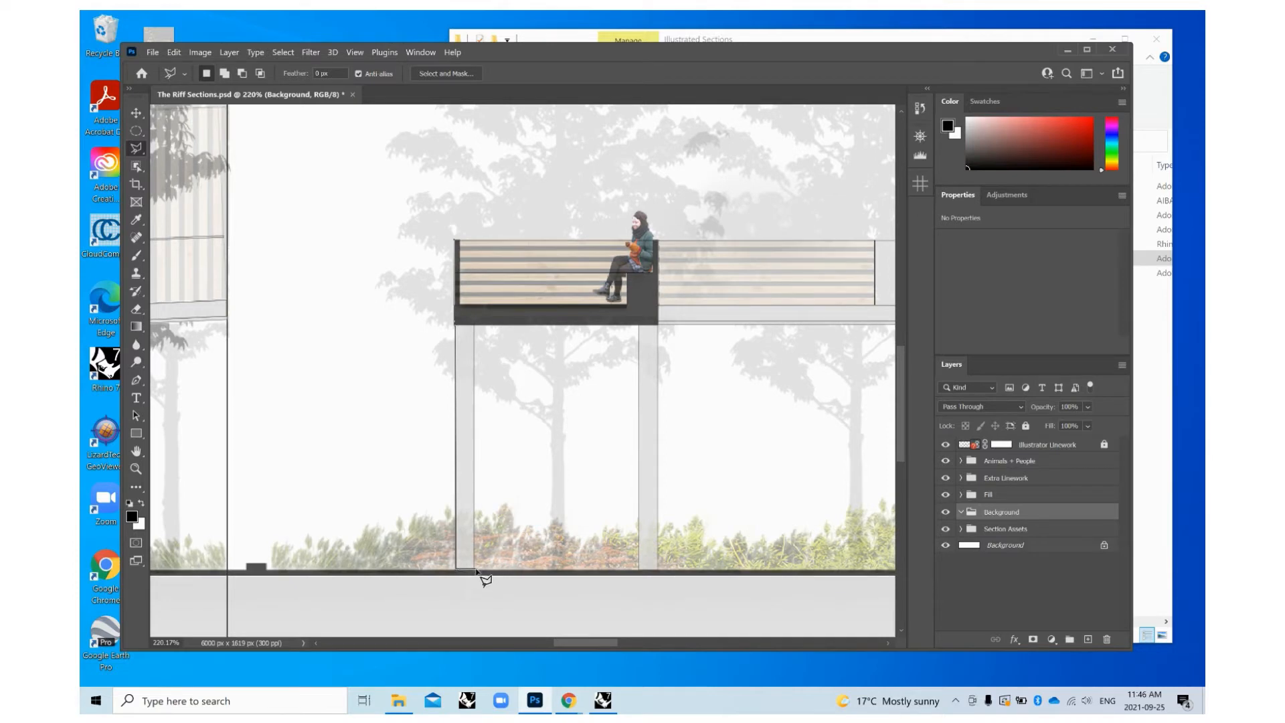
{"action": "left_click", "coordinate": [474, 571]}
{"action": "left_click", "coordinate": [475, 324]}
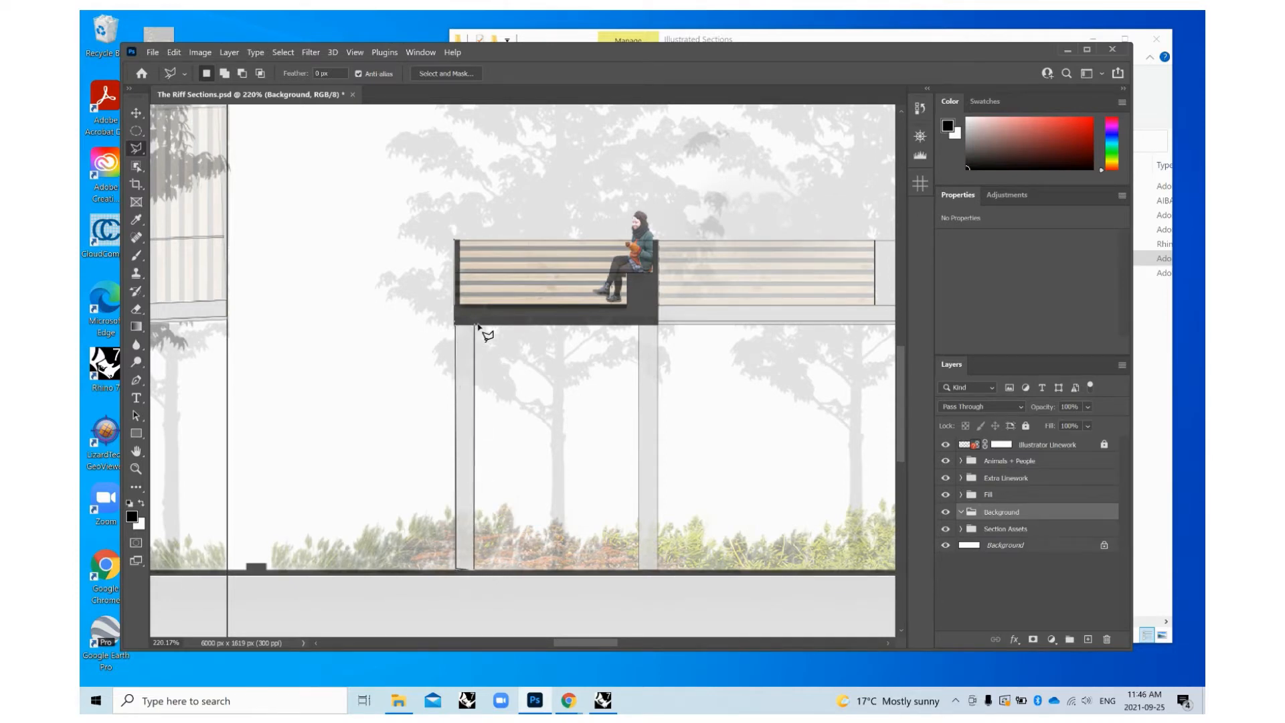
{"action": "left_click", "coordinate": [638, 326]}
{"action": "scroll", "coordinate": [640, 585], "scroll_direction": "down", "scroll_amount": 1}
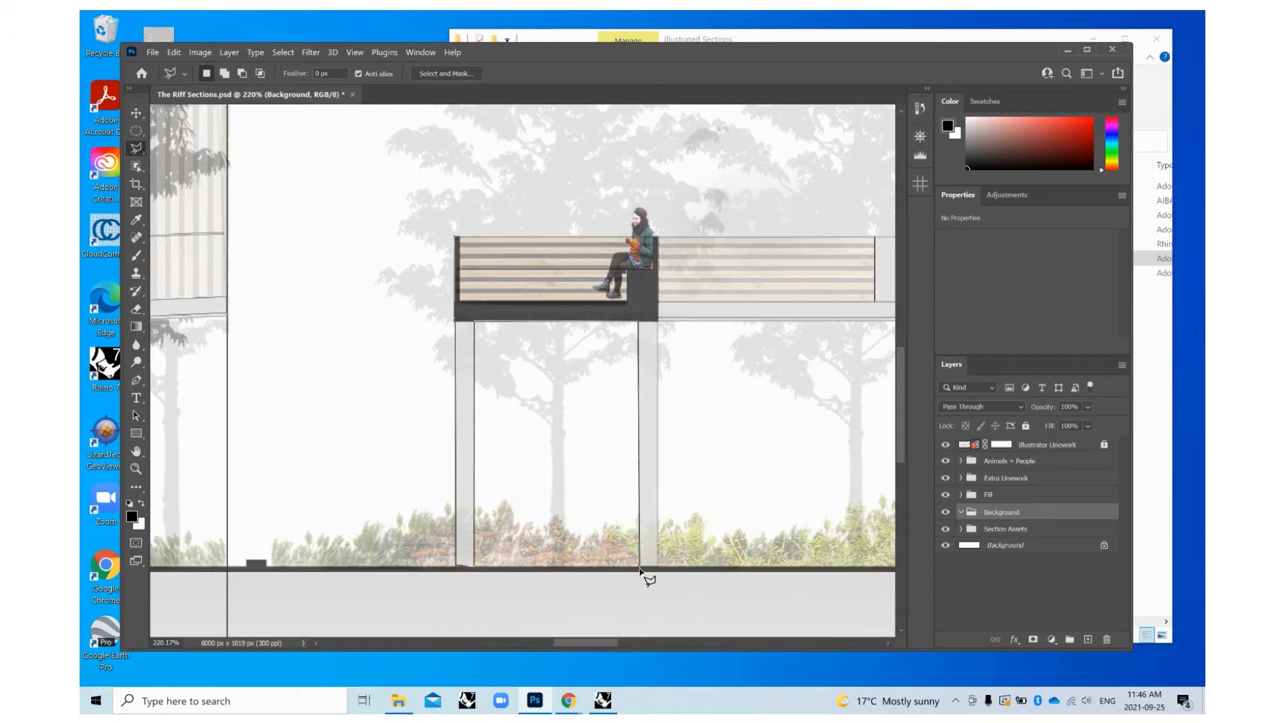
{"action": "left_click", "coordinate": [657, 567]}
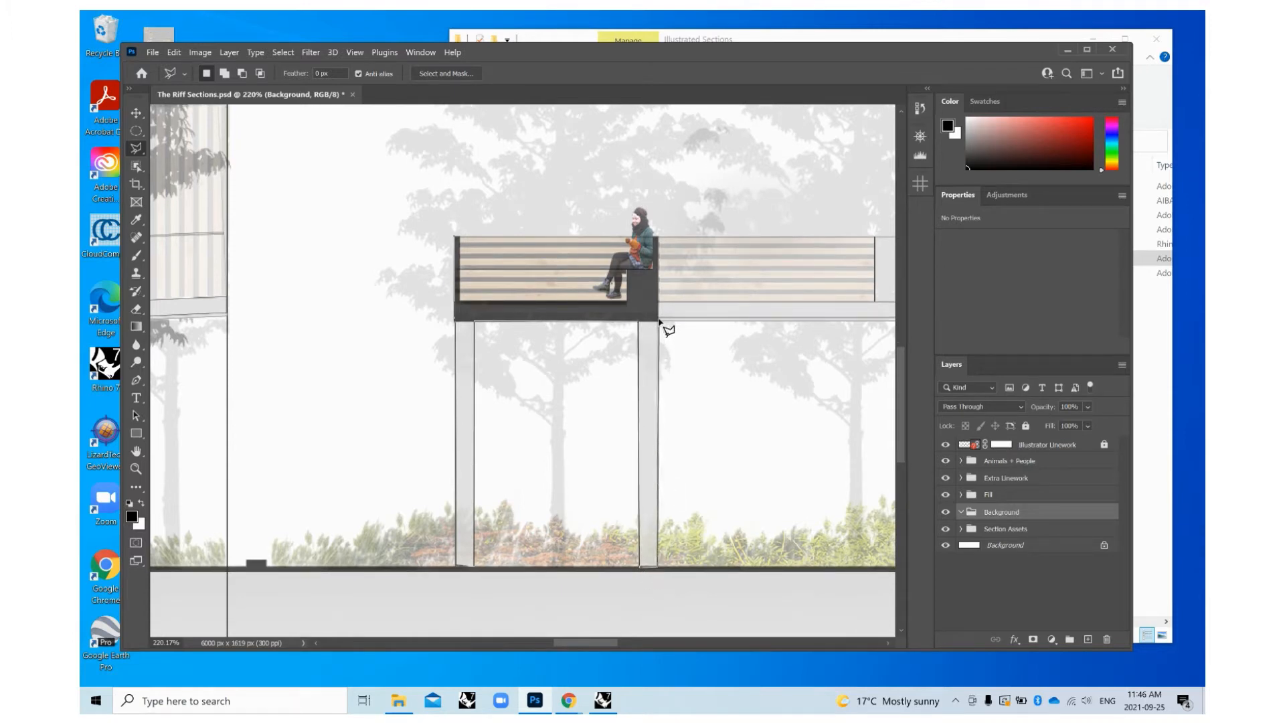
{"action": "left_click", "coordinate": [657, 321]}
Continue the outline around the far support post, deck edge and top of the slatted railing, closing the selection at its starting corner.
{"action": "scroll", "coordinate": [301, 375], "scroll_direction": "down", "scroll_amount": 2}
{"action": "scroll", "coordinate": [288, 375], "scroll_direction": "down", "scroll_amount": 5}
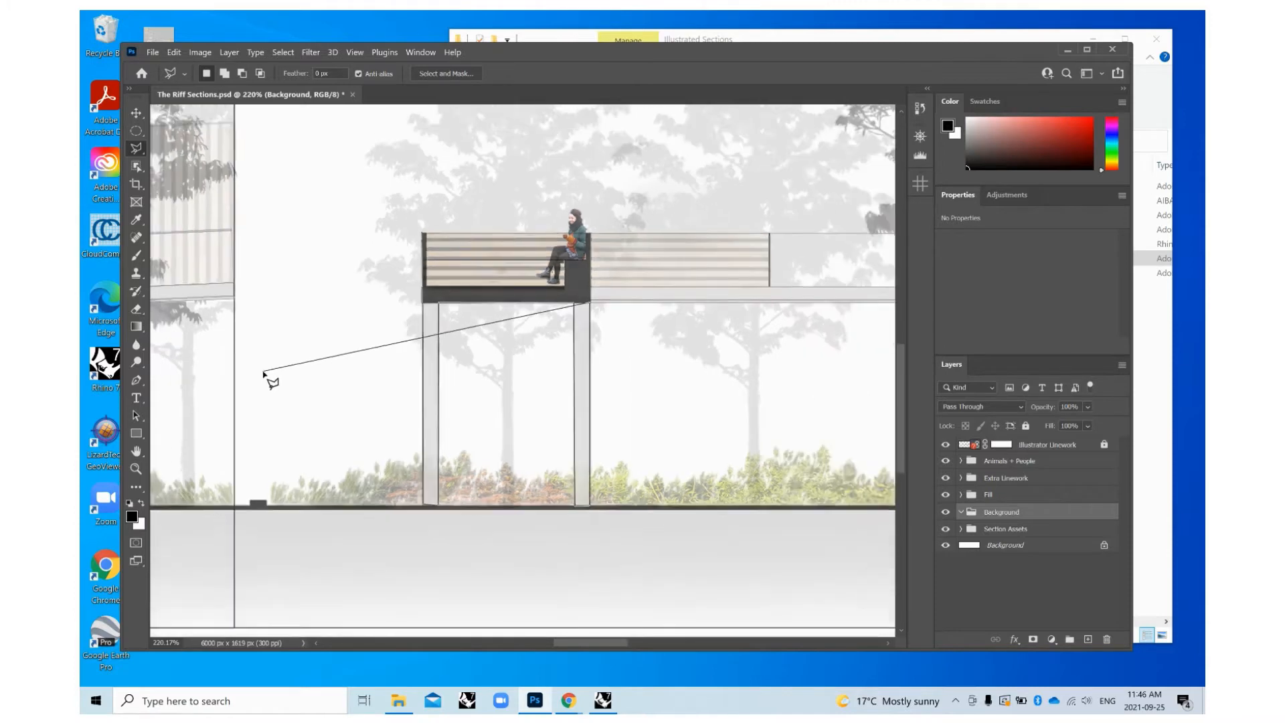
{"action": "scroll", "coordinate": [756, 311], "scroll_direction": "up", "scroll_amount": 3}
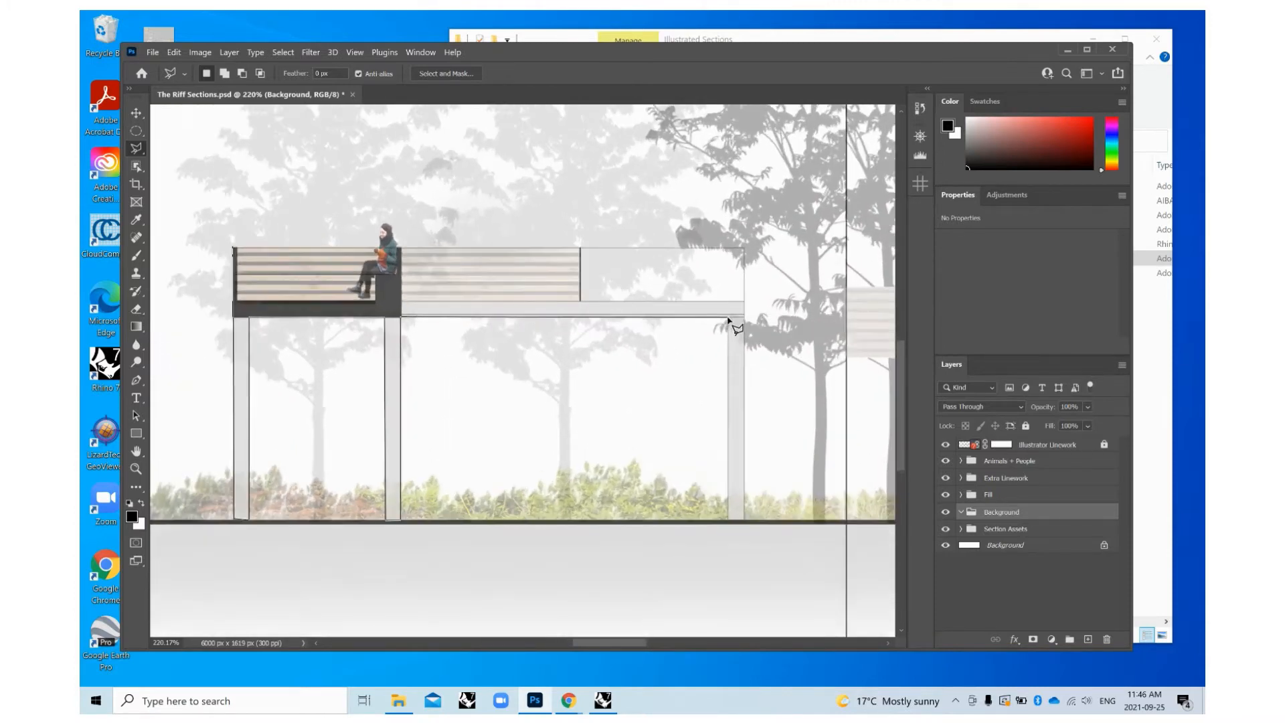
{"action": "left_click", "coordinate": [728, 317]}
{"action": "left_click", "coordinate": [728, 521]}
{"action": "left_click", "coordinate": [744, 522]}
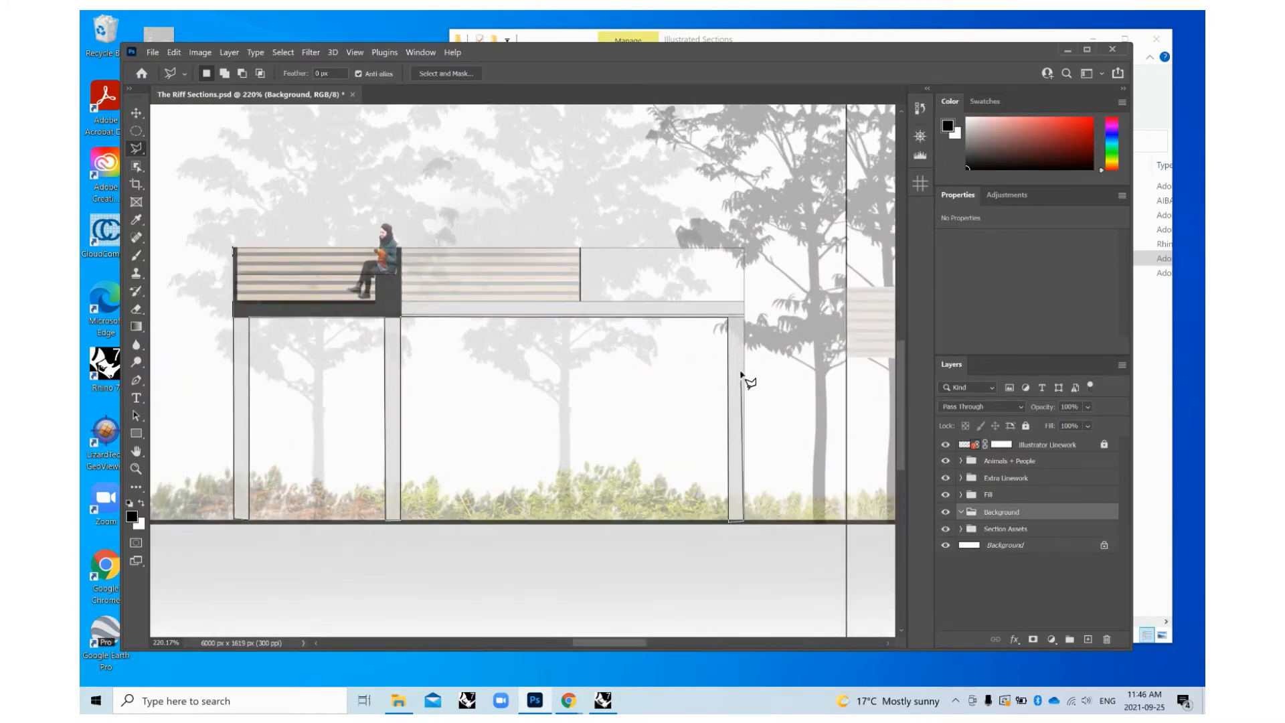
{"action": "left_click", "coordinate": [745, 302]}
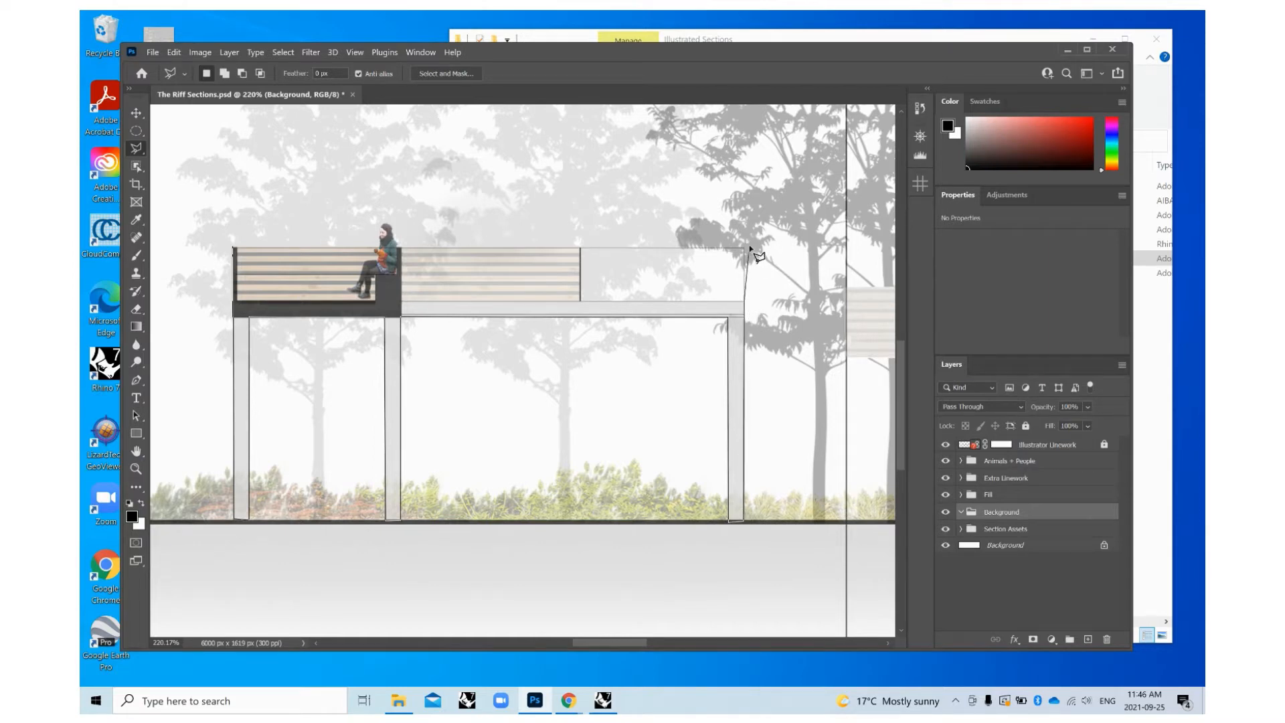
{"action": "left_click", "coordinate": [581, 302]}
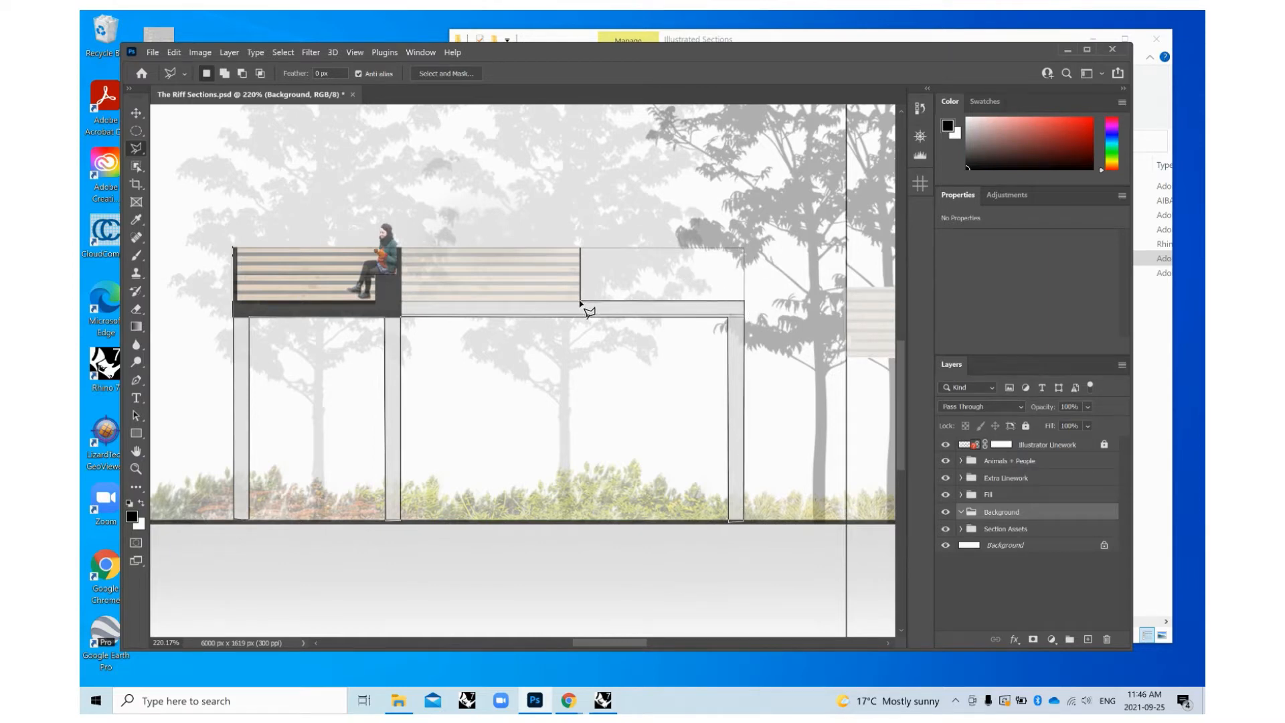
{"action": "left_click", "coordinate": [580, 248]}
{"action": "left_click", "coordinate": [234, 248]}
{"action": "scroll", "coordinate": [446, 317], "scroll_direction": "down", "scroll_amount": 2}
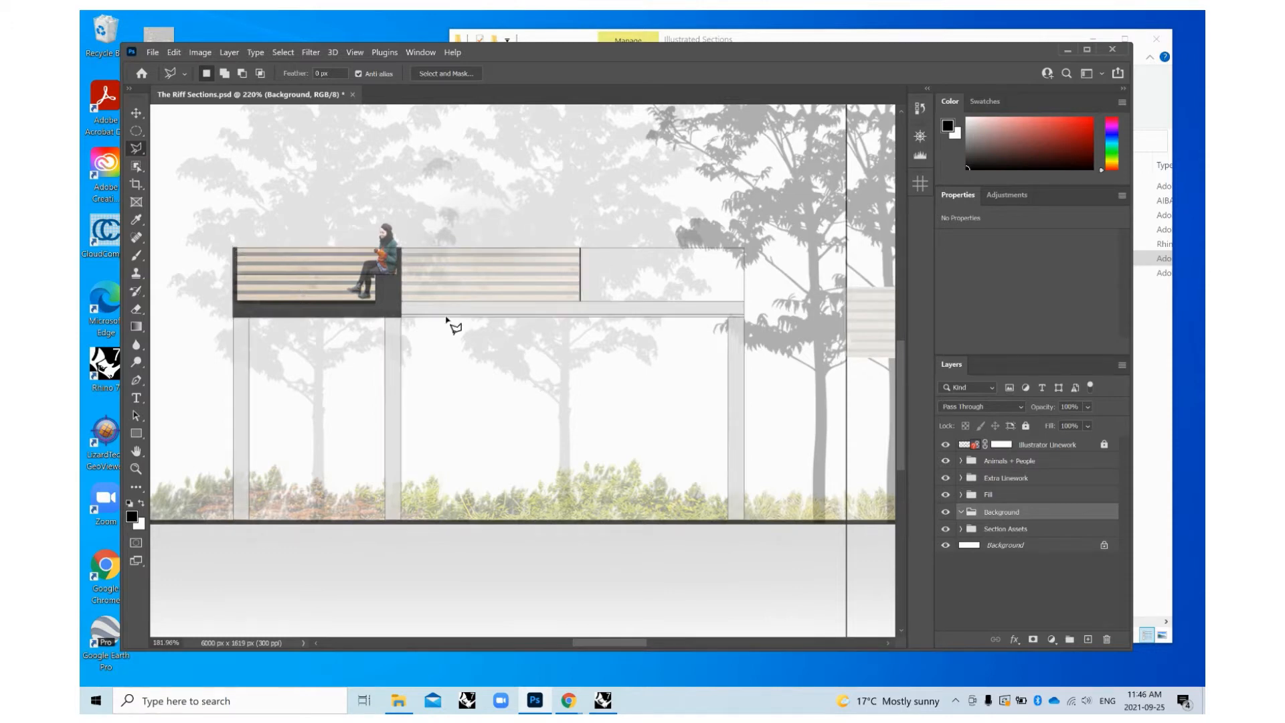
{"action": "scroll", "coordinate": [689, 423], "scroll_direction": "down", "scroll_amount": 3}
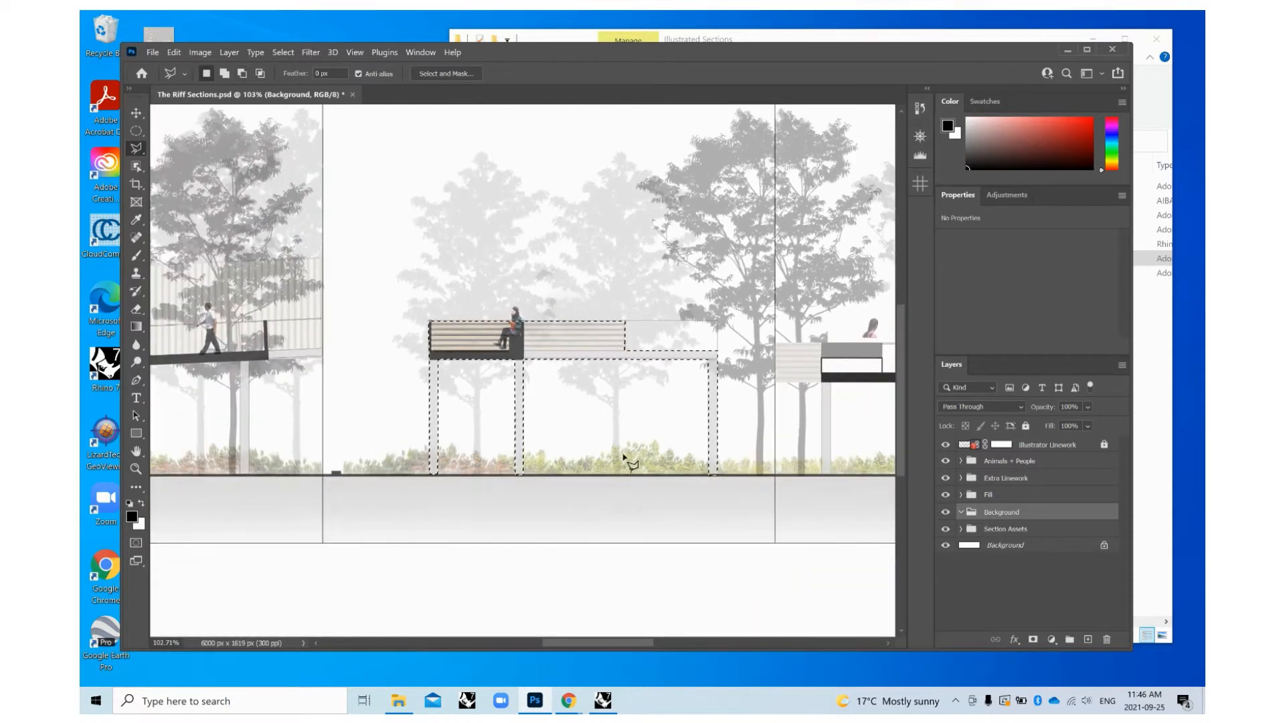
Save the selection as a new channel named "CC Section Sky" and deselect it.
{"action": "left_click", "coordinate": [286, 54]}
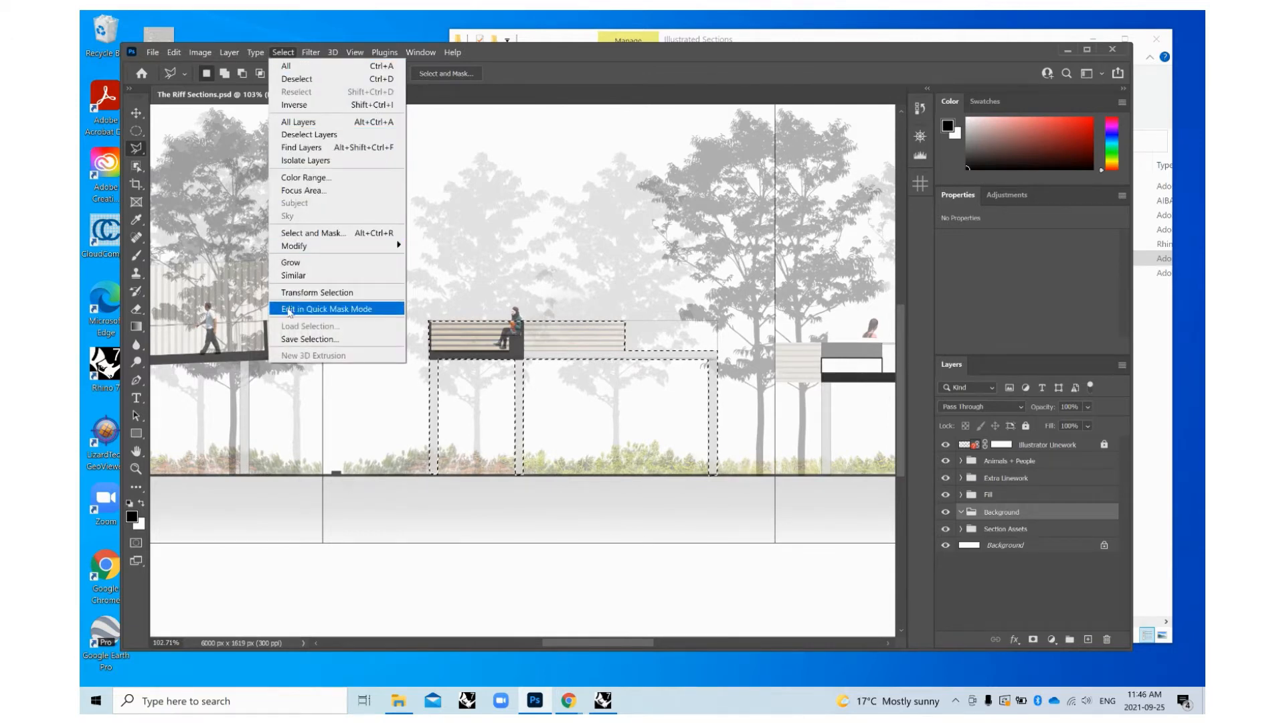
{"action": "left_click", "coordinate": [299, 340]}
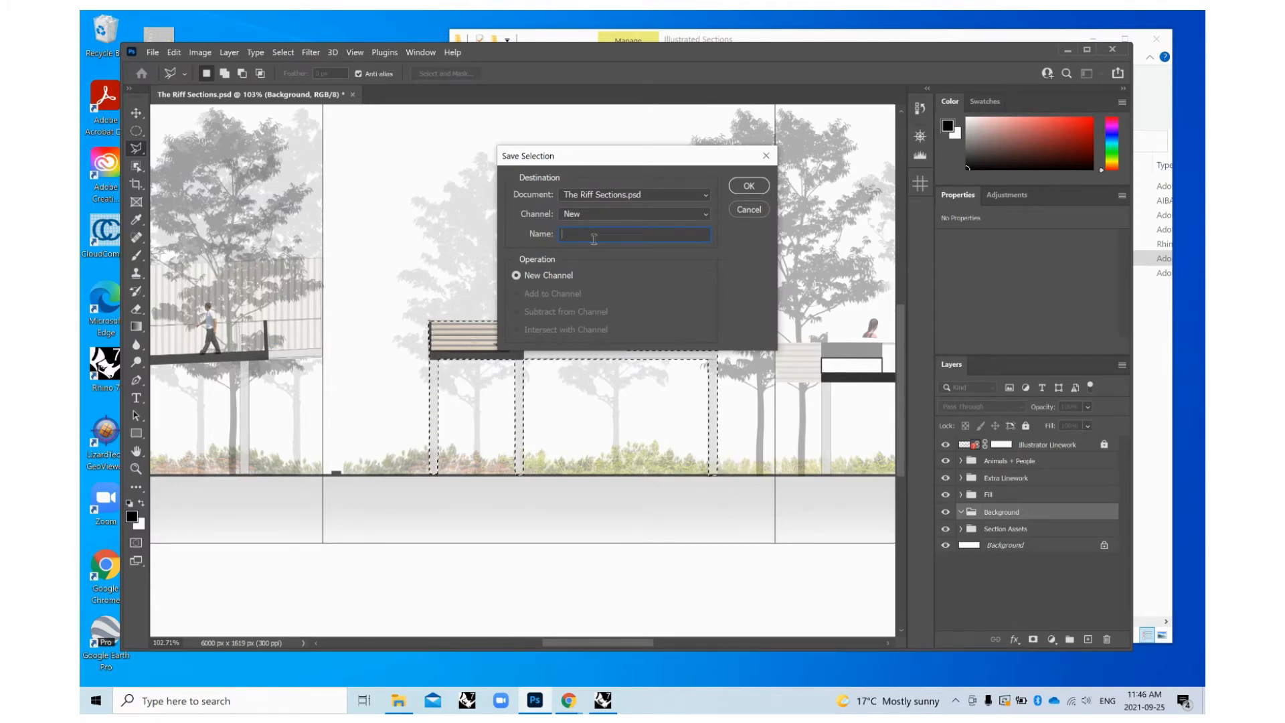
{"action": "type", "text": "CC Section Sky"}
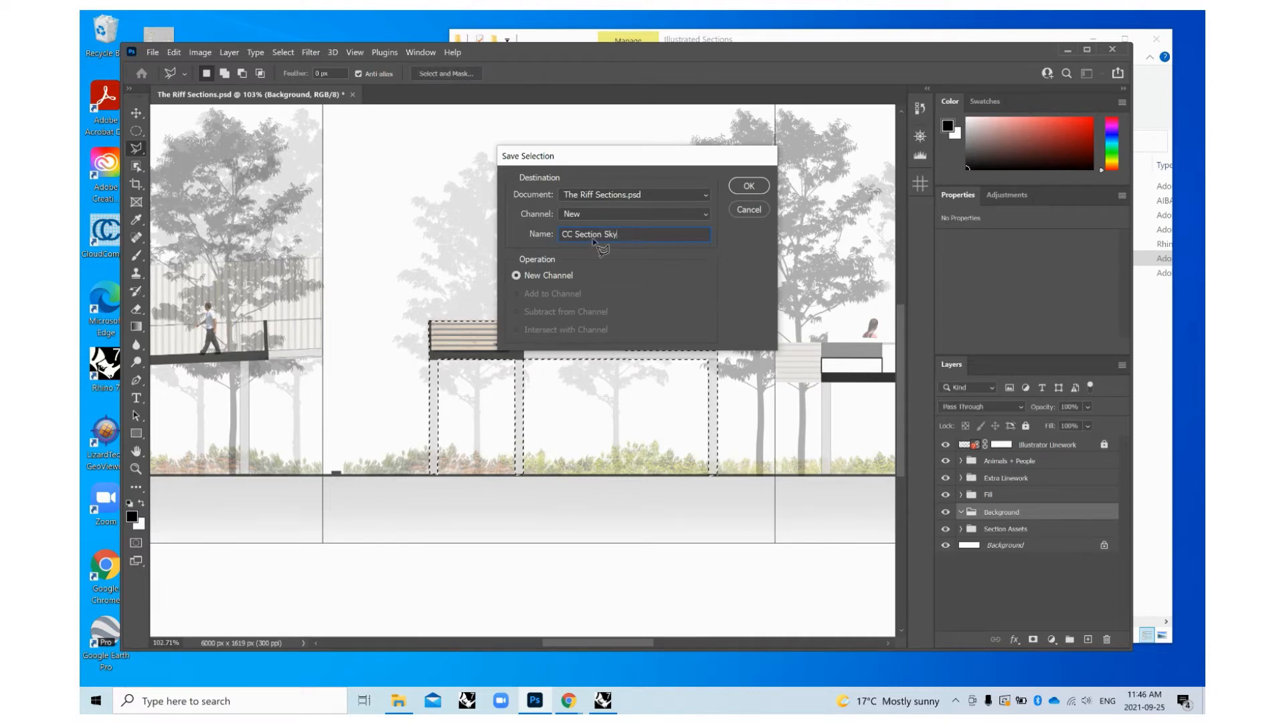
{"action": "key", "text": "Return"}
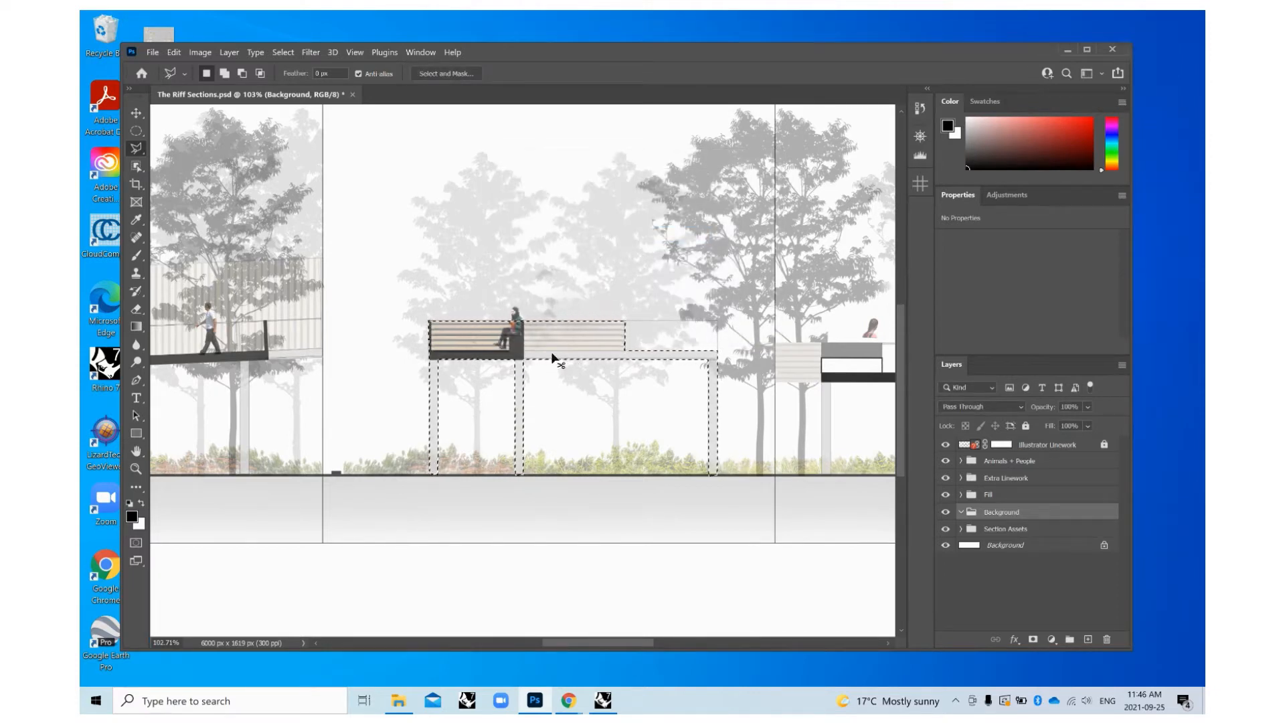
{"action": "key", "text": "ctrl+d"}
Place the Sky-Blue-Backgrounds-Wallpaper-Cave image from the desktop into the sections document.
{"action": "left_click_drag", "start_coordinate": [774, 59], "coordinate": [792, 54]}
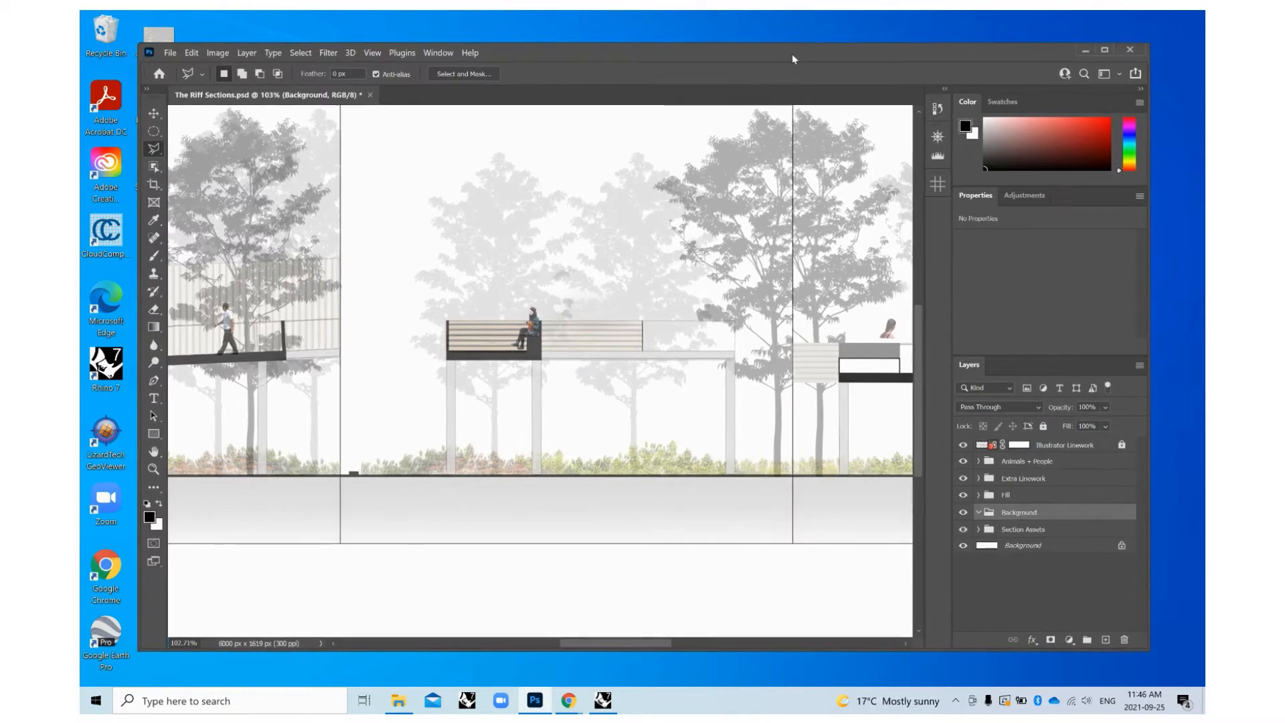
{"action": "left_click", "coordinate": [398, 702]}
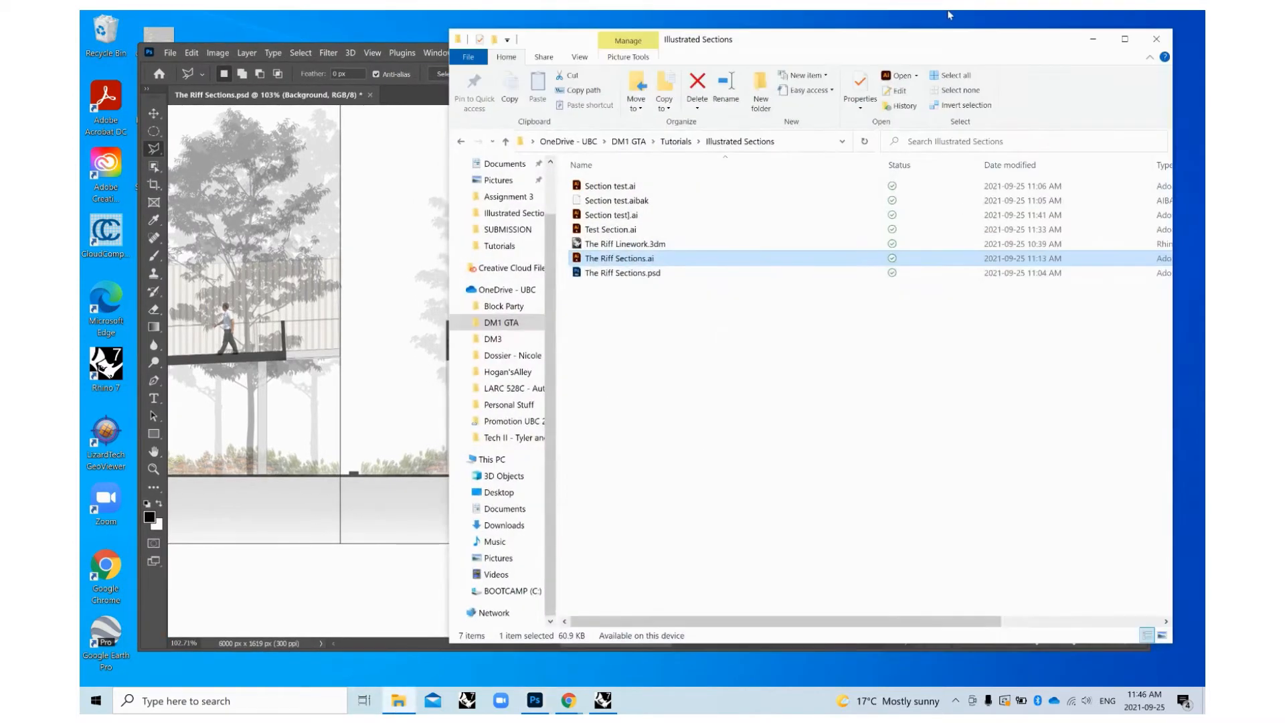
{"action": "left_click", "coordinate": [398, 701]}
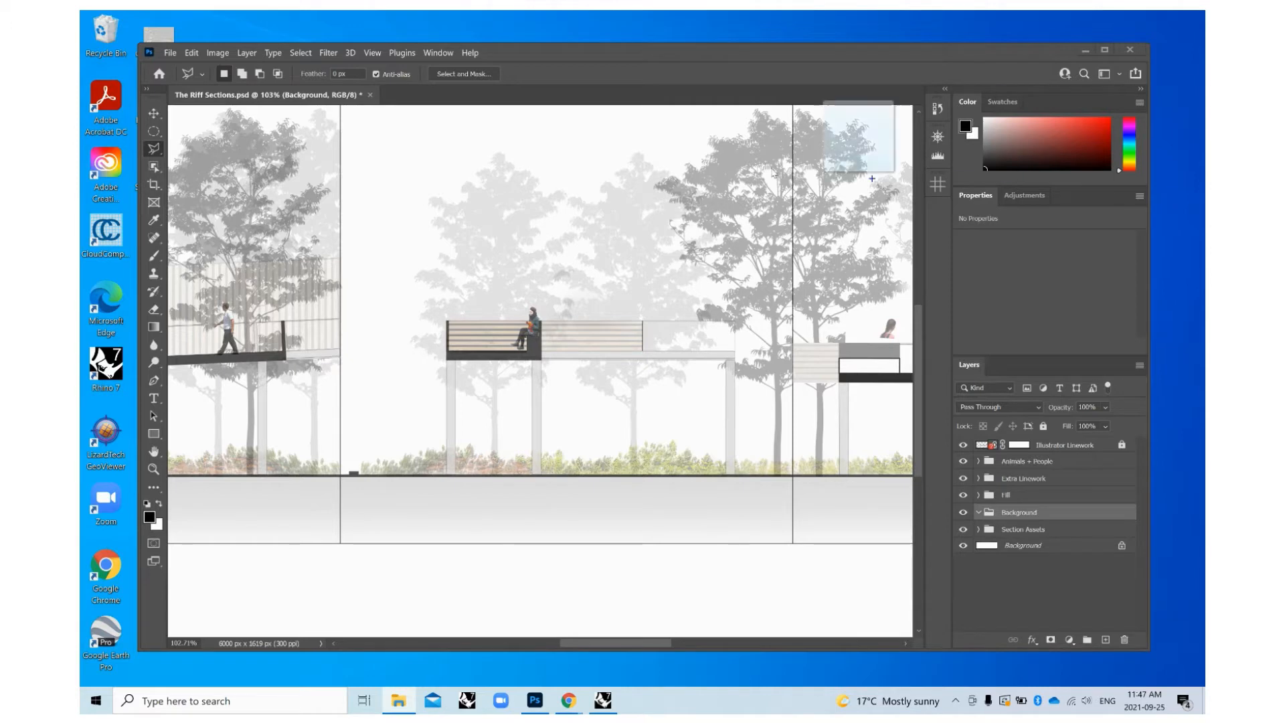
{"action": "left_click_drag", "start_coordinate": [858, 173], "coordinate": [494, 212]}
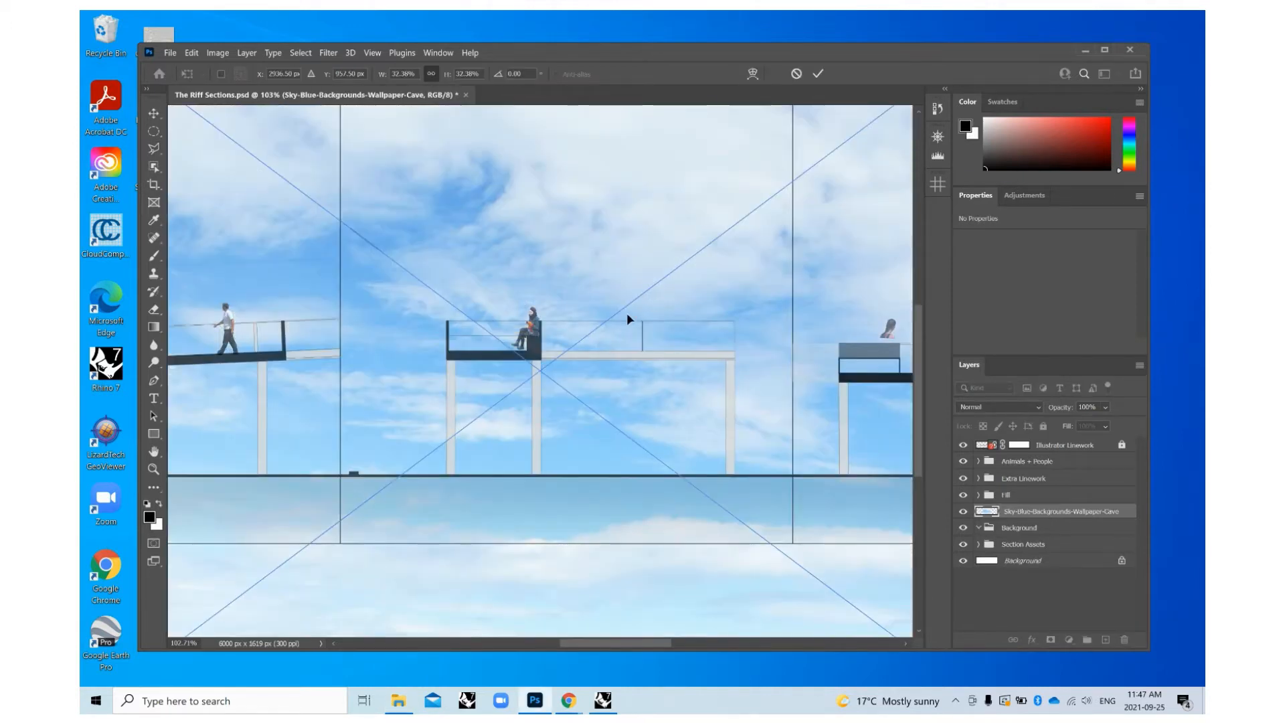
Scale the placed sky image down to 18.31% width and 20.38% height so it covers the elevated bench panel.
{"action": "scroll", "coordinate": [627, 316], "scroll_direction": "right", "scroll_amount": 2}
{"action": "scroll", "coordinate": [626, 302], "scroll_direction": "down", "scroll_amount": 5}
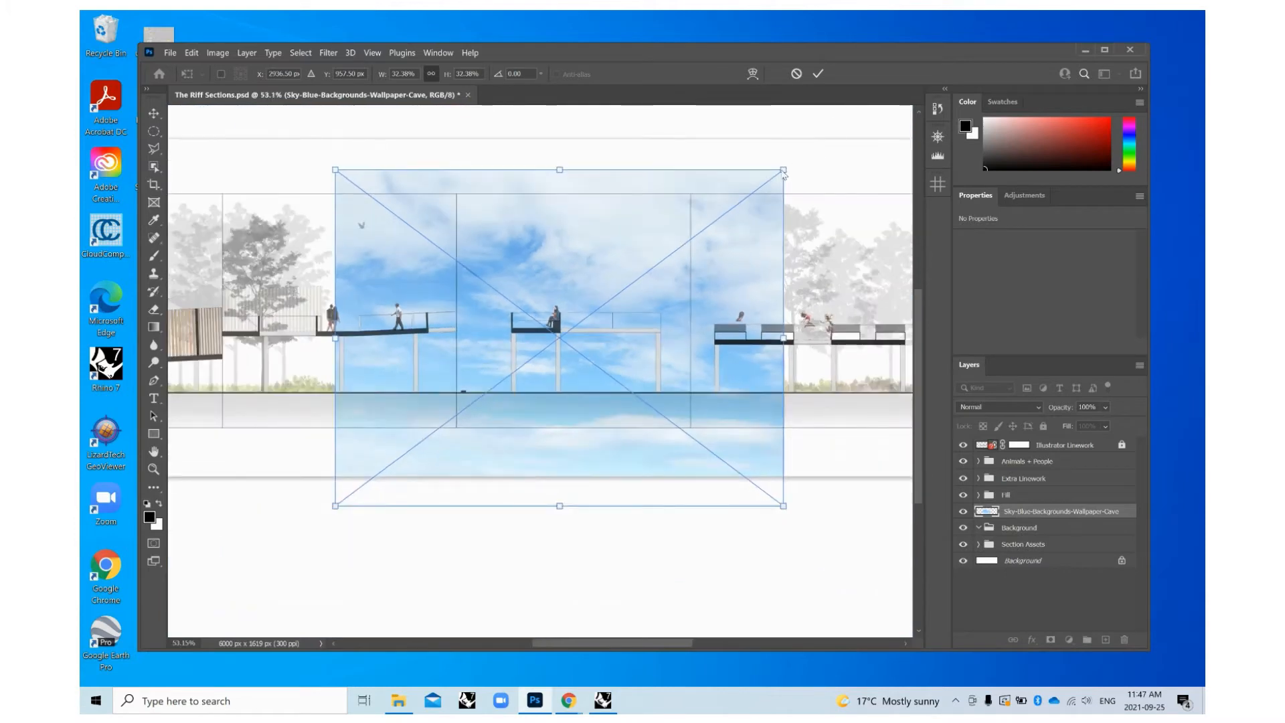
{"action": "left_click_drag", "start_coordinate": [783, 171], "coordinate": [589, 316]}
{"action": "left_click_drag", "start_coordinate": [443, 502], "coordinate": [569, 405]}
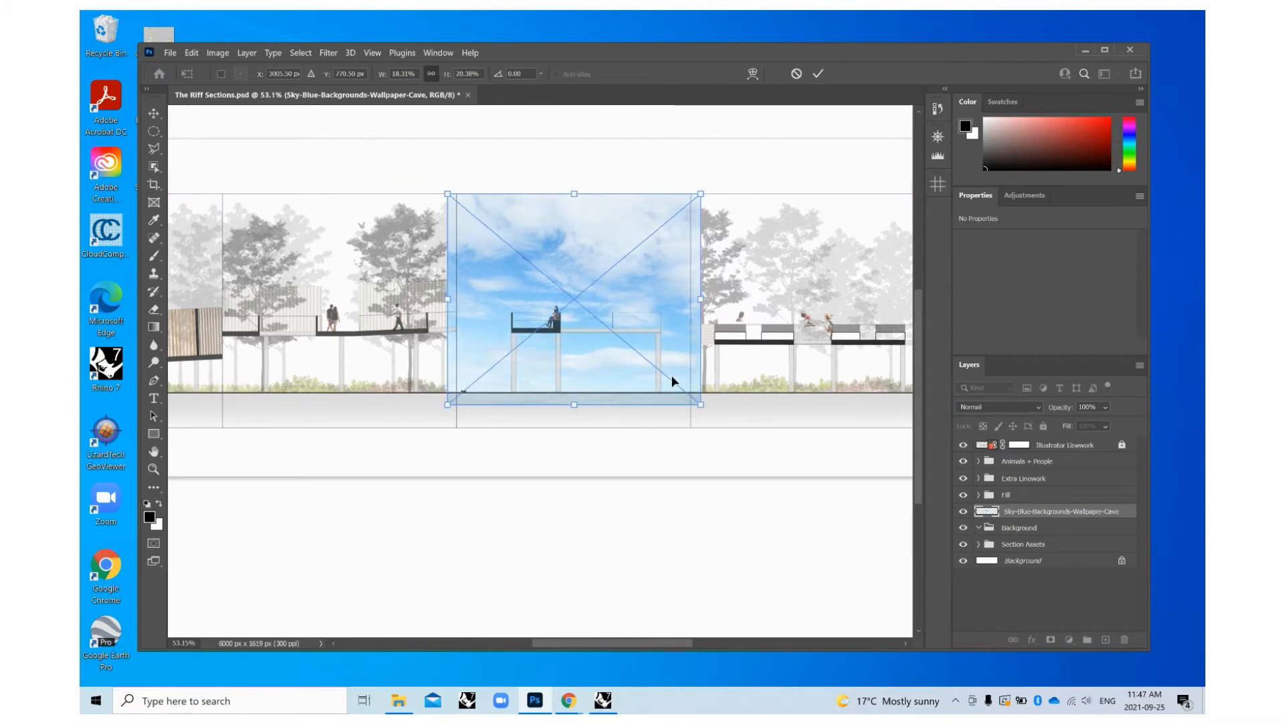
{"action": "key", "text": "Return"}
Move the sky image layer into the Background group and rename it "Sky".
{"action": "key", "text": "l"}
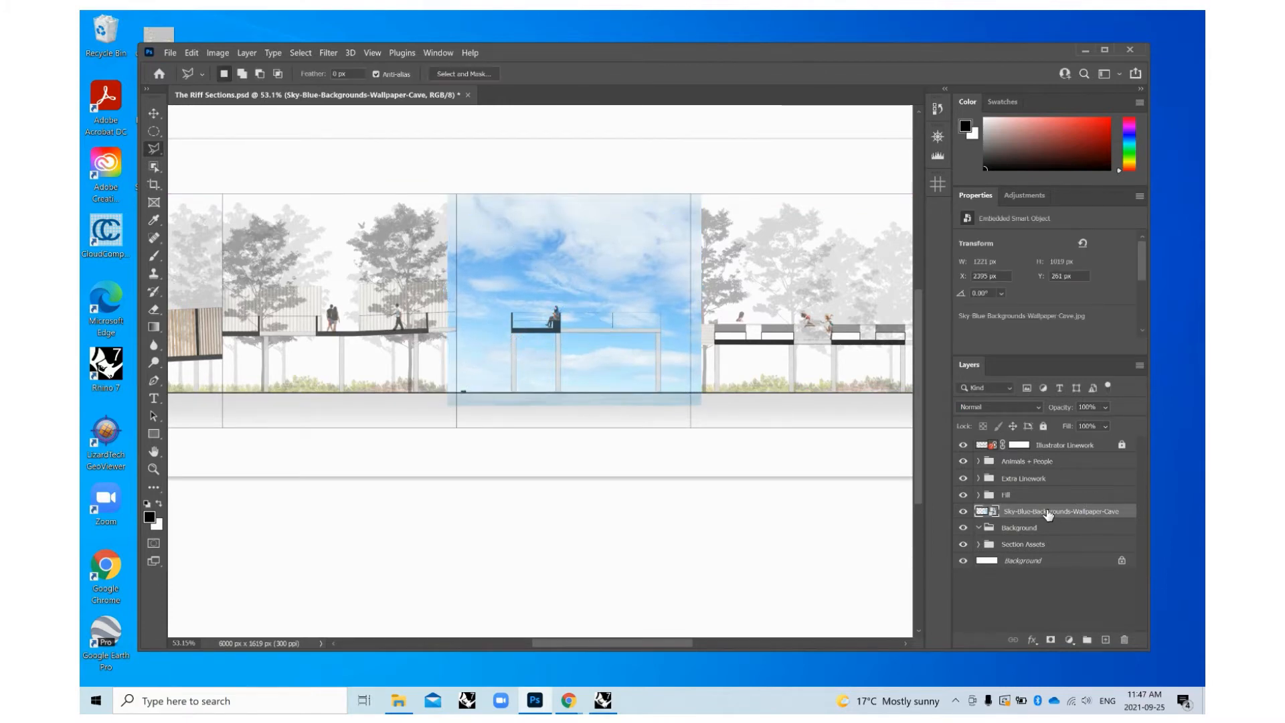
{"action": "mouse_move", "coordinate": [1048, 514]}
{"action": "left_mouse_down"}
{"action": "mouse_move", "coordinate": [1044, 498]}
{"action": "mouse_move", "coordinate": [1035, 530]}
{"action": "left_mouse_up"}
{"action": "double_click", "coordinate": [1041, 531]}
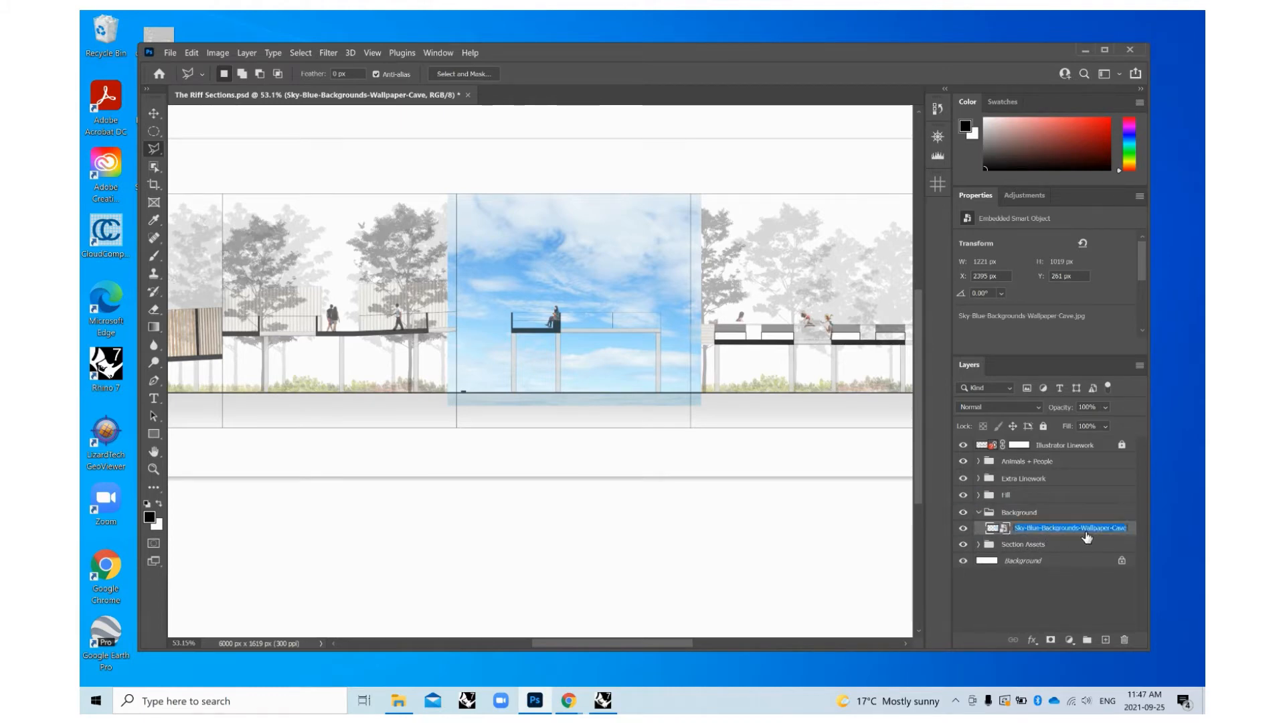
{"action": "type", "text": "Sky"}
{"action": "key", "text": "Return"}
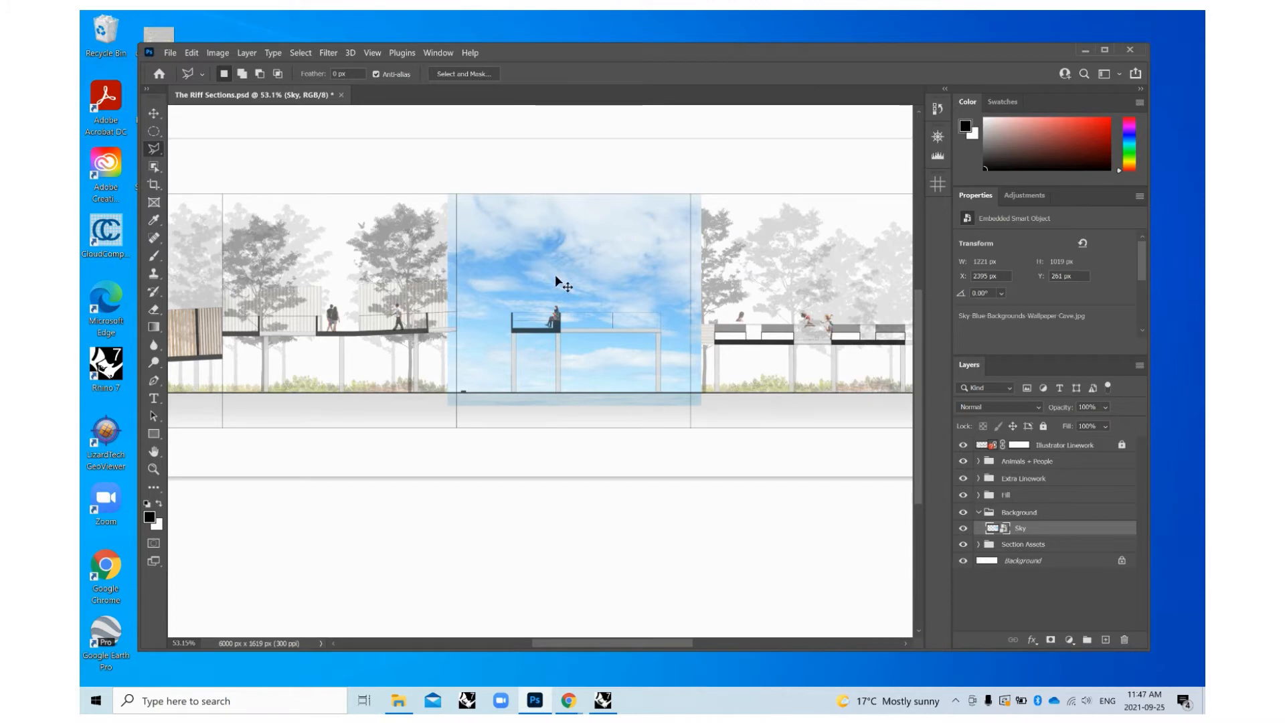
Lower the Sky layer's opacity to 23% and shift the image up so its lower edge meets the ground line.
{"action": "scroll", "coordinate": [593, 286], "scroll_direction": "up", "scroll_amount": 2}
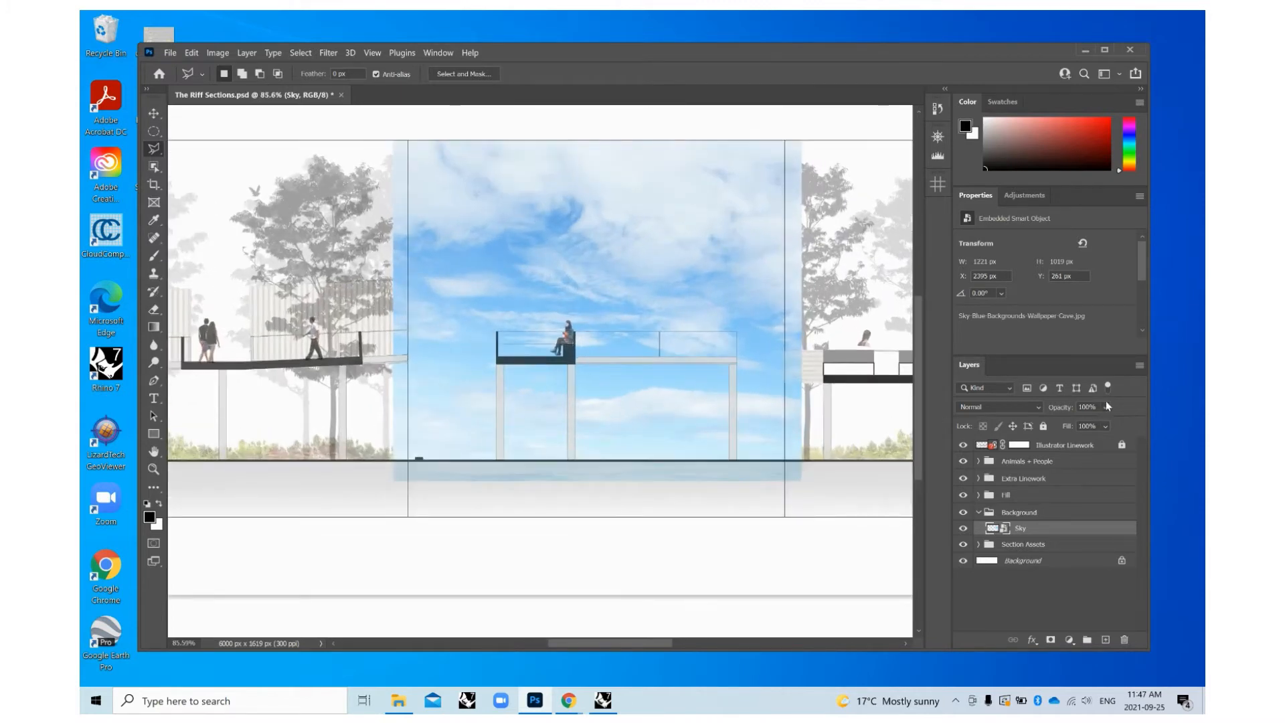
{"action": "left_click", "coordinate": [1083, 429]}
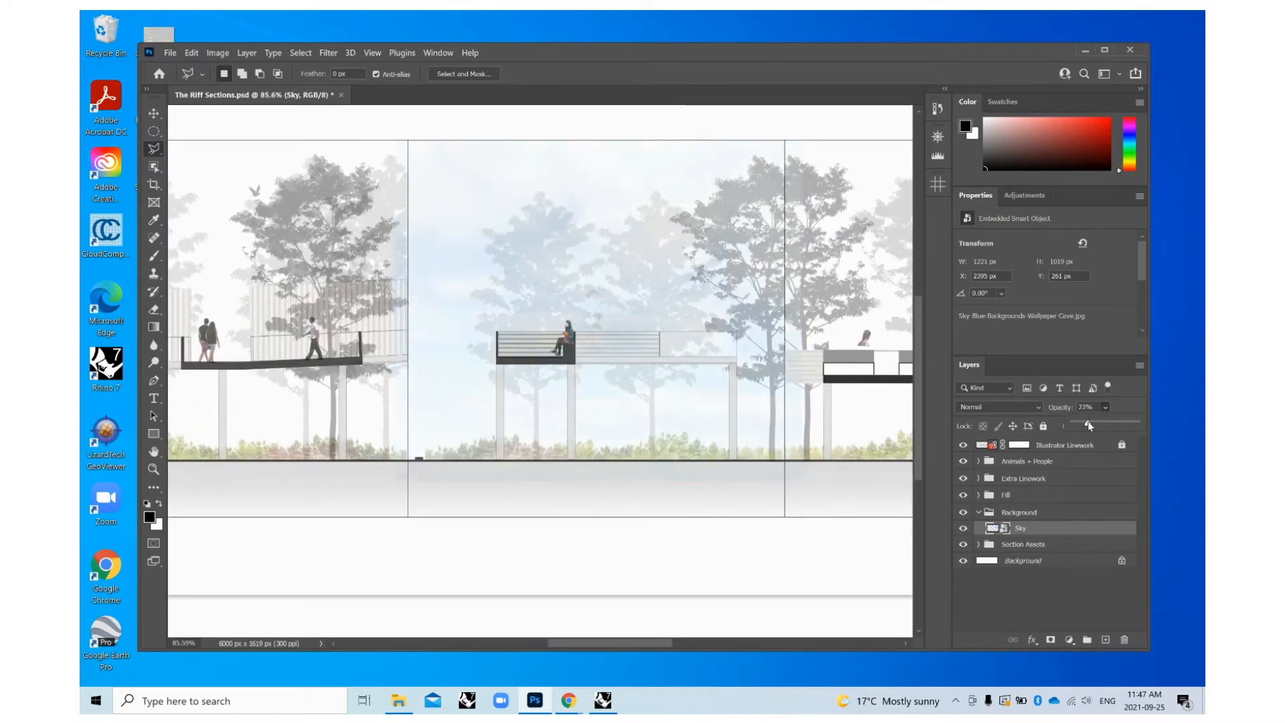
{"action": "left_click", "coordinate": [155, 114]}
{"action": "left_click_drag", "start_coordinate": [471, 238], "coordinate": [442, 245]}
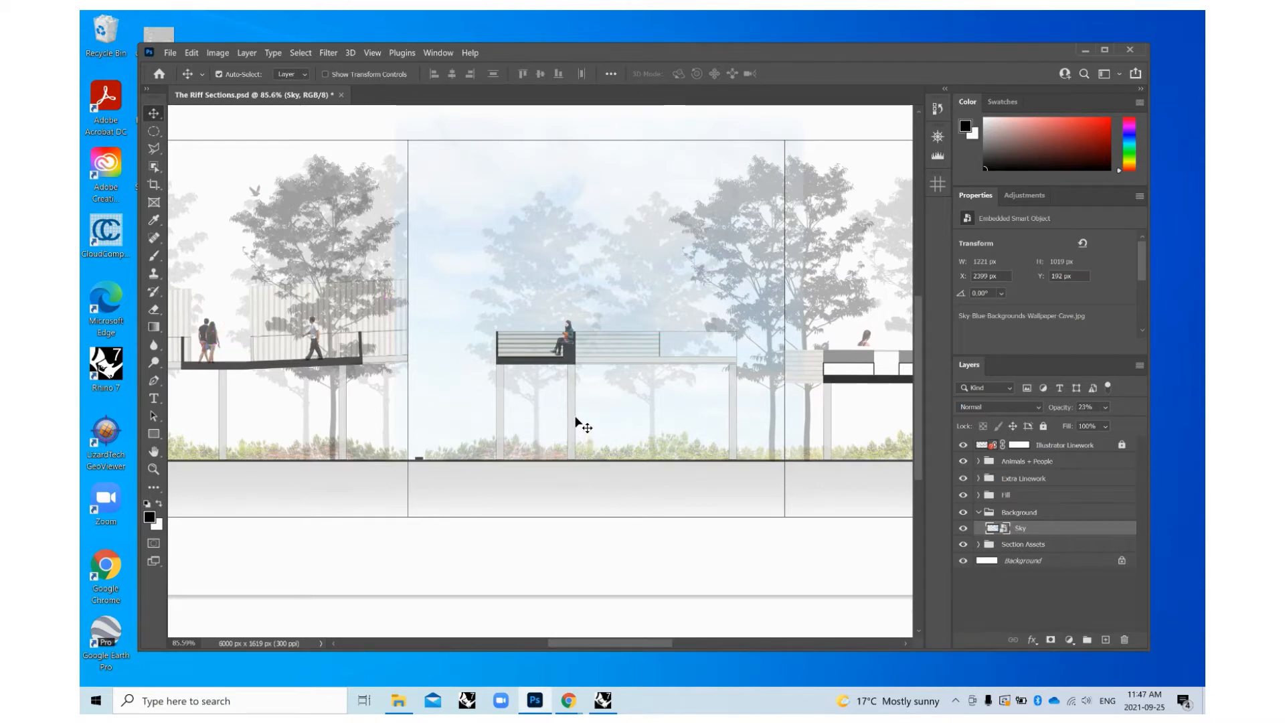
Stretch the sky image vertically to 27.20% height and reposition it over the bench panel with its lower edge just below the ground line.
{"action": "key", "text": "ctrl+t"}
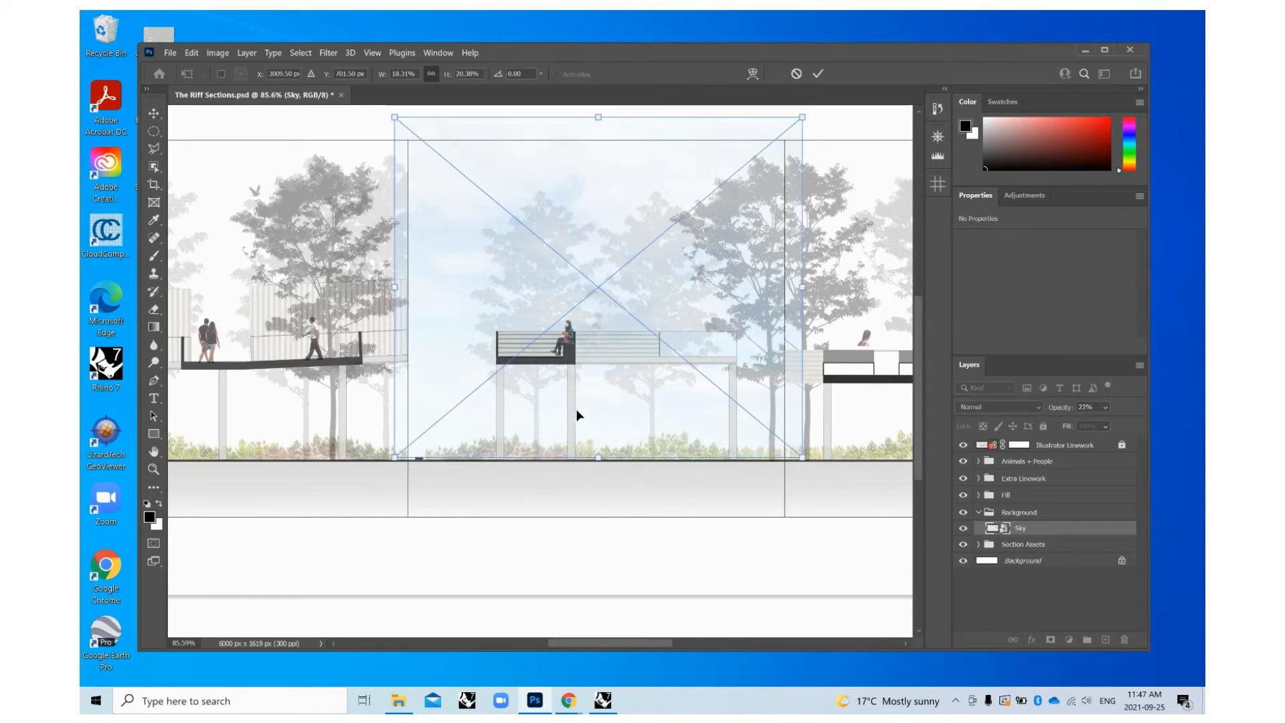
{"action": "left_click_drag", "start_coordinate": [598, 453], "coordinate": [600, 570]}
{"action": "left_click_drag", "start_coordinate": [482, 492], "coordinate": [455, 395]}
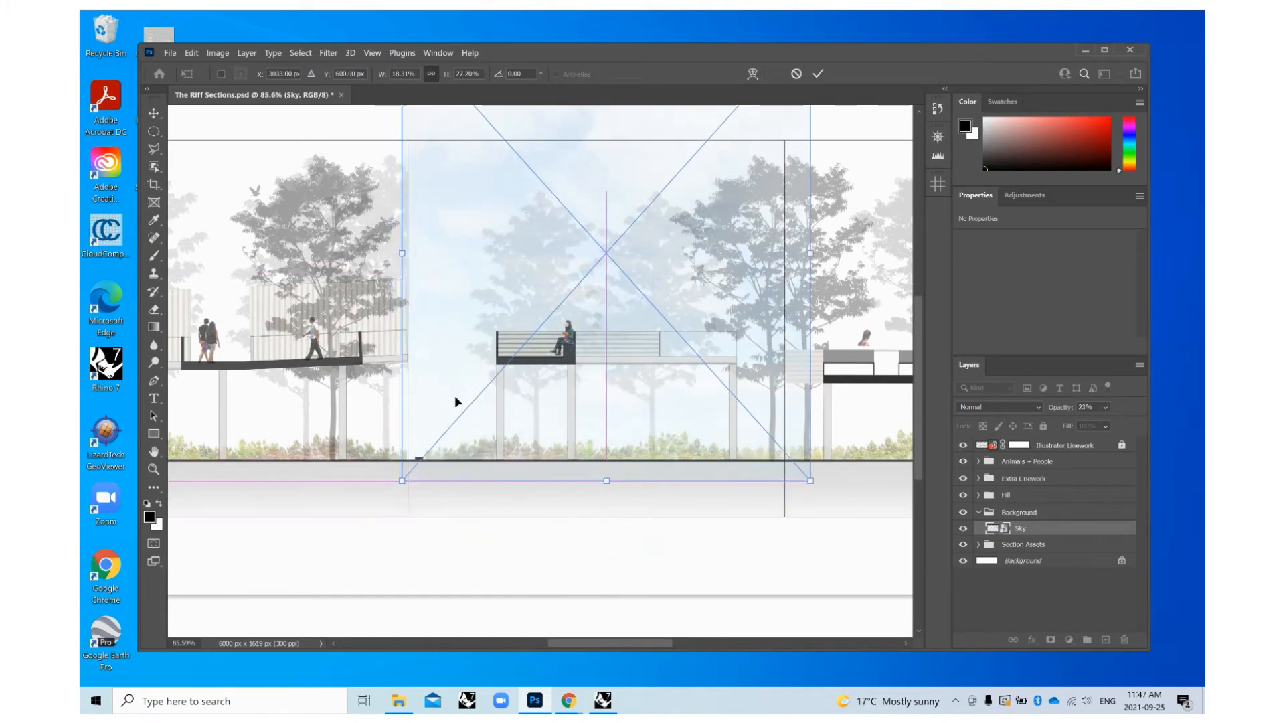
{"action": "key", "text": "ctrl+h"}
{"action": "key", "text": "Return"}
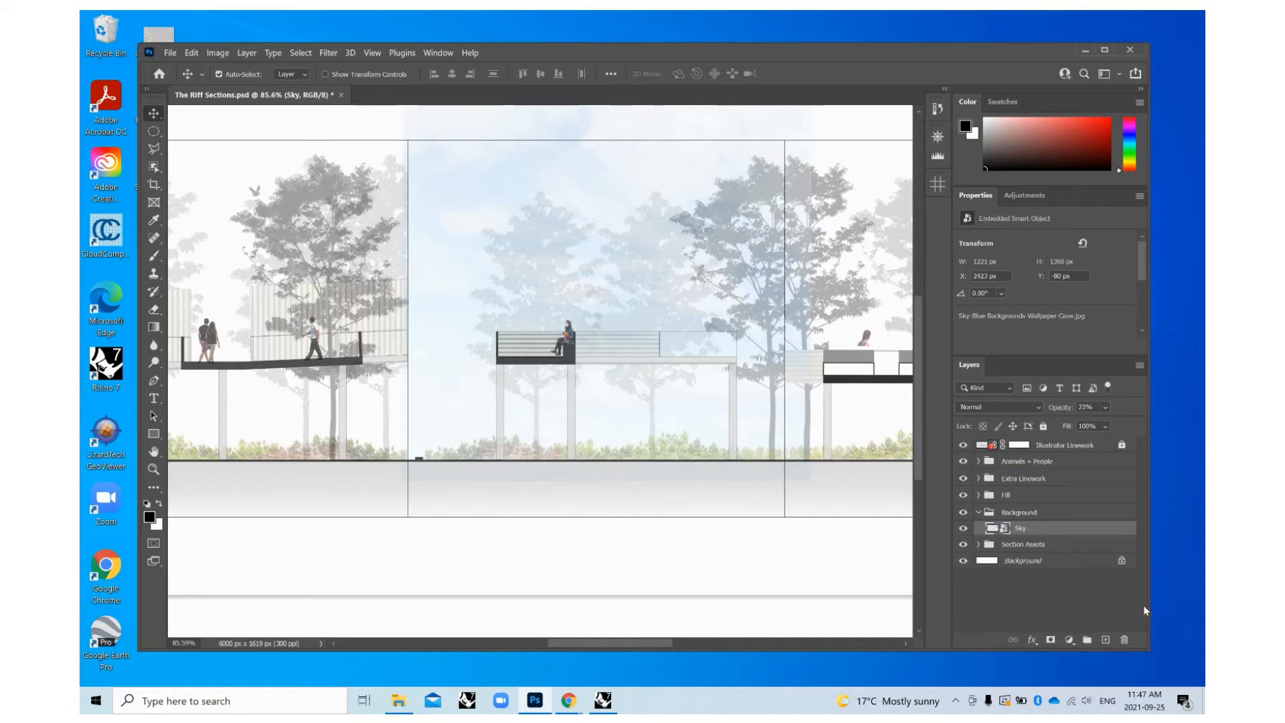
Add a layer mask to the Sky layer and load the saved selection "CC Section Sky".
{"action": "left_click", "coordinate": [1050, 640]}
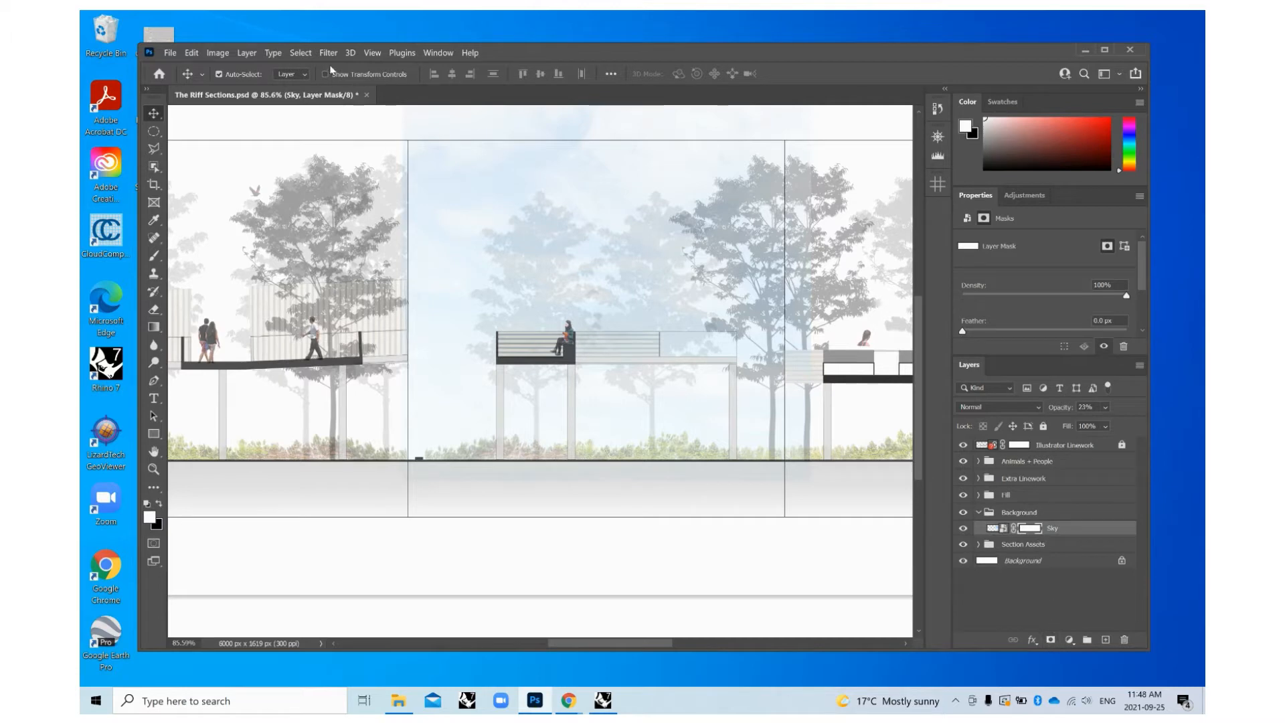
{"action": "left_click", "coordinate": [310, 53]}
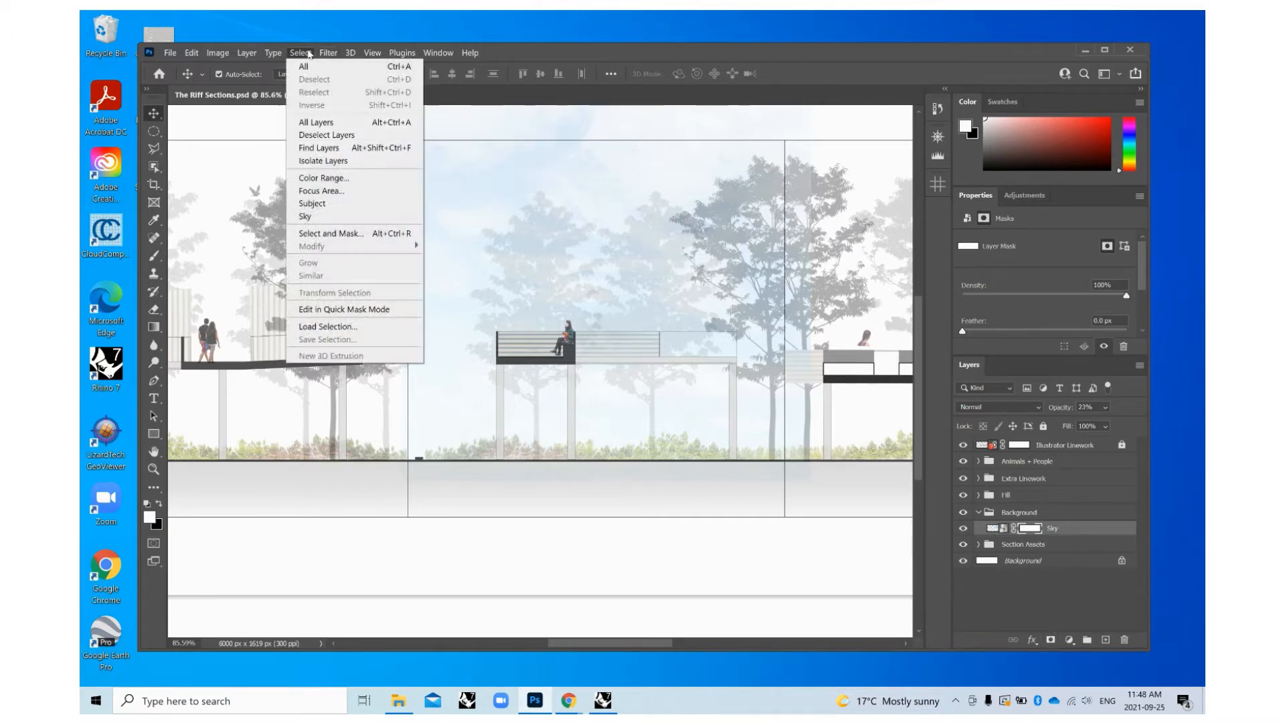
{"action": "left_click", "coordinate": [319, 328]}
{"action": "left_click", "coordinate": [600, 215]}
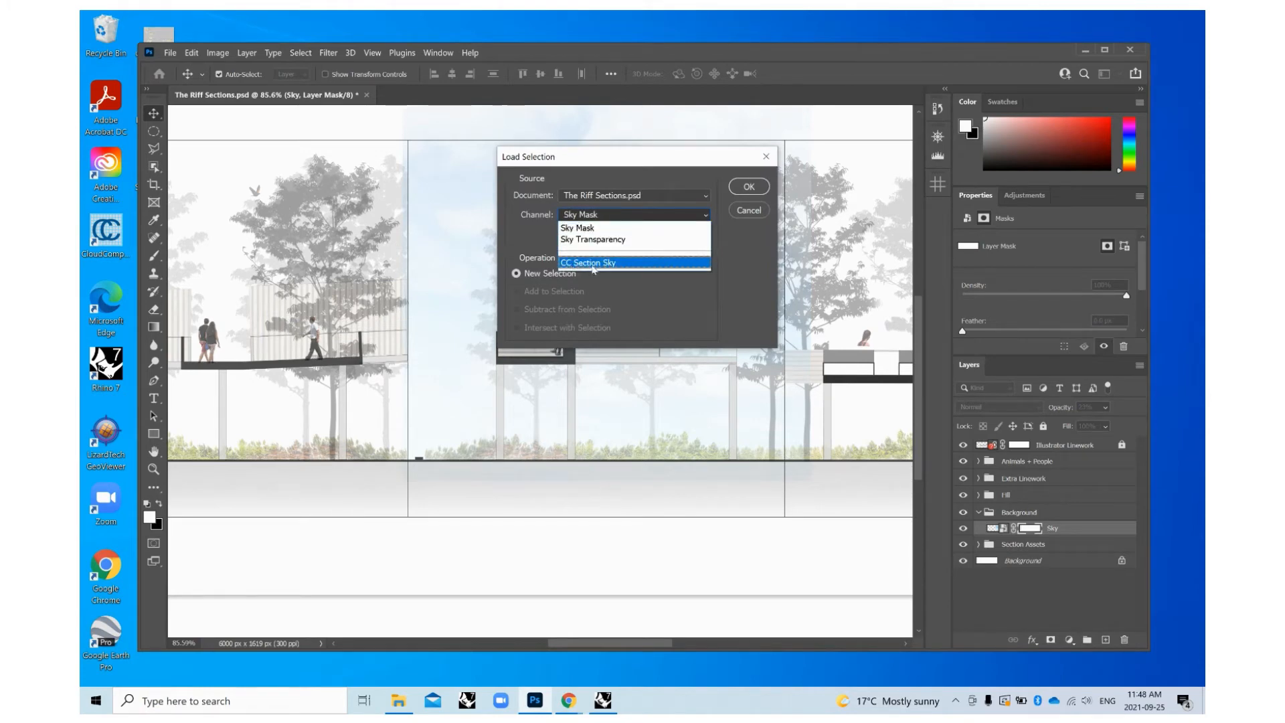
{"action": "left_click", "coordinate": [592, 265]}
{"action": "left_click", "coordinate": [748, 186]}
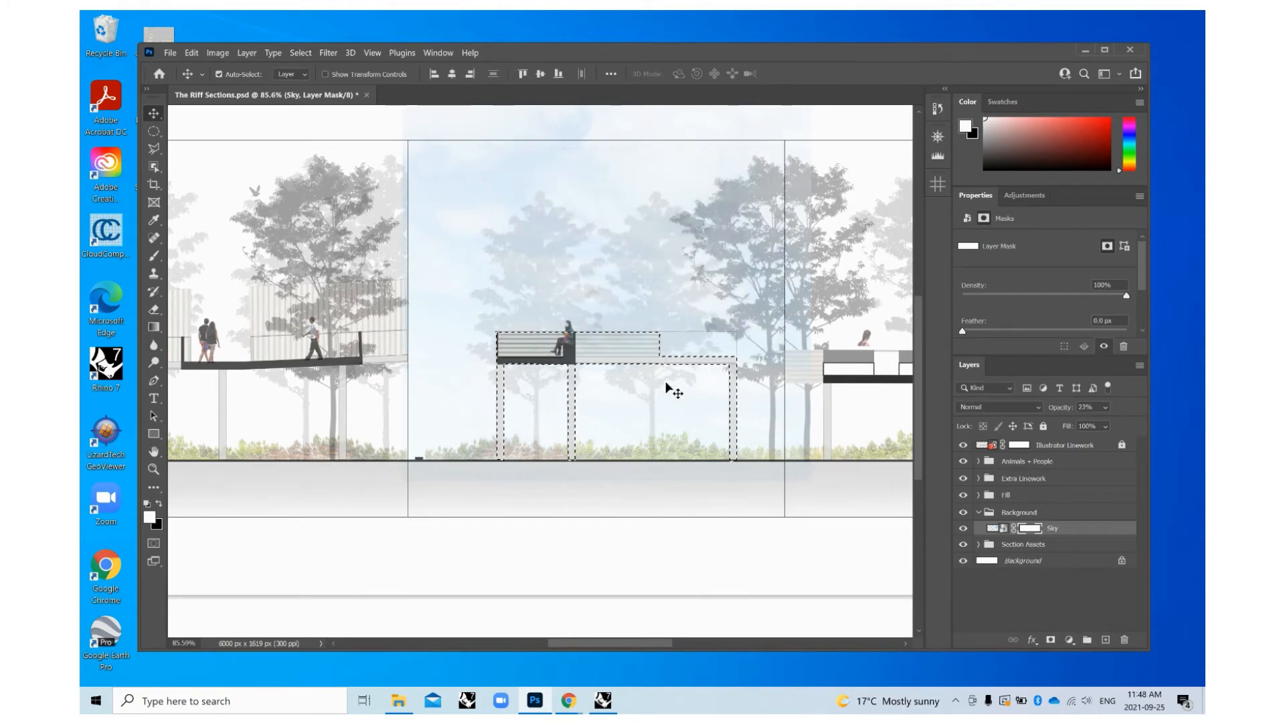
Try to clear the Sky mask with the bench selection inverted, and undo the clearing.
{"action": "key", "text": "l"}
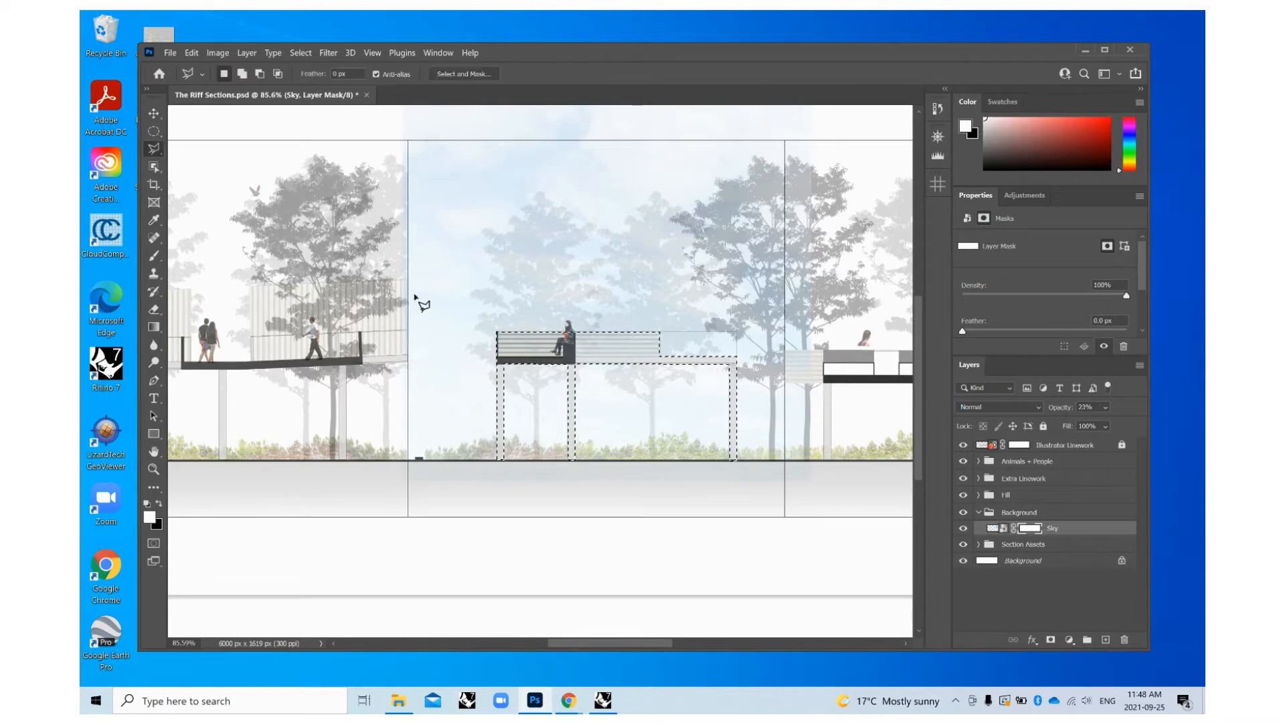
{"action": "right_click", "coordinate": [634, 347]}
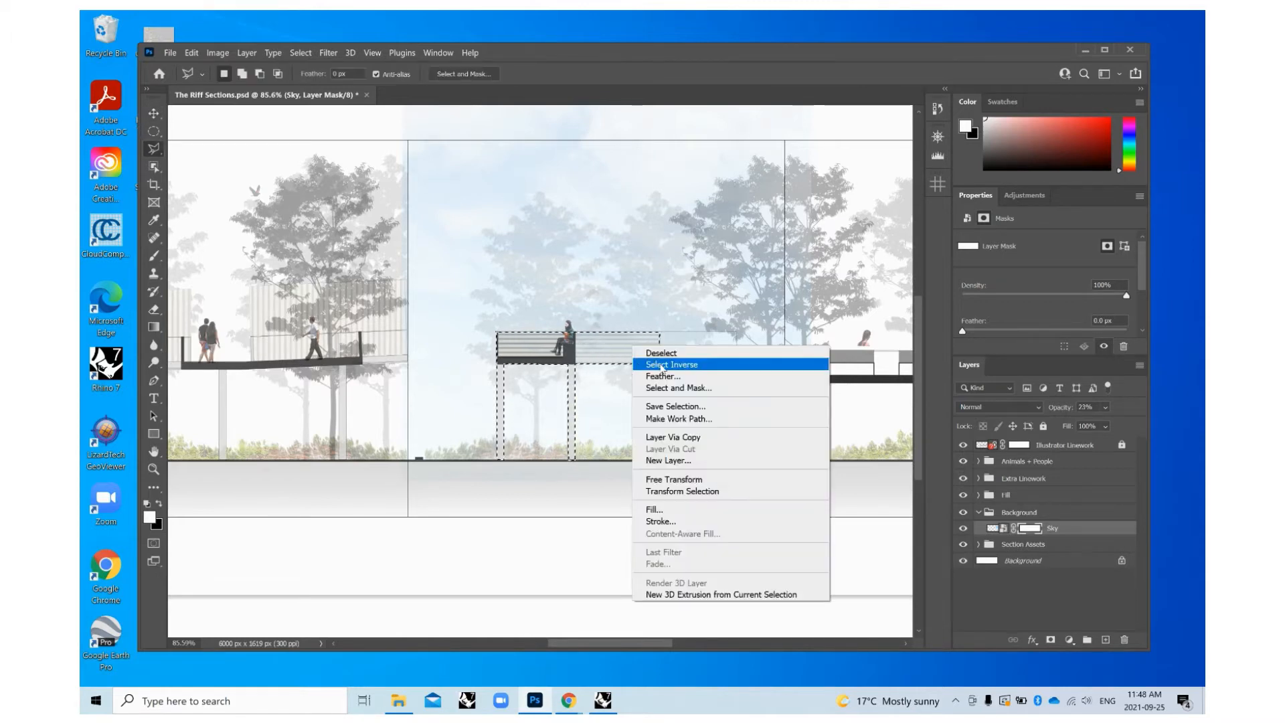
{"action": "left_click", "coordinate": [663, 364]}
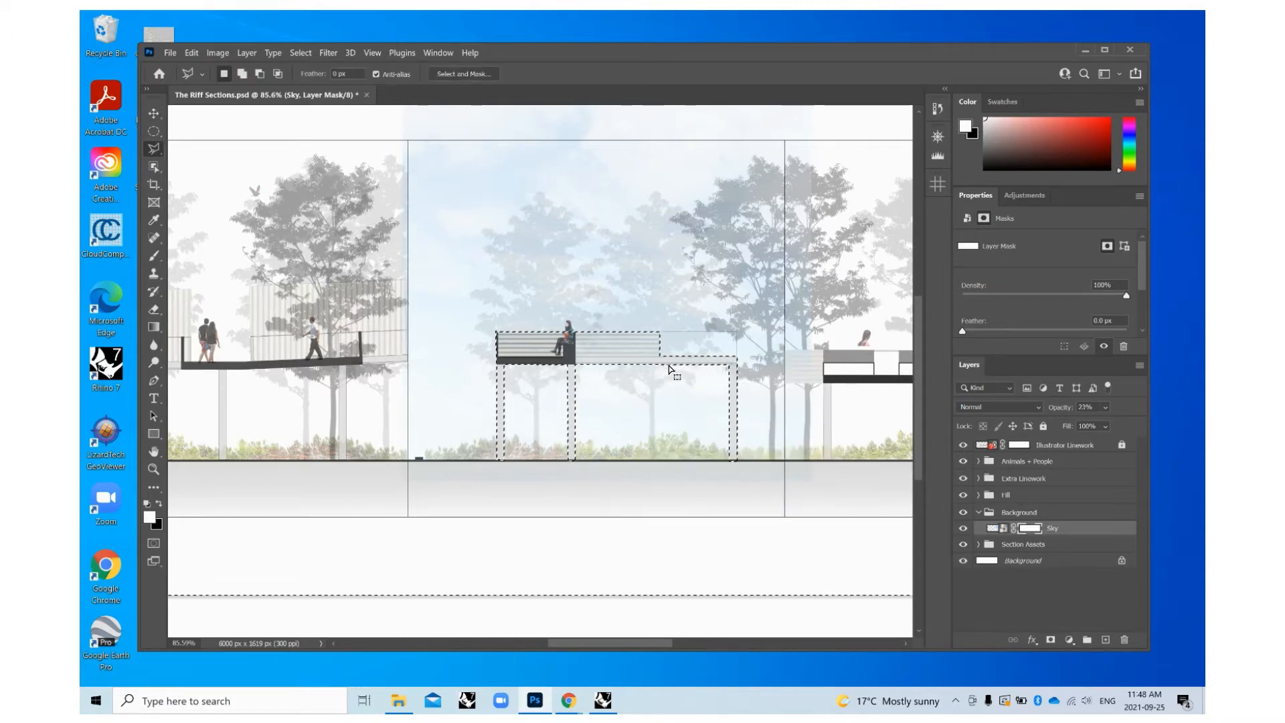
{"action": "key", "text": "Delete"}
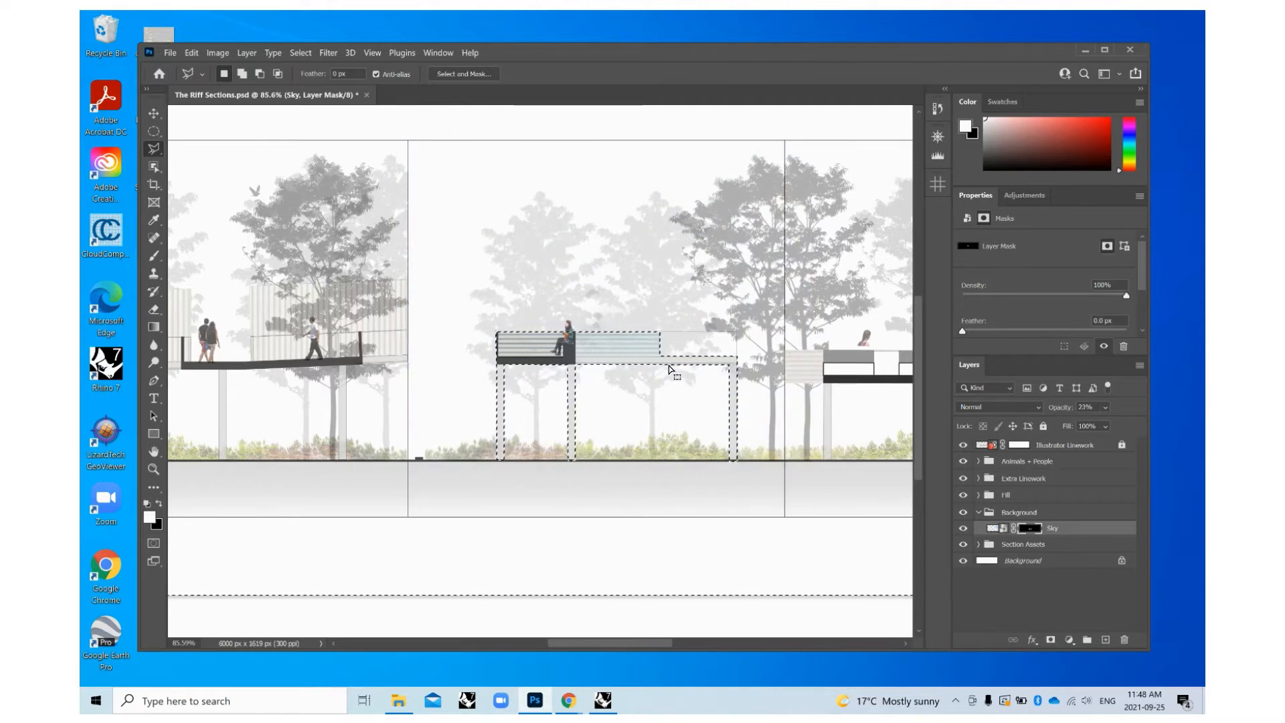
{"action": "key", "text": "ctrl+z"}
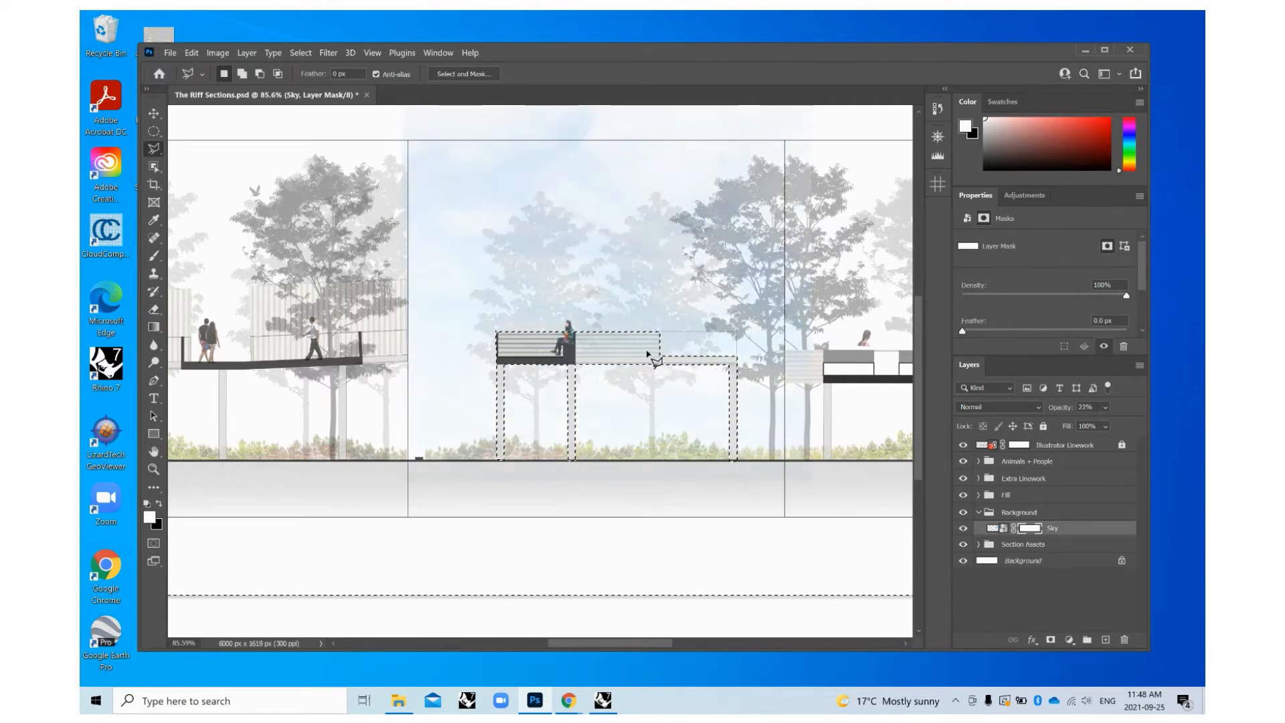
Invert the selection back to the bench structure, clear that area from the Sky mask, and deselect.
{"action": "right_click", "coordinate": [647, 353]}
{"action": "left_click", "coordinate": [669, 366]}
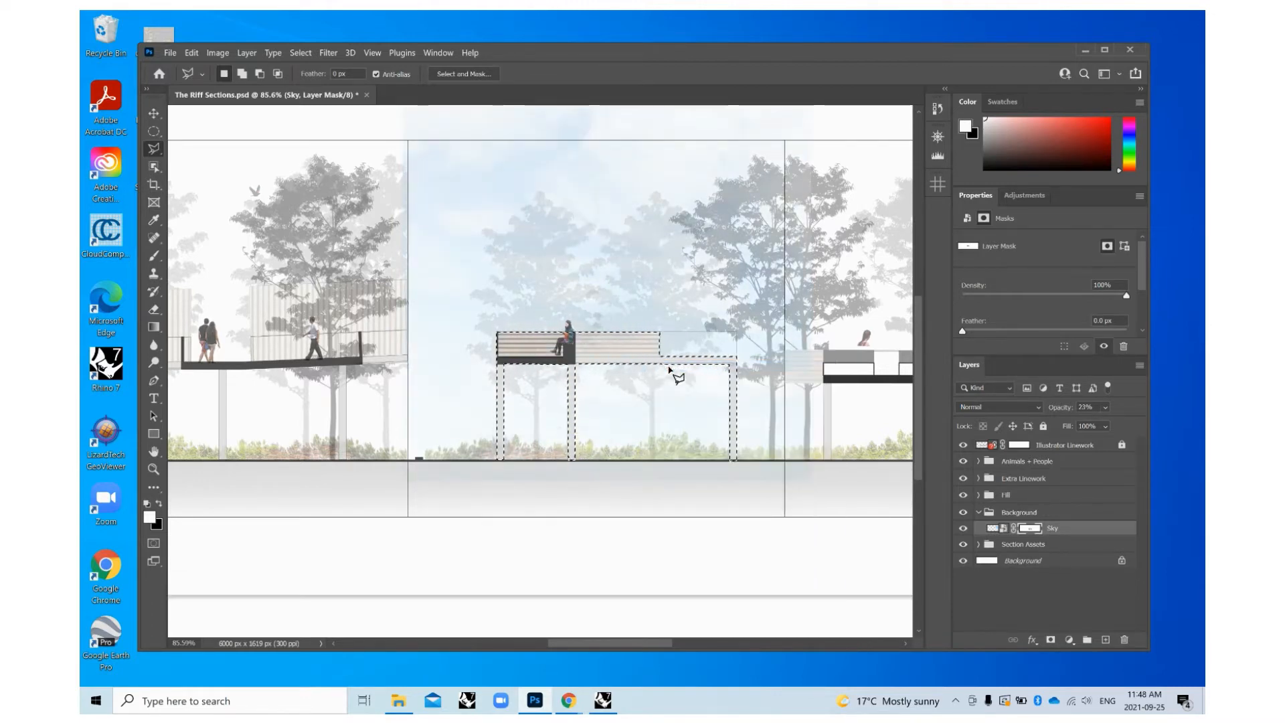
{"action": "key", "text": "ctrl+d"}
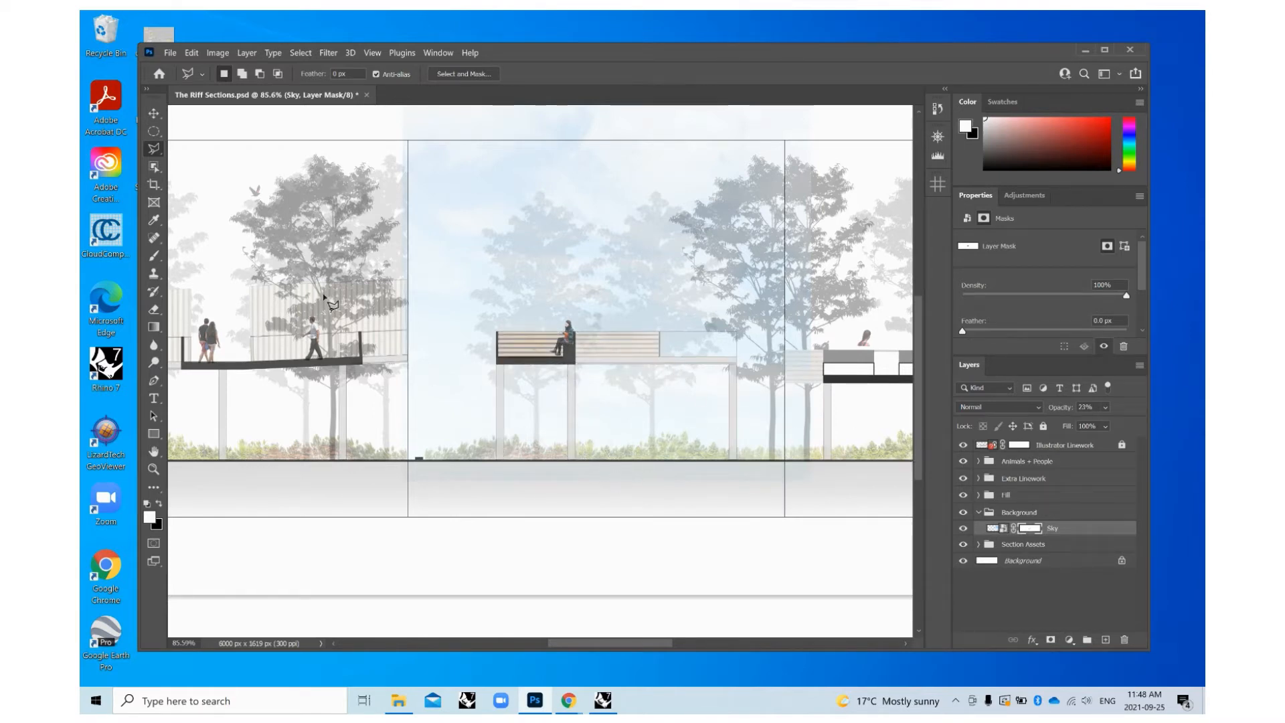
Mask out the sky above the bench panel's upper edge using a rectangular marquee selection, and deselect.
{"action": "left_click", "coordinate": [156, 149]}
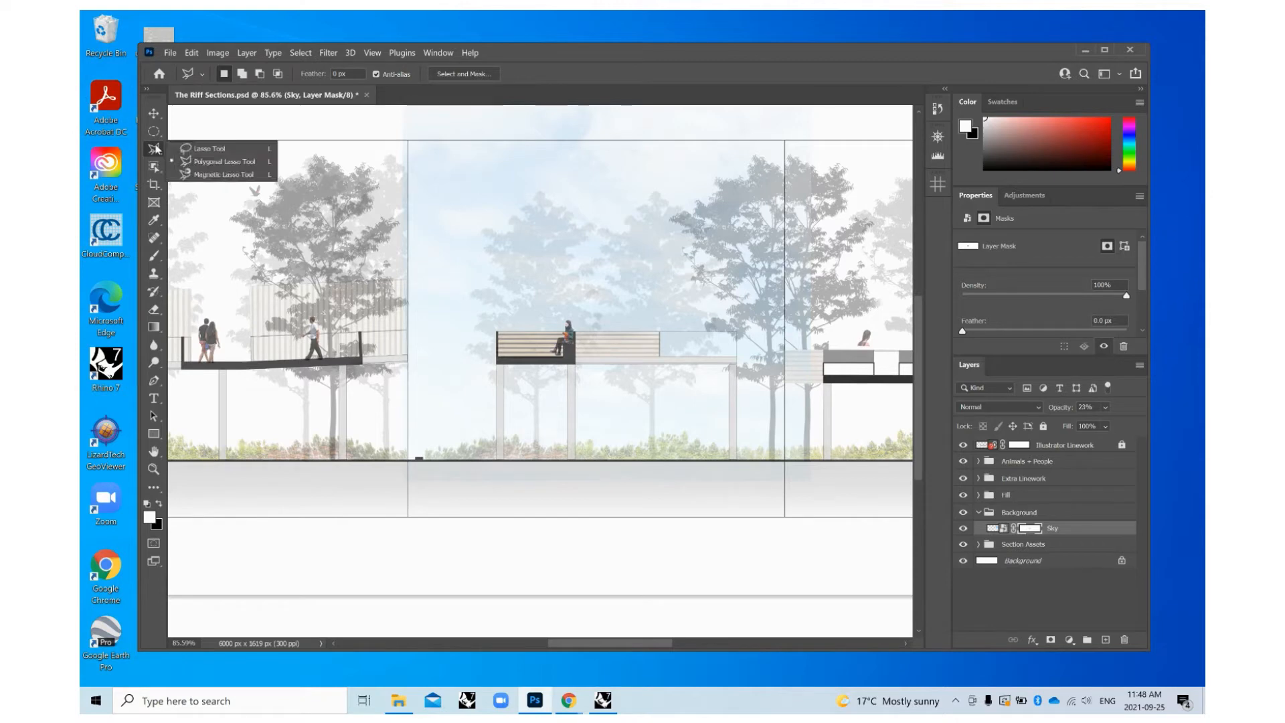
{"action": "left_click", "coordinate": [153, 131]}
{"action": "left_click", "coordinate": [229, 136]}
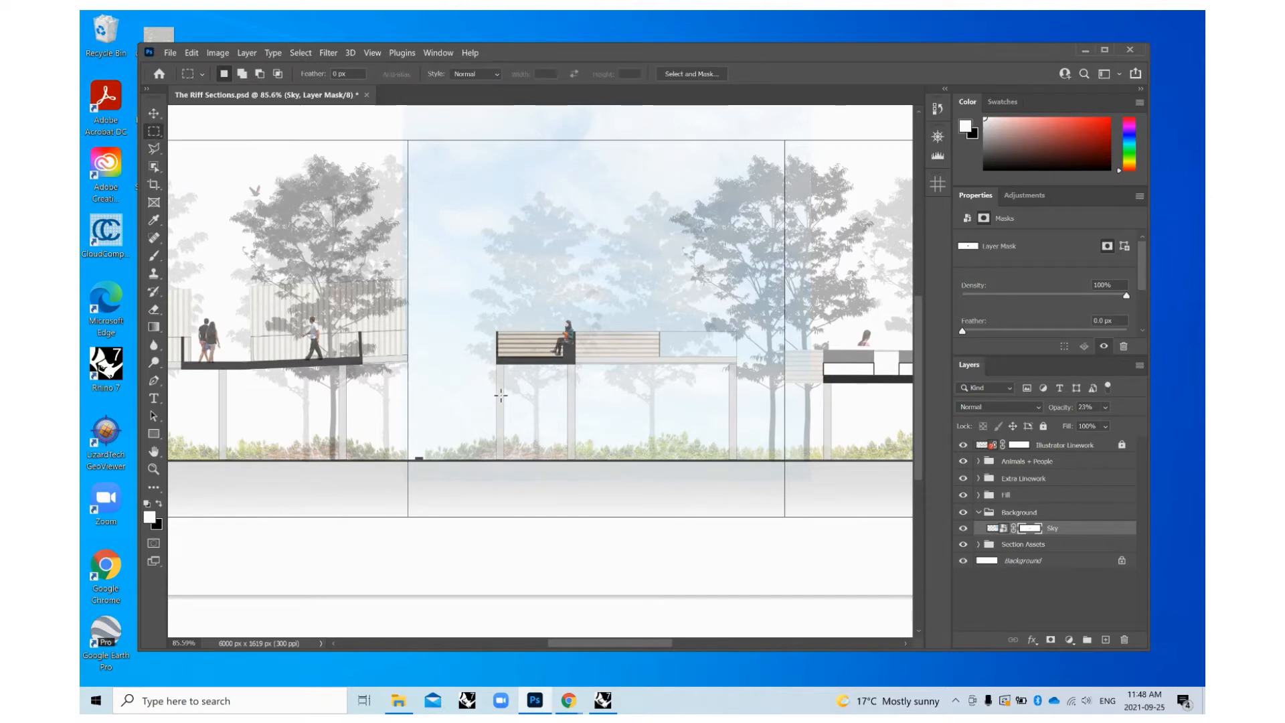
{"action": "scroll", "coordinate": [510, 405], "scroll_direction": "down", "scroll_amount": 3}
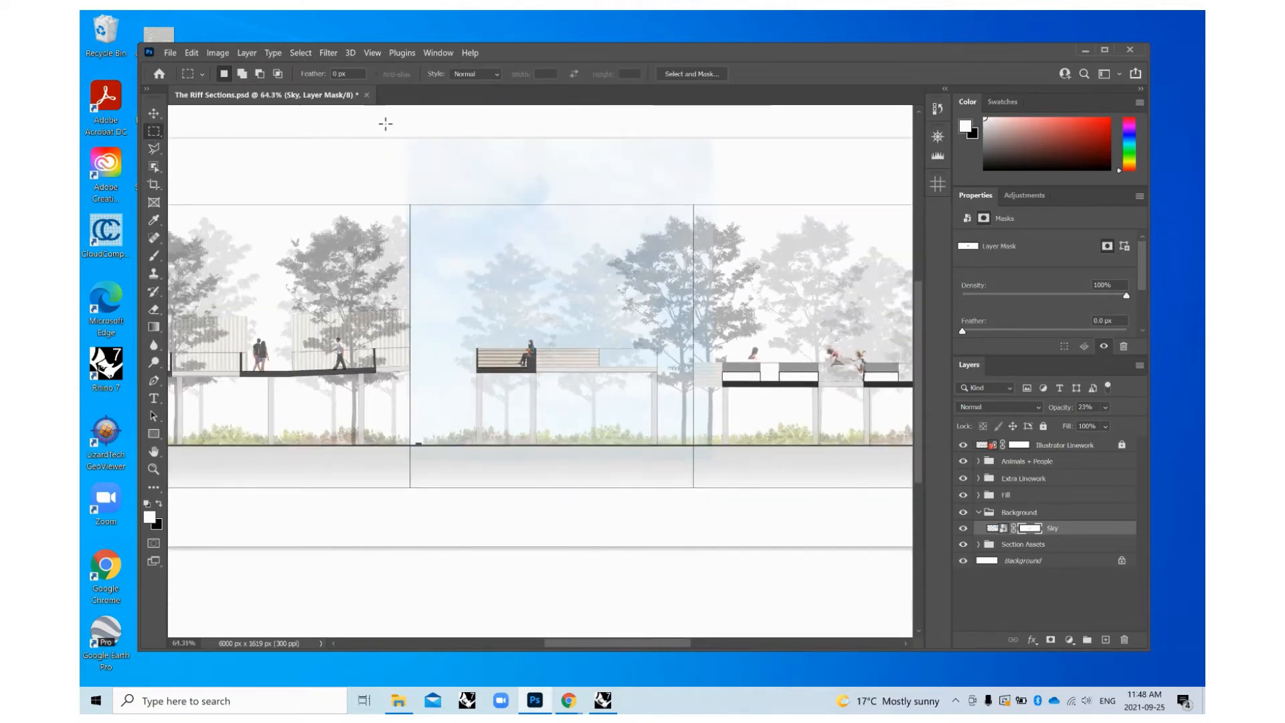
{"action": "scroll", "coordinate": [439, 241], "scroll_direction": "down", "scroll_amount": 1}
{"action": "left_click_drag", "start_coordinate": [382, 182], "coordinate": [757, 237]}
{"action": "key", "text": "Delete"}
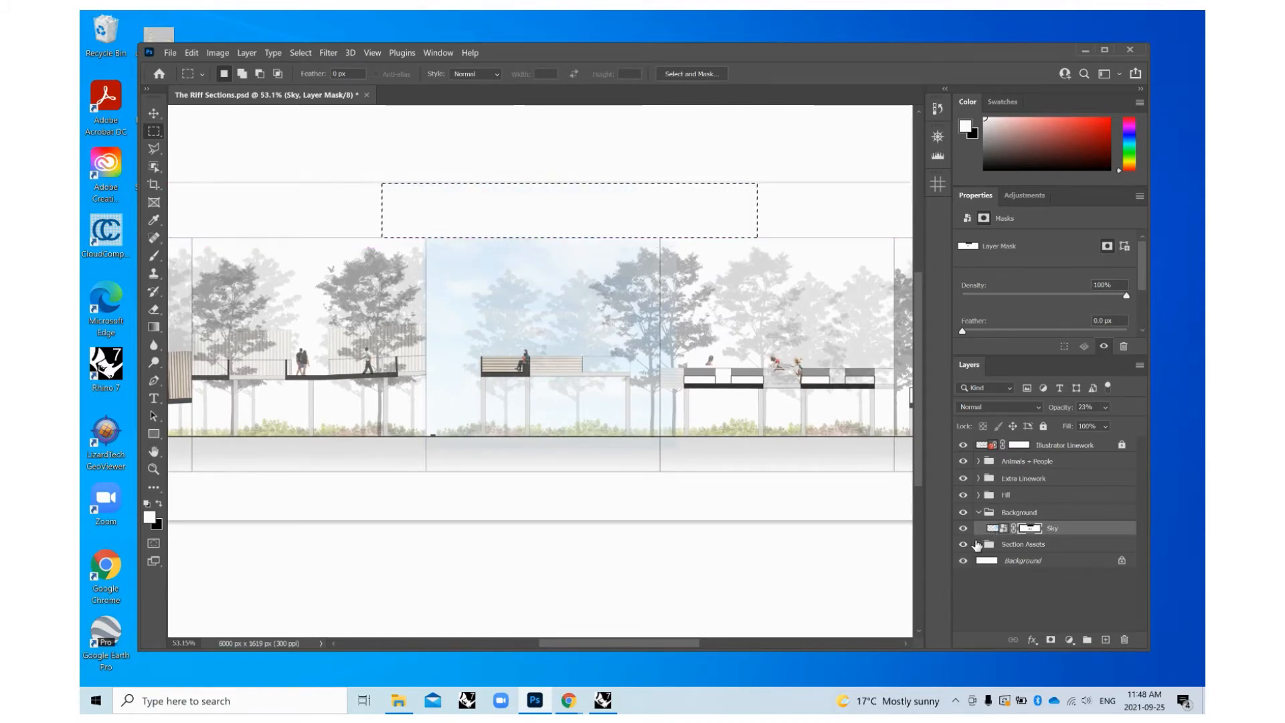
{"action": "key", "text": "ctrl+d"}
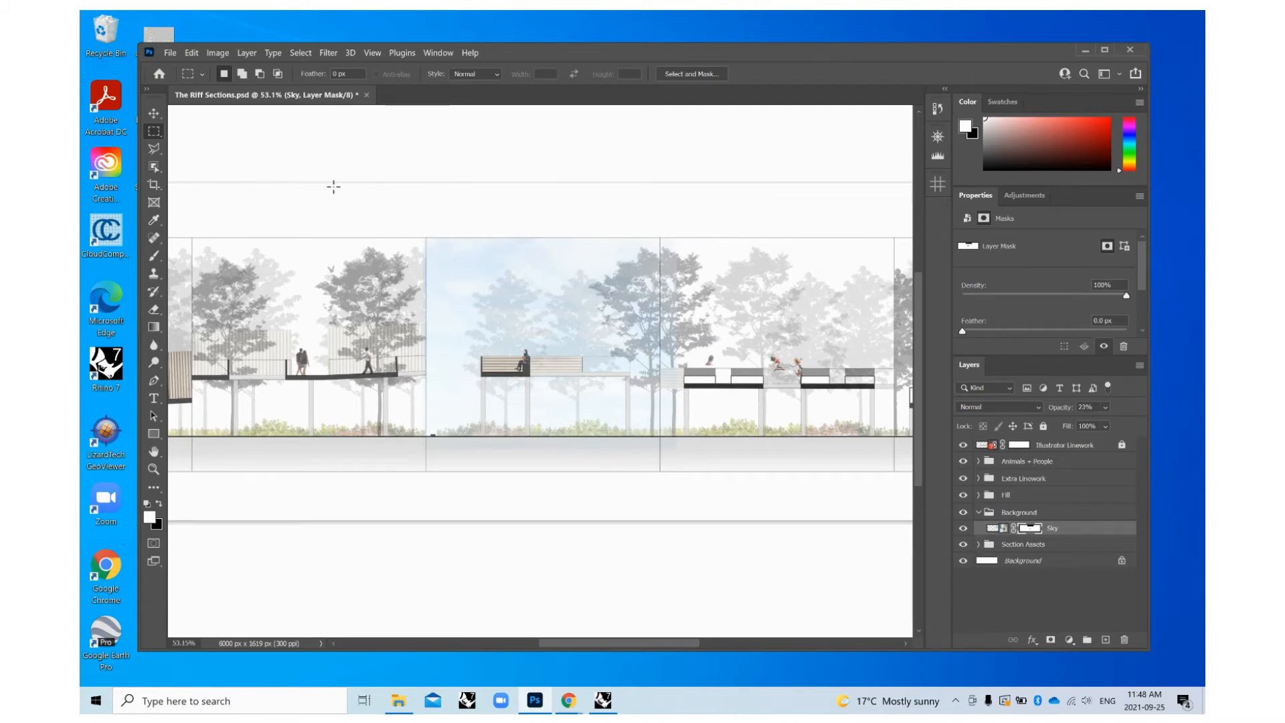
Mask out the sky beyond the bench panel's side edges and below the ground line, and lower the Sky layer's opacity to 13%.
{"action": "left_click_drag", "start_coordinate": [339, 188], "coordinate": [426, 517]}
{"action": "left_click_drag", "start_coordinate": [761, 185], "coordinate": [391, 436]}
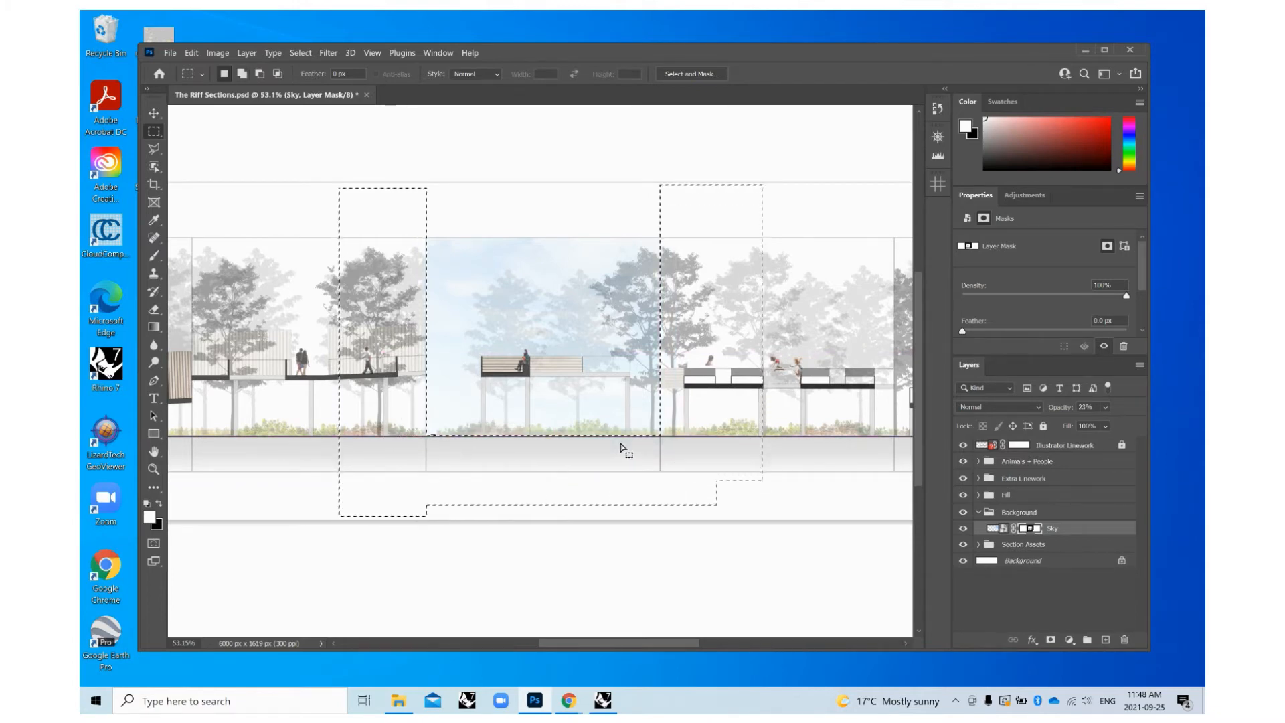
{"action": "key", "text": "ctrl+d"}
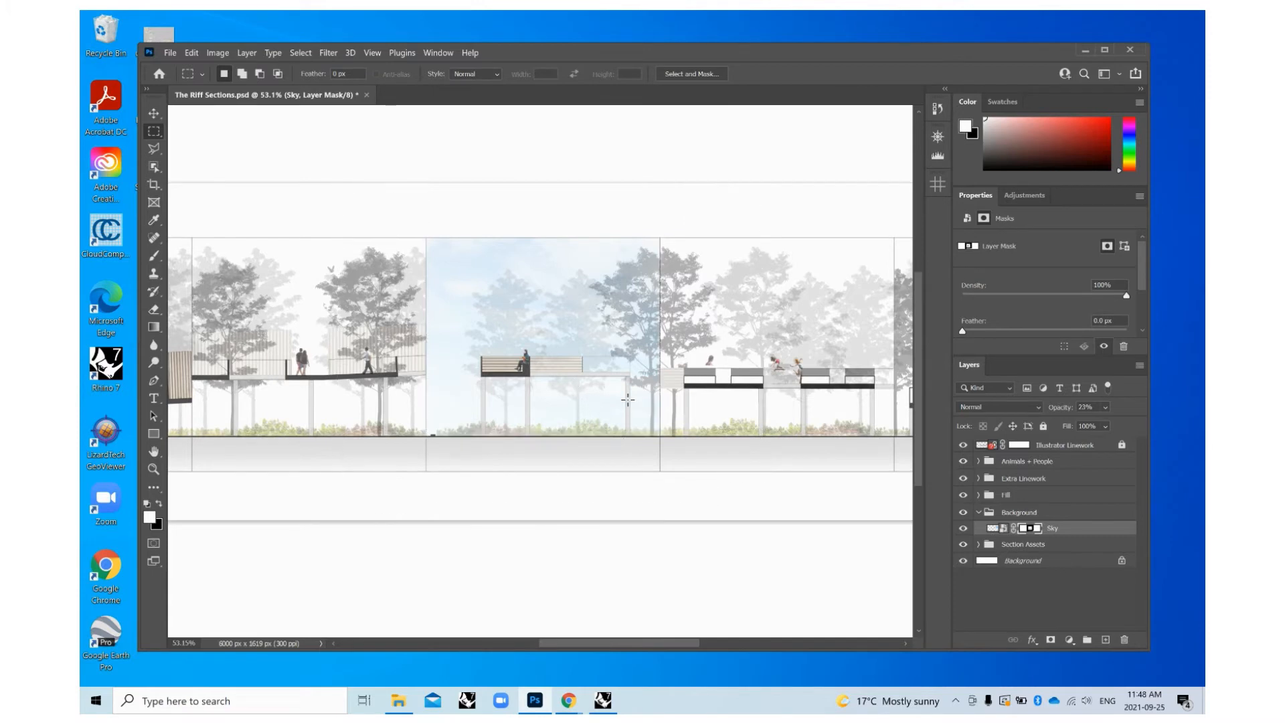
{"action": "left_click", "coordinate": [1109, 410]}
{"action": "left_click_drag", "start_coordinate": [1086, 426], "coordinate": [1082, 425]}
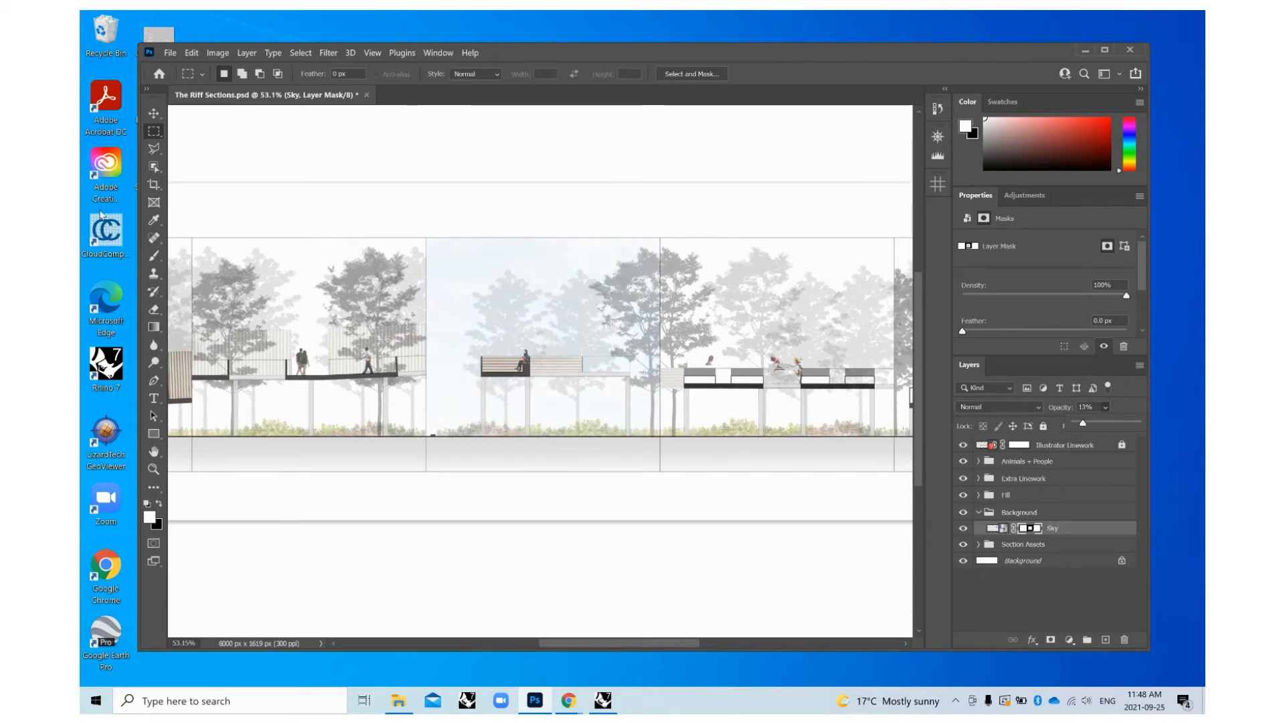
Fade the sky behind the bench in the Sky mask with a soft 385 px eraser at about 35% opacity.
{"action": "key", "text": "e"}
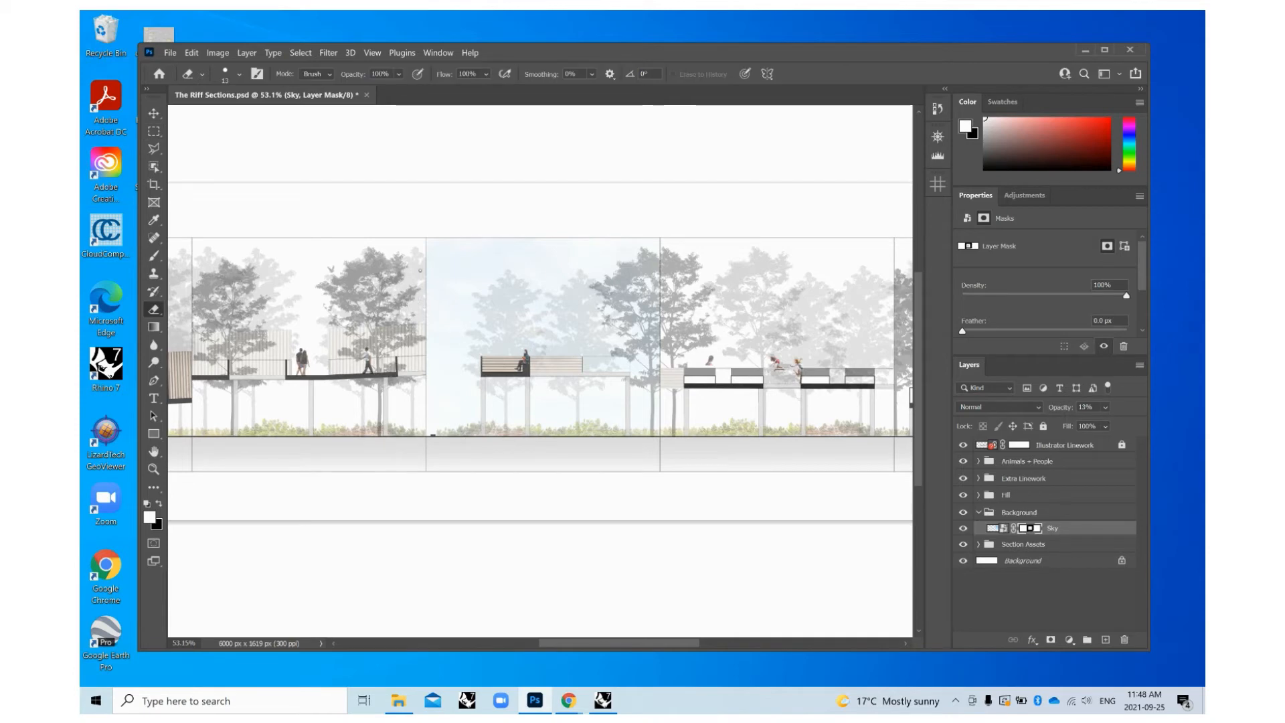
{"action": "left_click", "coordinate": [240, 75]}
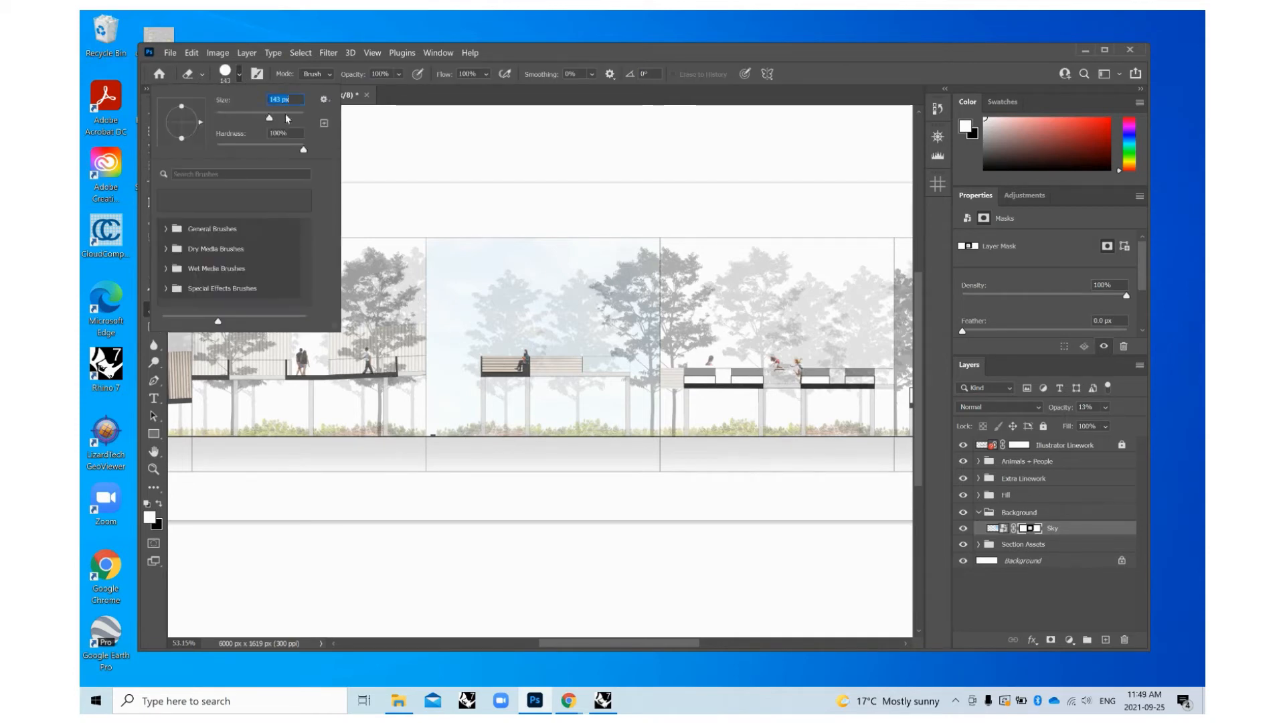
{"action": "left_click", "coordinate": [400, 74]}
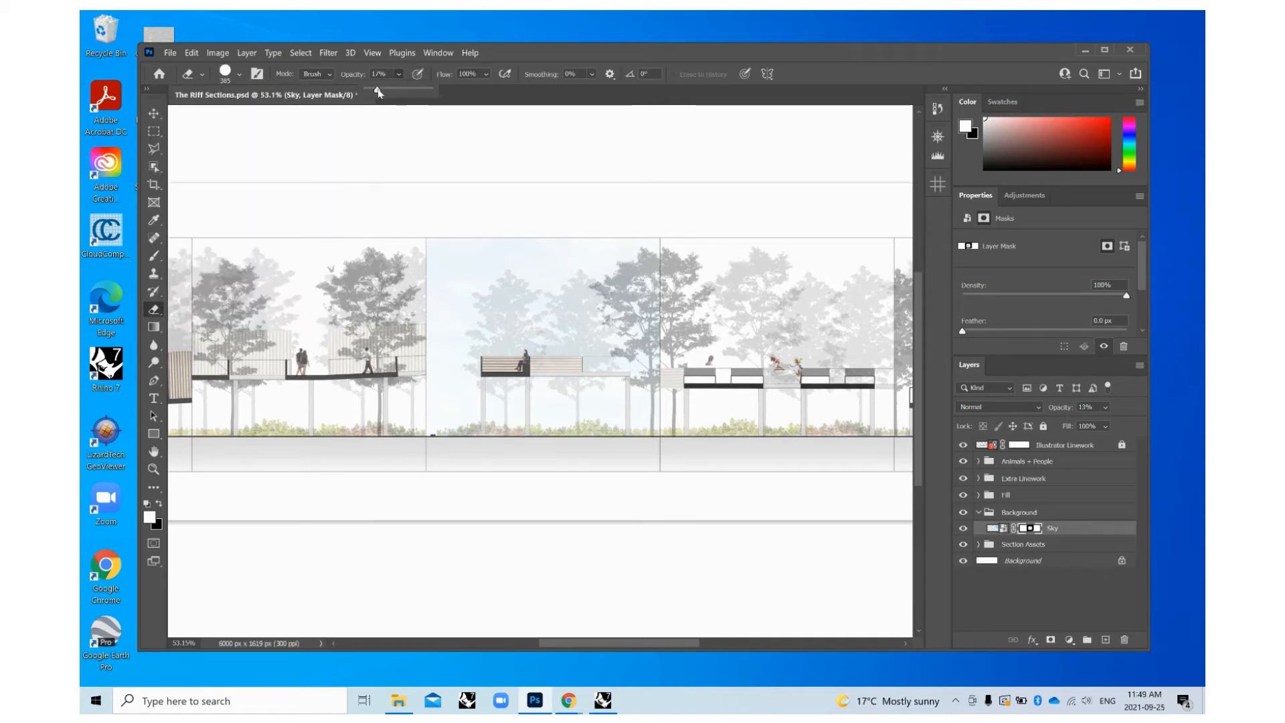
{"action": "left_click", "coordinate": [239, 75]}
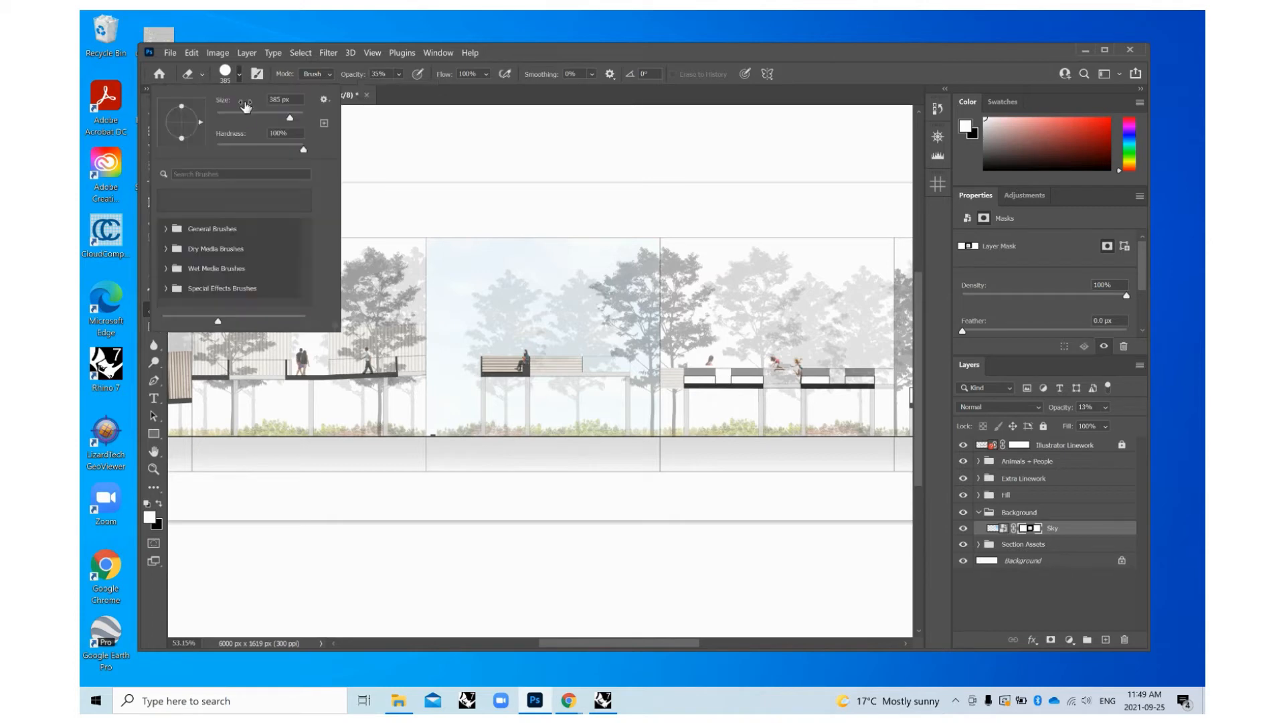
{"action": "key", "text": "Return"}
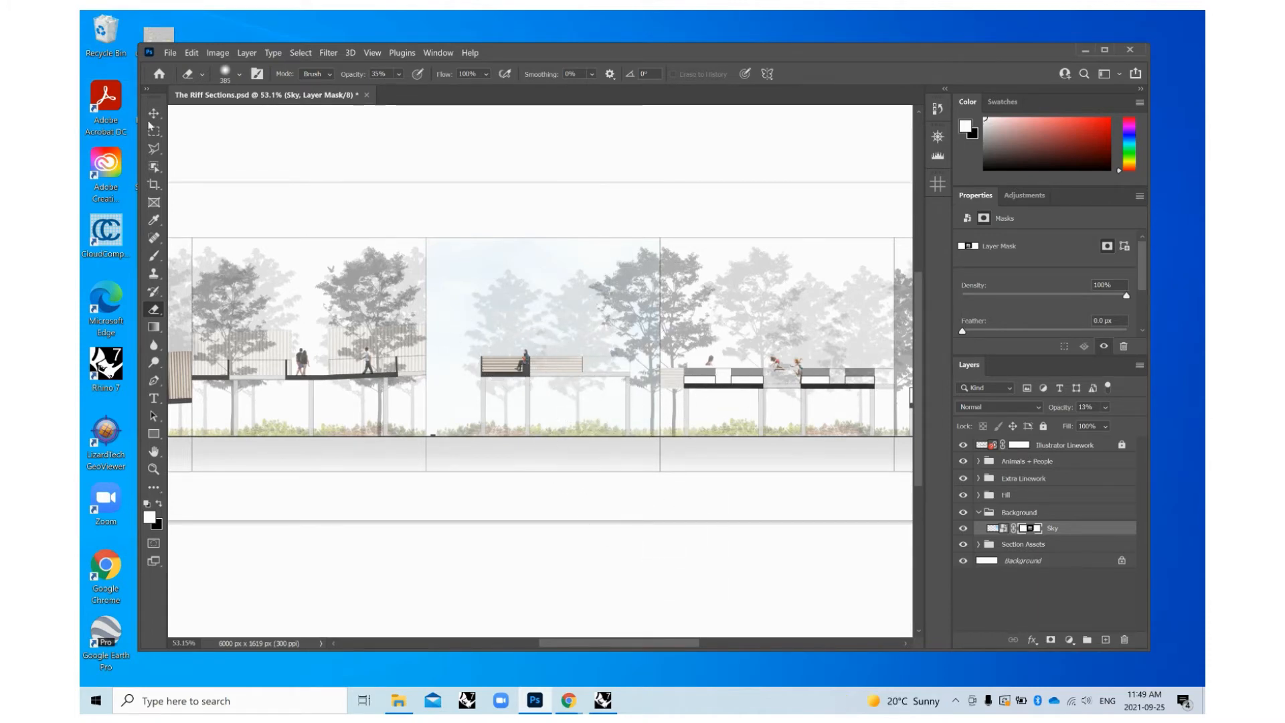
{"action": "key", "text": "v"}
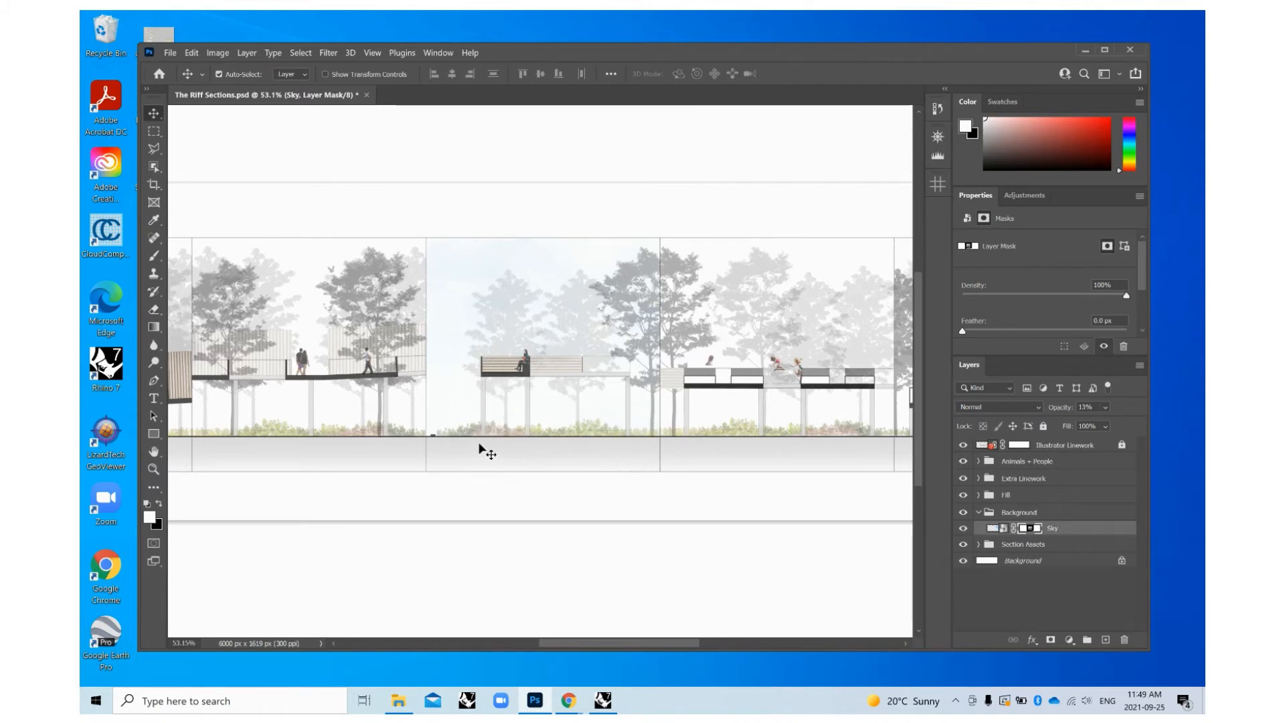
Select the rectangular ground strip below the ground line across the width of the bench panel.
{"action": "left_click", "coordinate": [154, 132]}
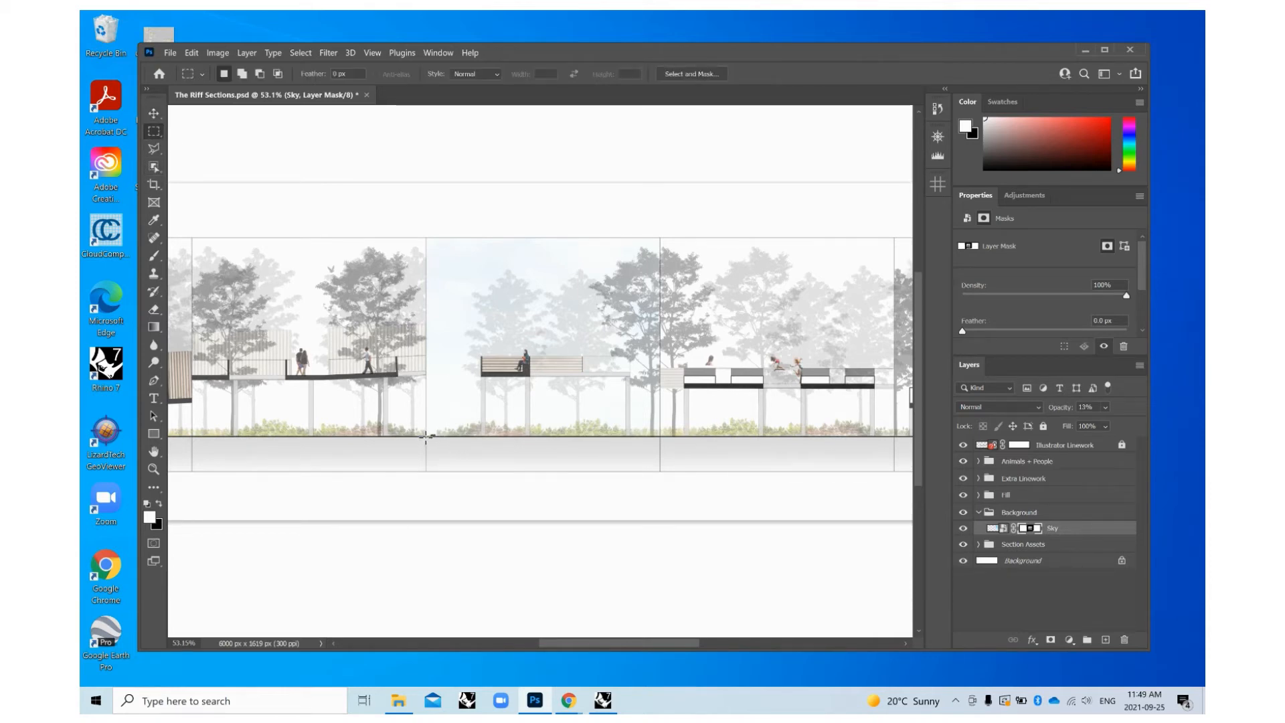
{"action": "left_click_drag", "start_coordinate": [426, 436], "coordinate": [661, 471]}
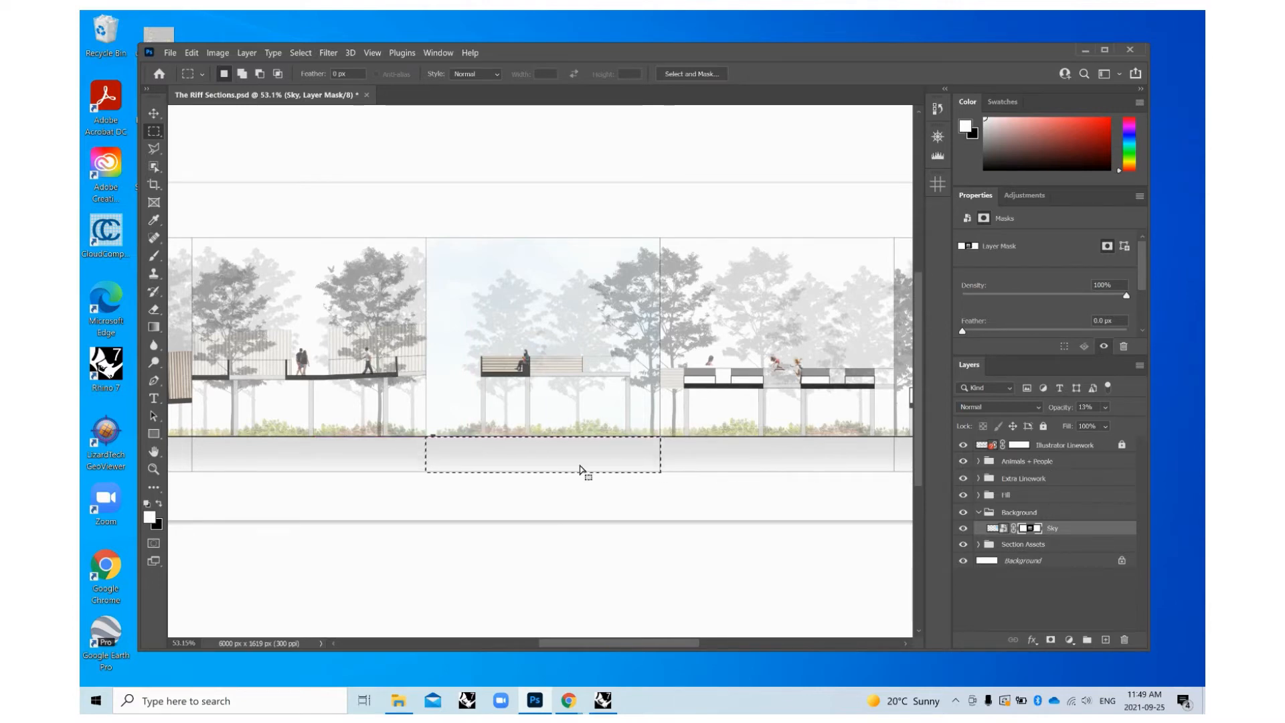
{"action": "key", "text": "b"}
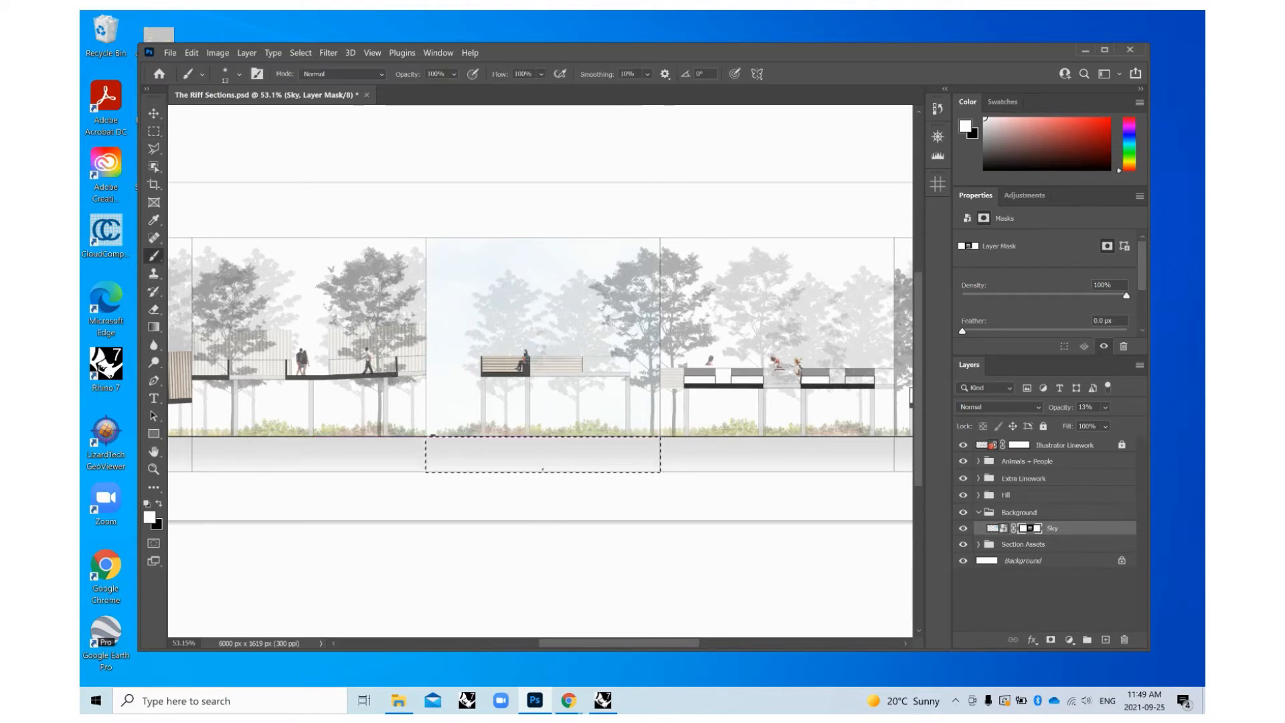
{"action": "left_click", "coordinate": [225, 75]}
{"action": "left_click", "coordinate": [246, 57]}
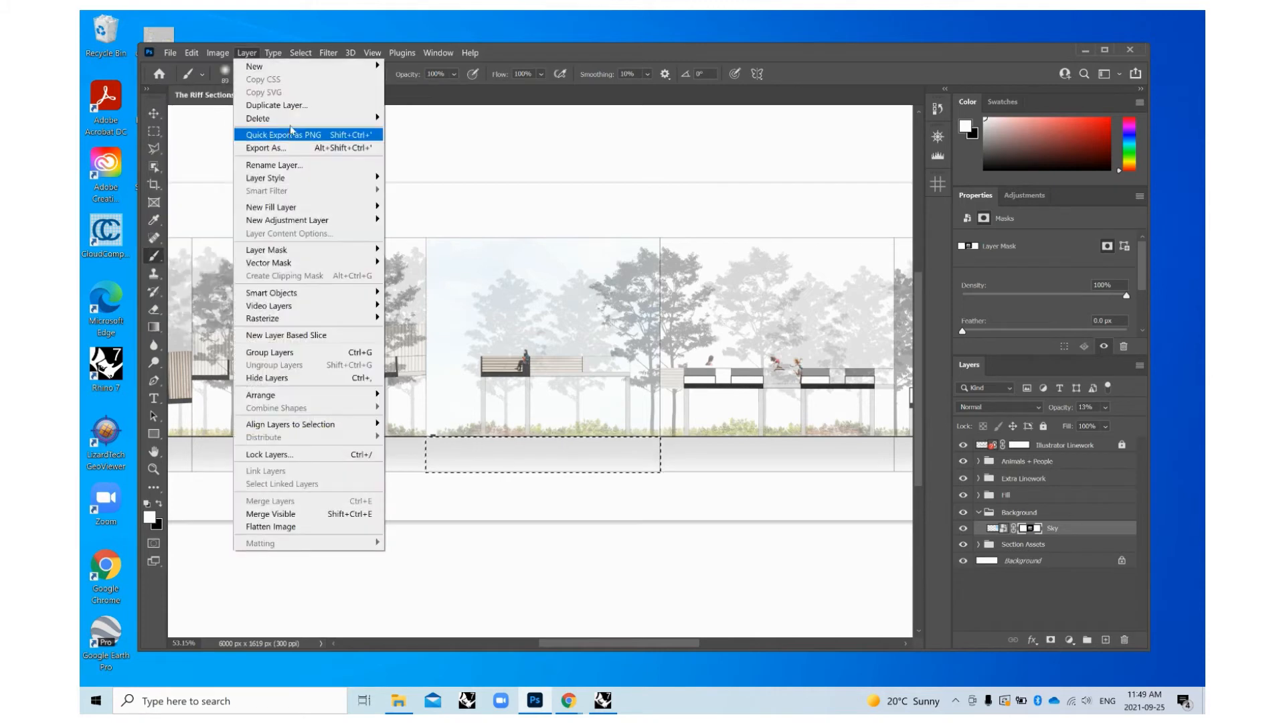
{"action": "left_click", "coordinate": [627, 61]}
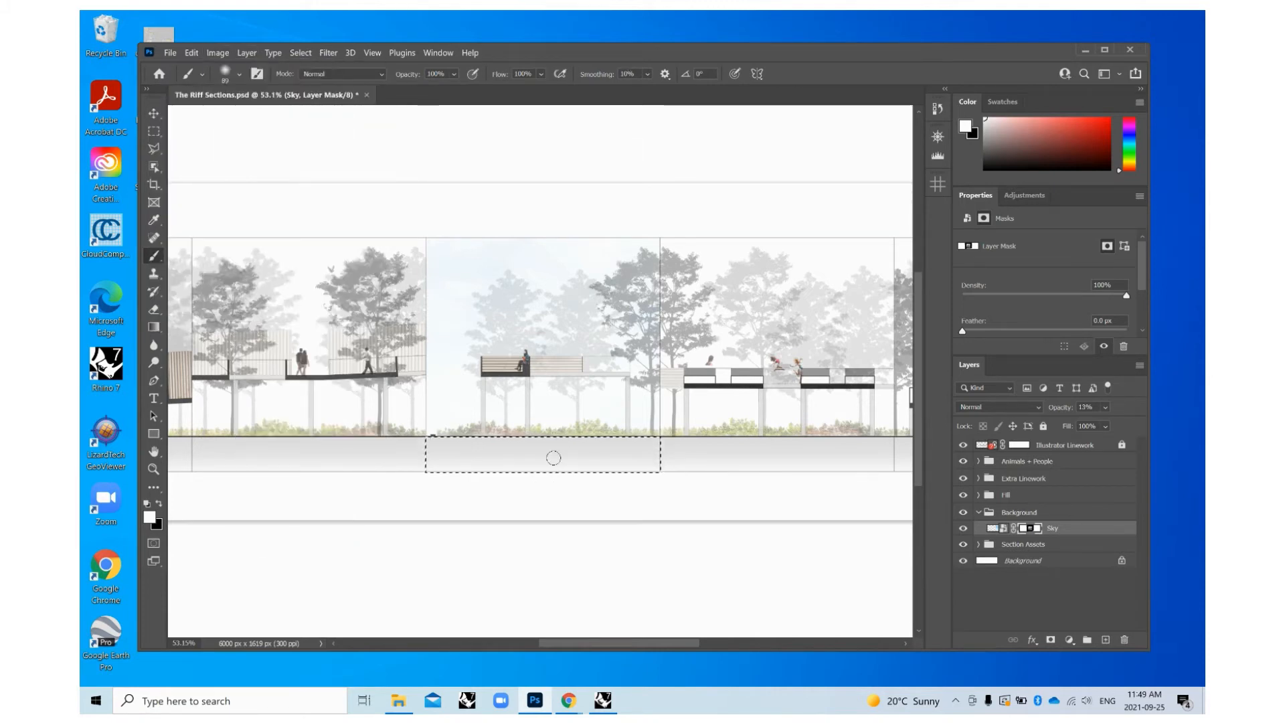
{"action": "right_click", "coordinate": [563, 484]}
Fill the selected ground strip with the gray color 959595 while the Sky mask is active.
{"action": "left_click", "coordinate": [155, 149]}
{"action": "right_click", "coordinate": [500, 453]}
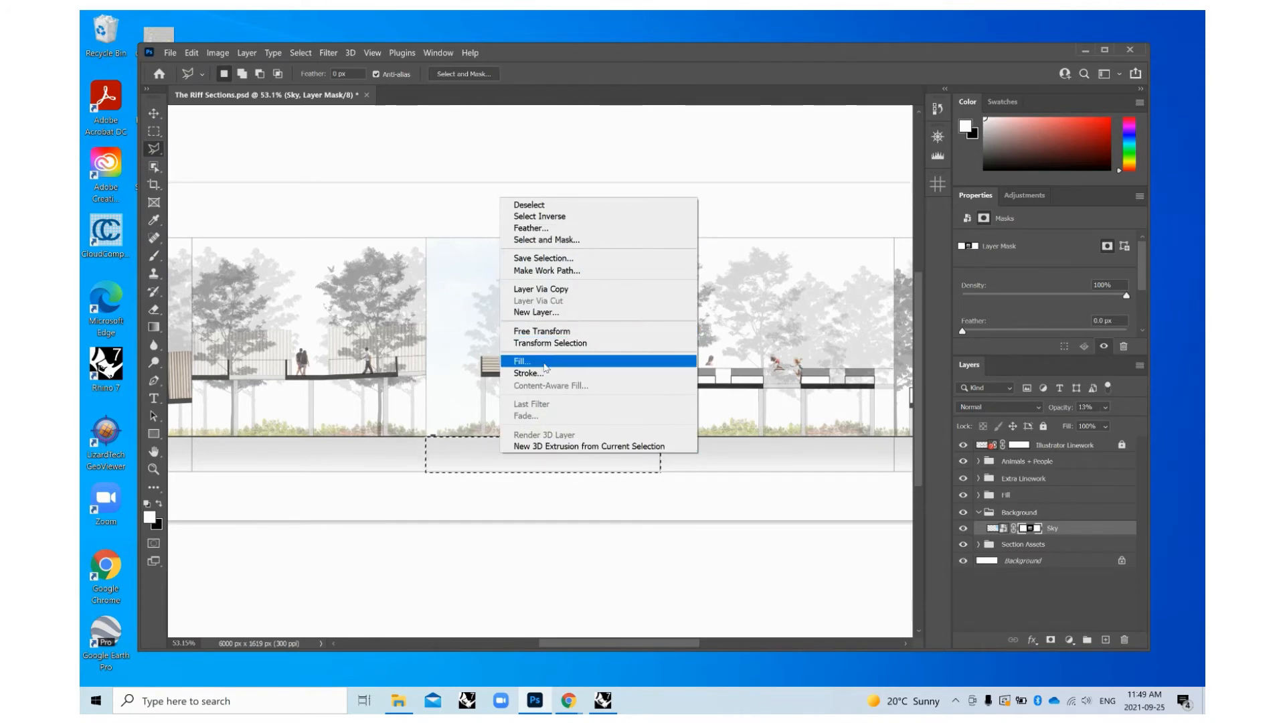
{"action": "left_click", "coordinate": [544, 363]}
{"action": "left_click", "coordinate": [639, 186]}
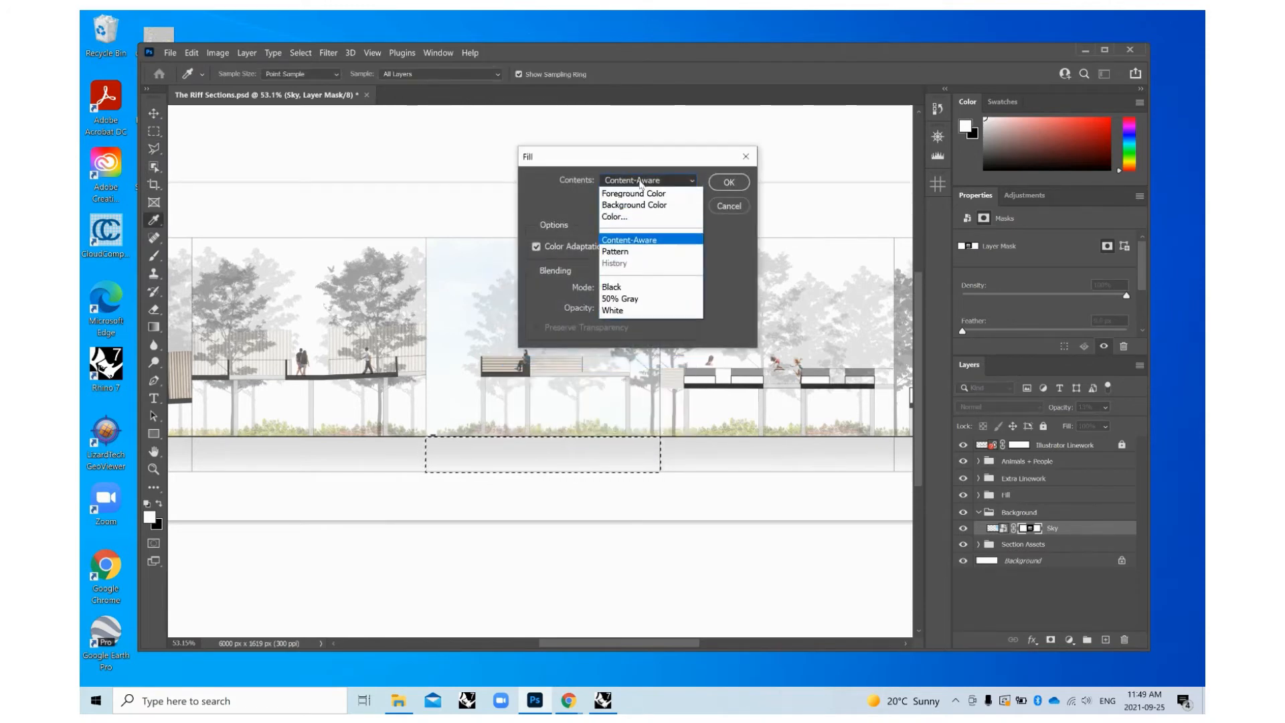
{"action": "left_click", "coordinate": [633, 211]}
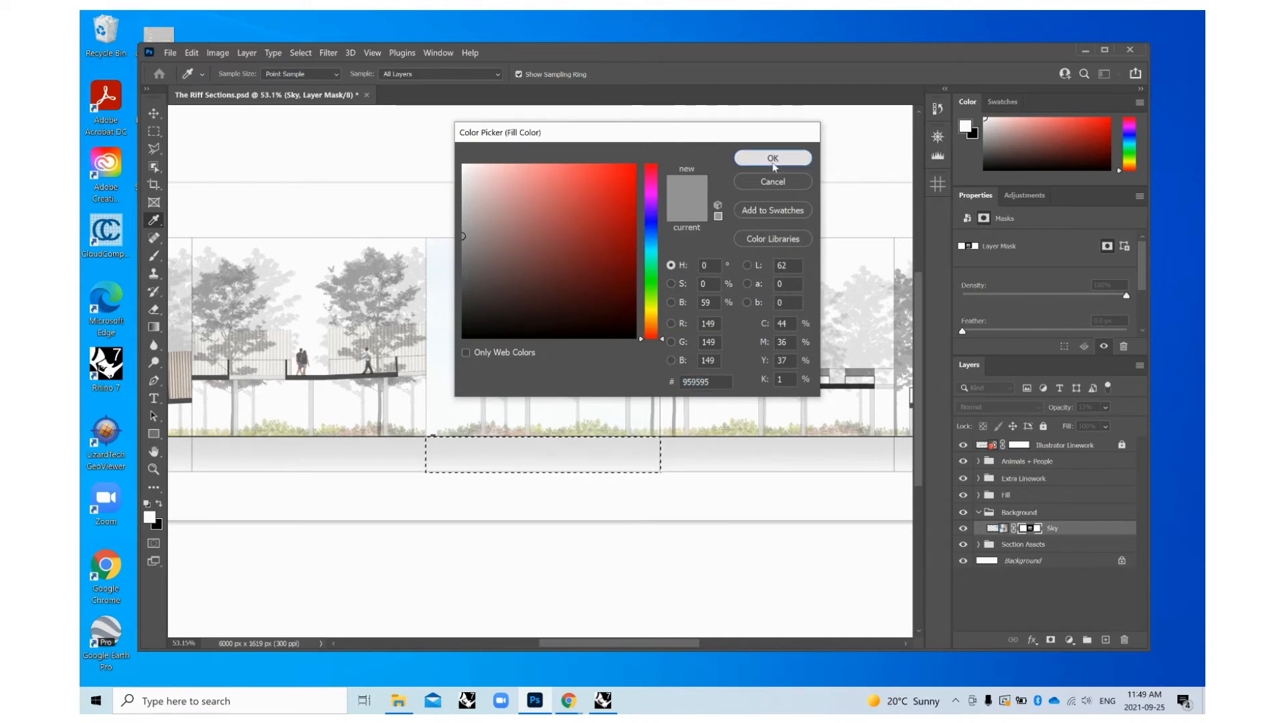
{"action": "left_click", "coordinate": [781, 159]}
{"action": "left_click", "coordinate": [730, 182]}
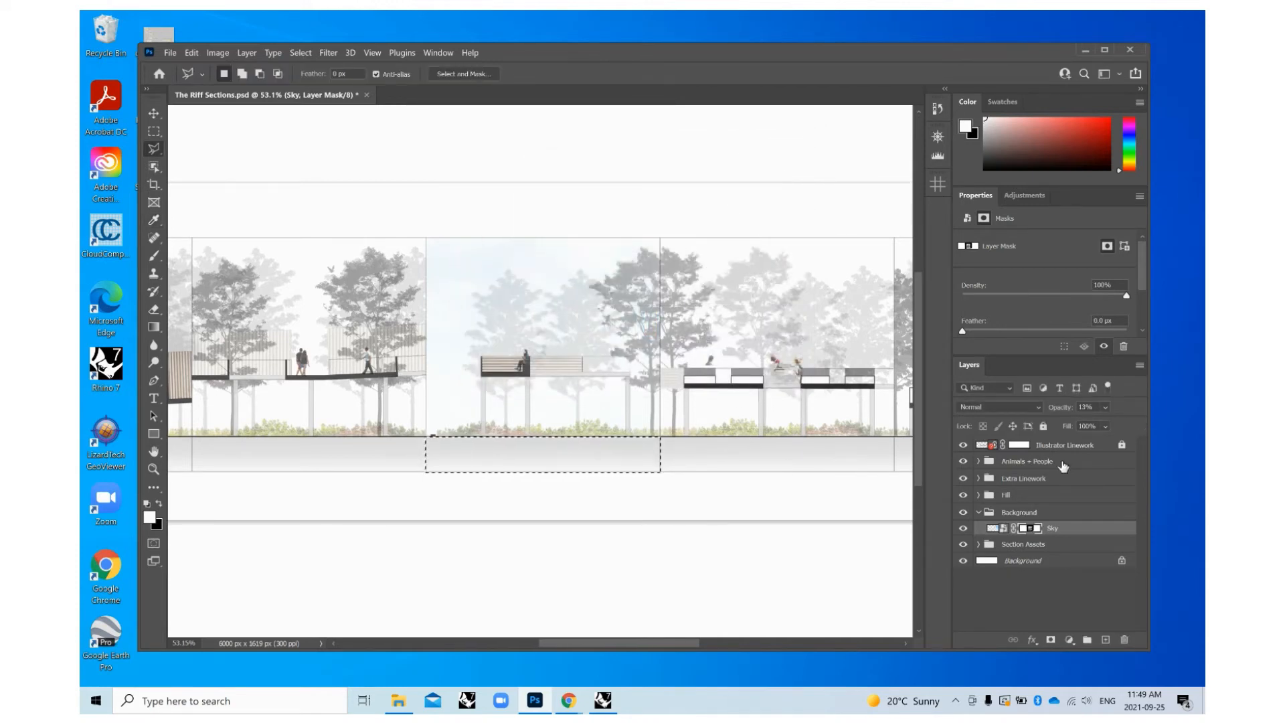
Fill the selected ground strip with dark gray on a new layer above Sky, and lower that layer's opacity to 32%.
{"action": "left_click", "coordinate": [1074, 531]}
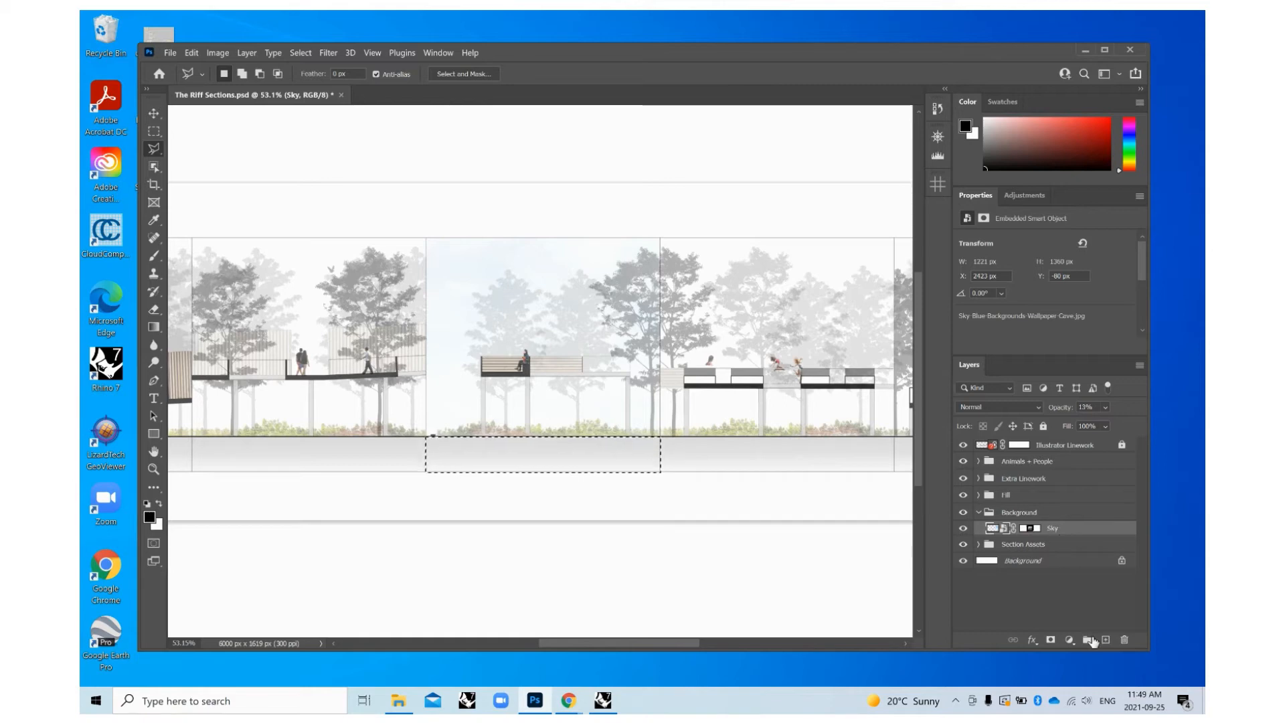
{"action": "left_click", "coordinate": [1106, 639]}
{"action": "right_click", "coordinate": [520, 450]}
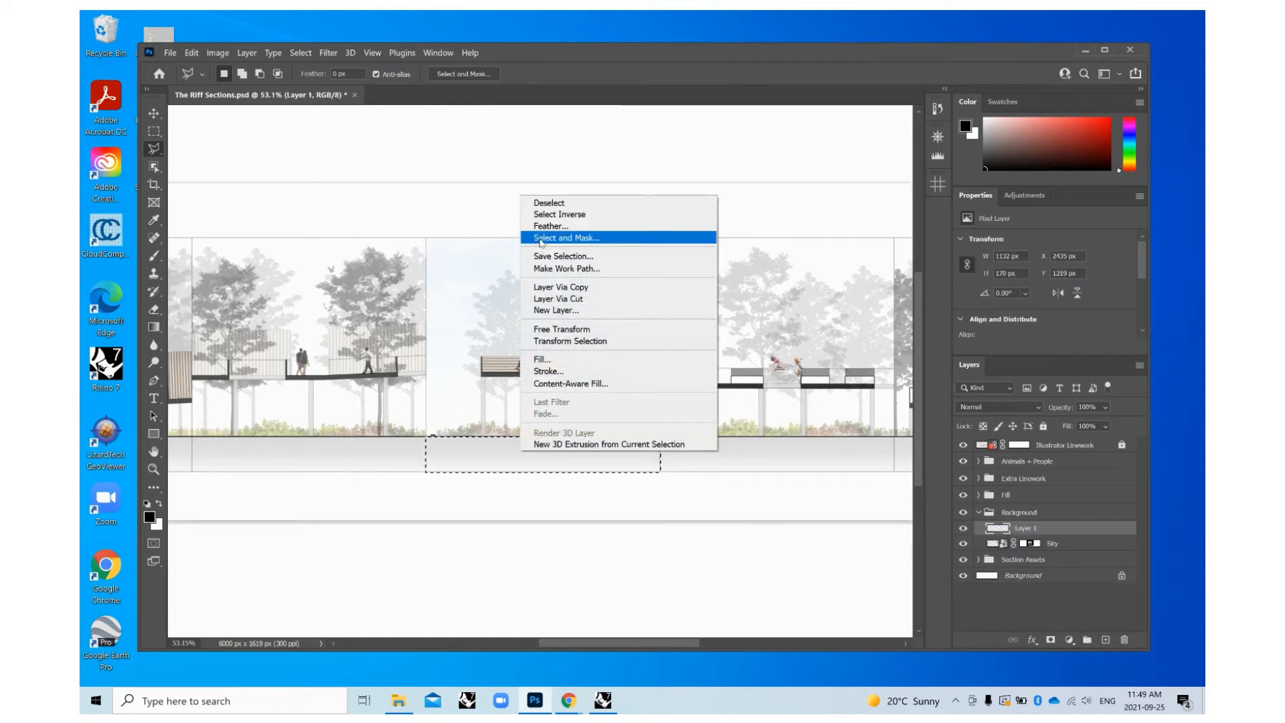
{"action": "left_click", "coordinate": [542, 359]}
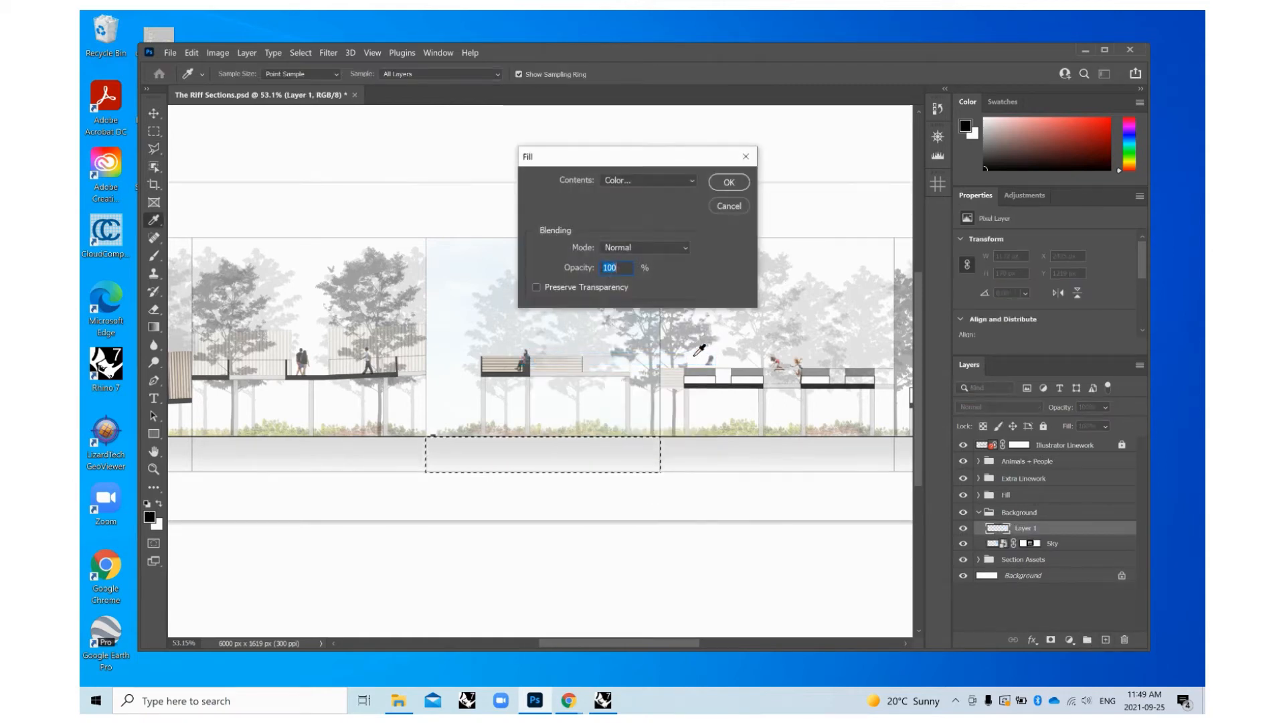
{"action": "left_click", "coordinate": [726, 183]}
{"action": "key", "text": "ctrl+d"}
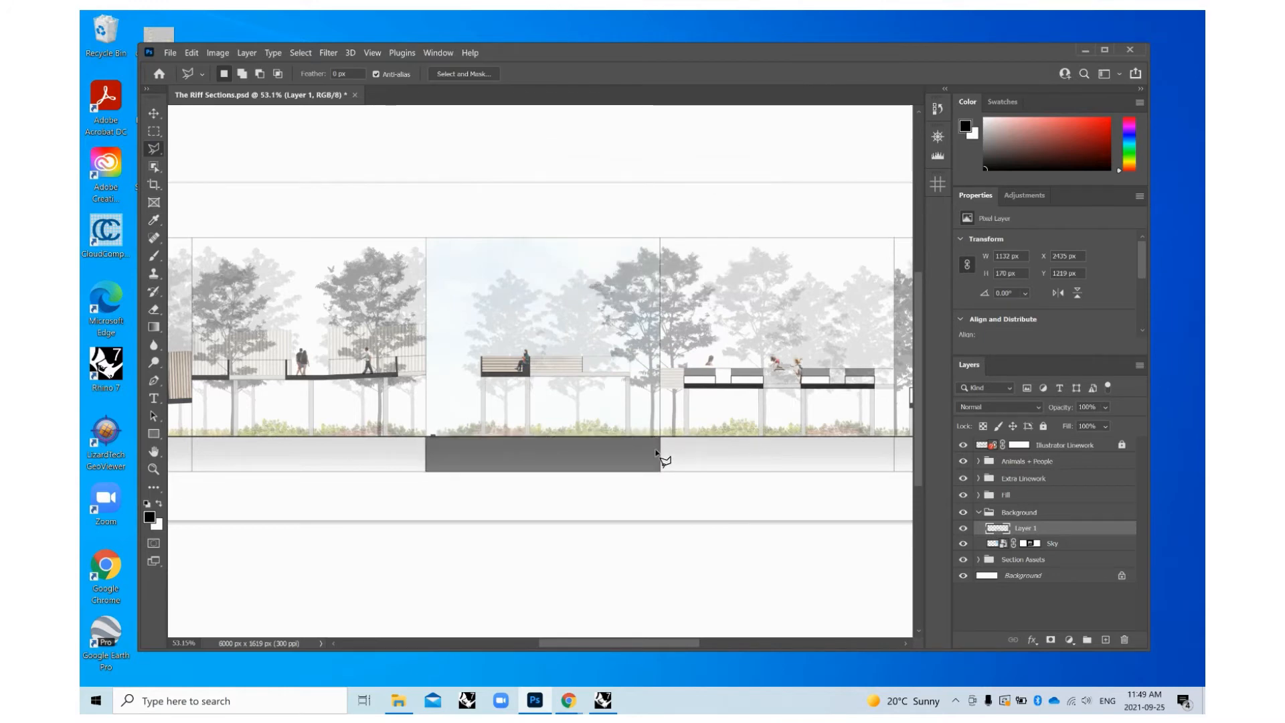
{"action": "key", "text": "e"}
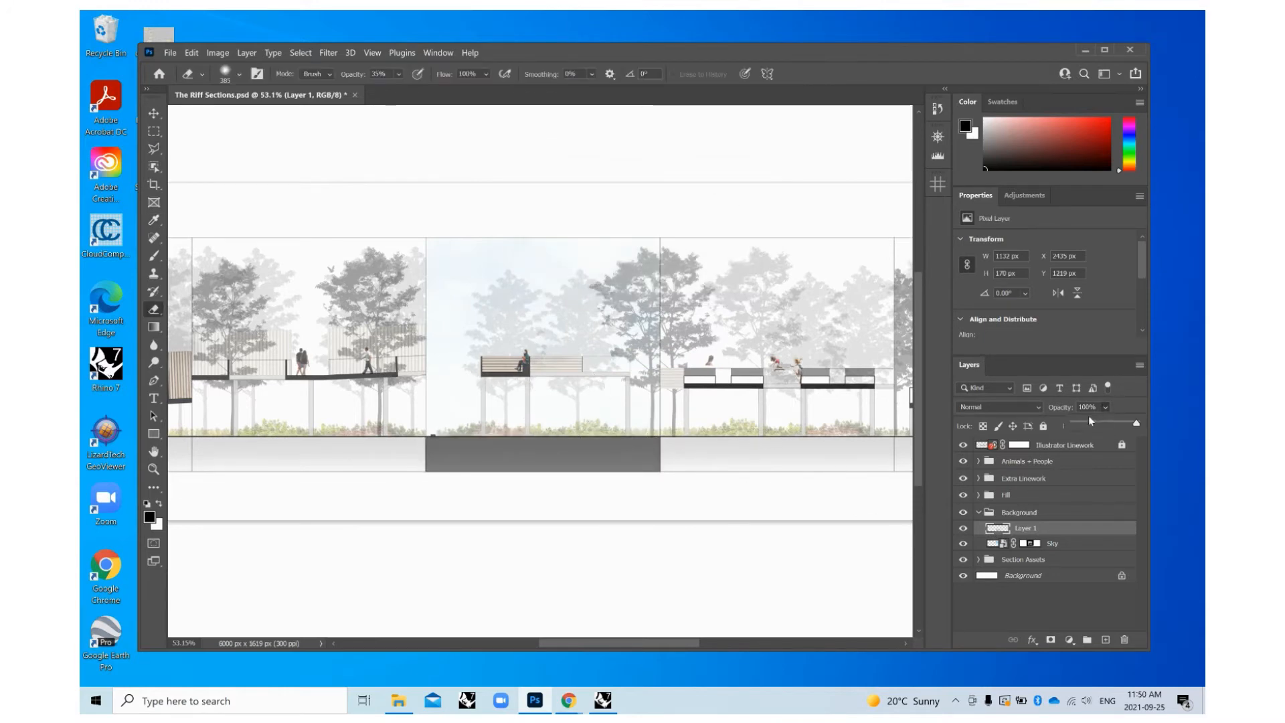
{"action": "left_click", "coordinate": [1092, 422]}
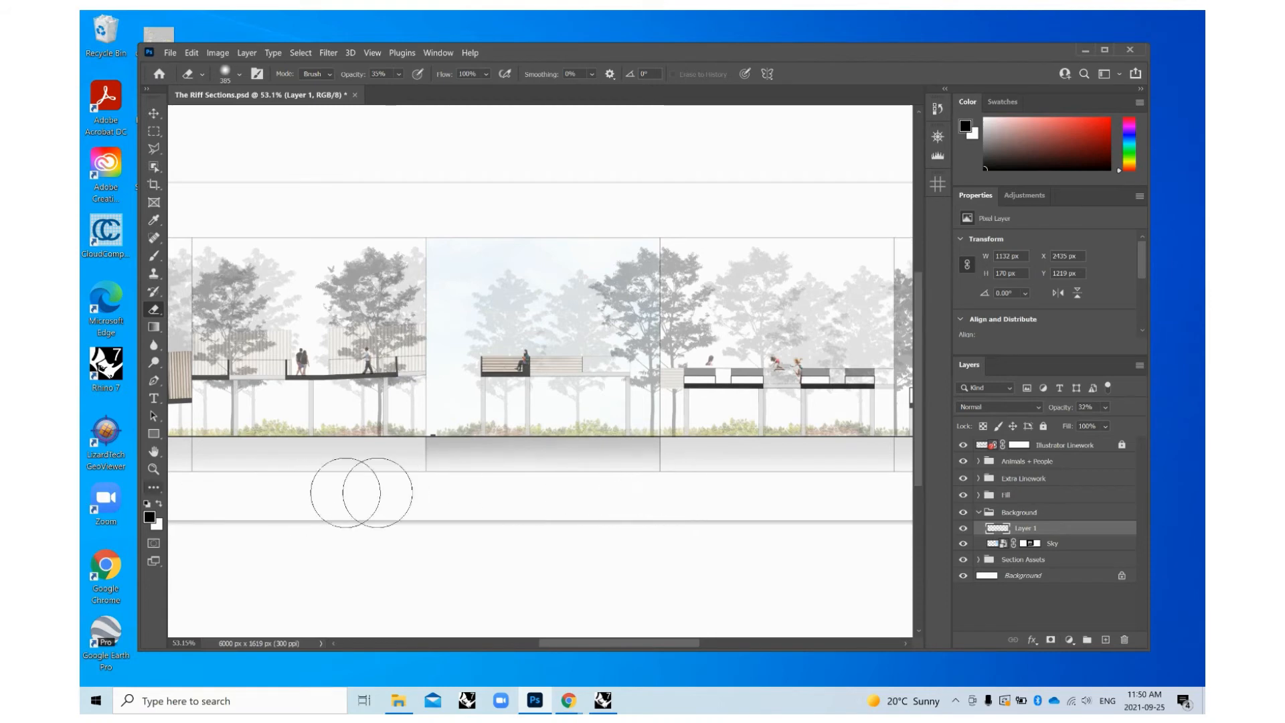
Delete the ground strip's fill layer and the Sky layer from the Background group.
{"action": "key", "text": "v"}
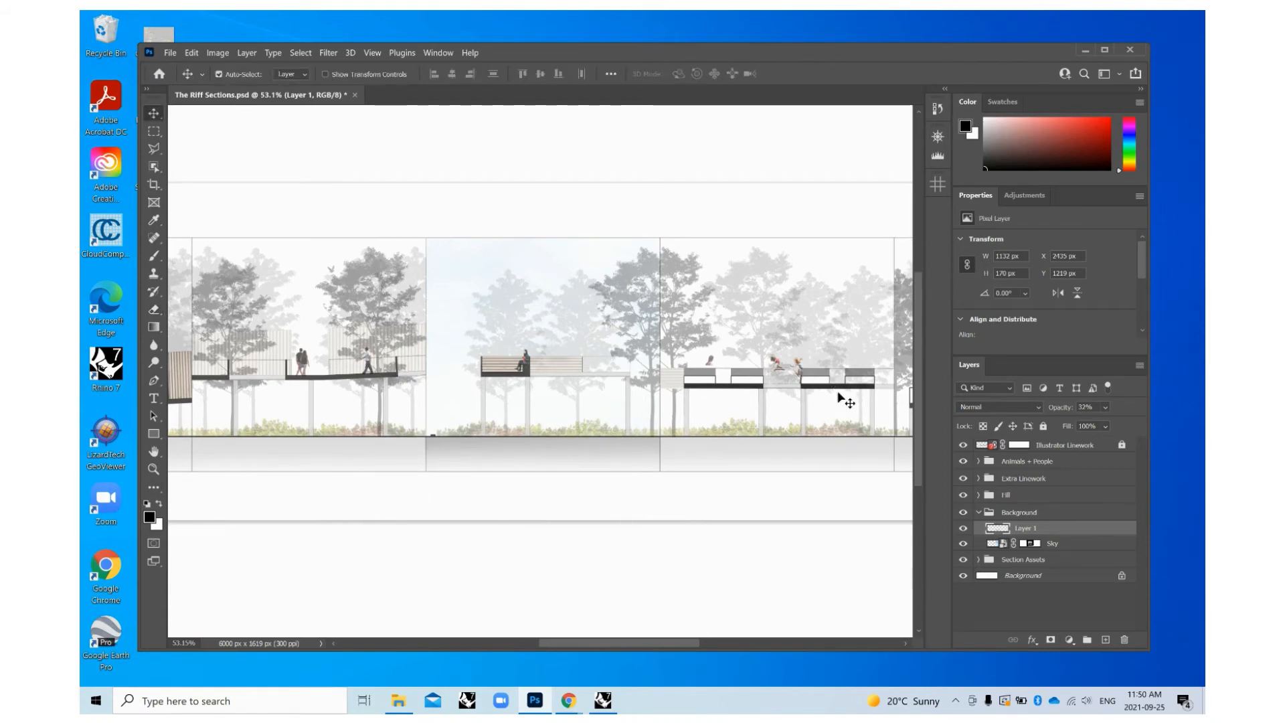
{"action": "key", "text": "Delete"}
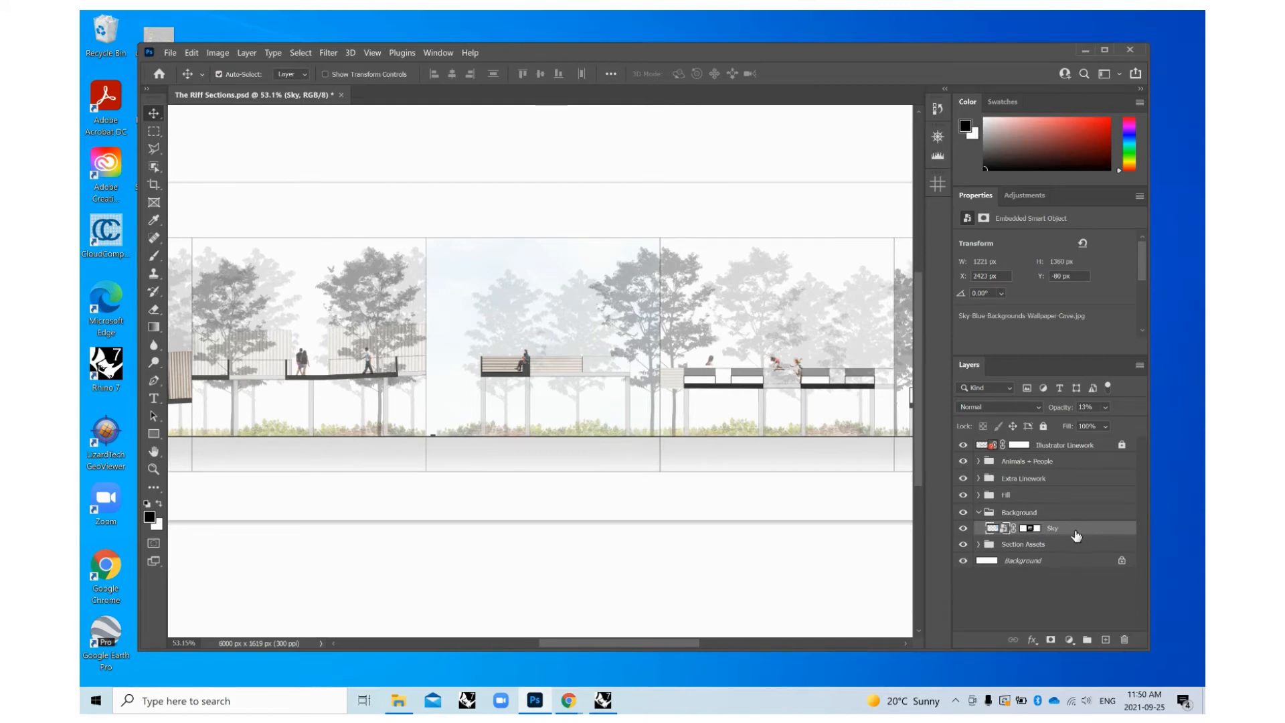
{"action": "key", "text": "Delete"}
Inspect the Animals + People group by toggling the visibility of its AA and BB people subgroups, and collapse it again.
{"action": "scroll", "coordinate": [696, 400], "scroll_direction": "down", "scroll_amount": 4}
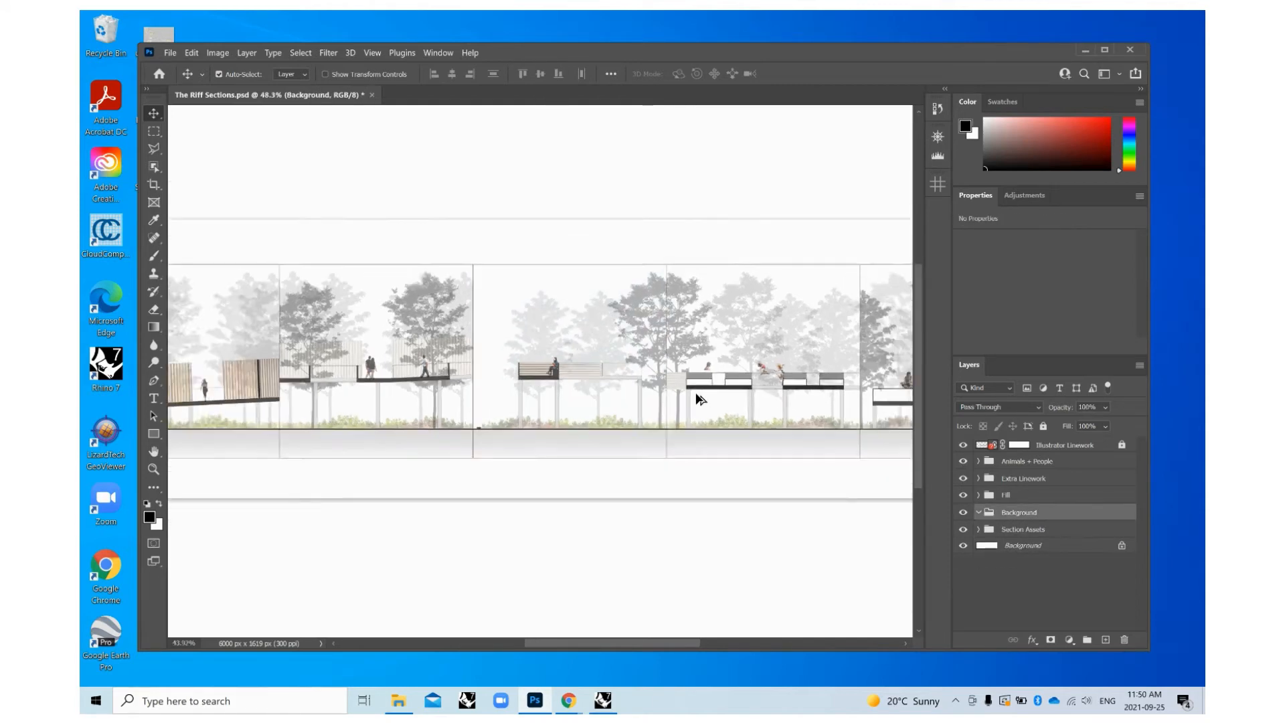
{"action": "scroll", "coordinate": [710, 359], "scroll_direction": "up", "scroll_amount": 2}
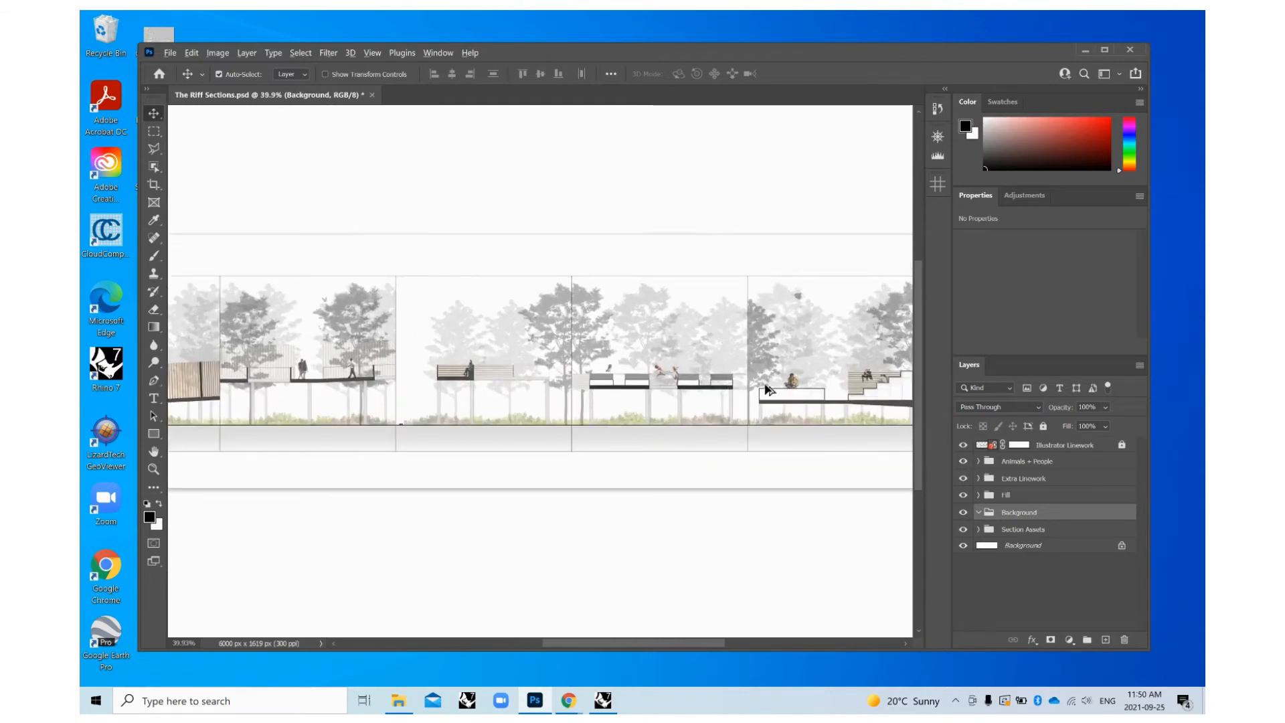
{"action": "scroll", "coordinate": [336, 433], "scroll_direction": "down", "scroll_amount": 1}
{"action": "scroll", "coordinate": [335, 433], "scroll_direction": "up", "scroll_amount": 2}
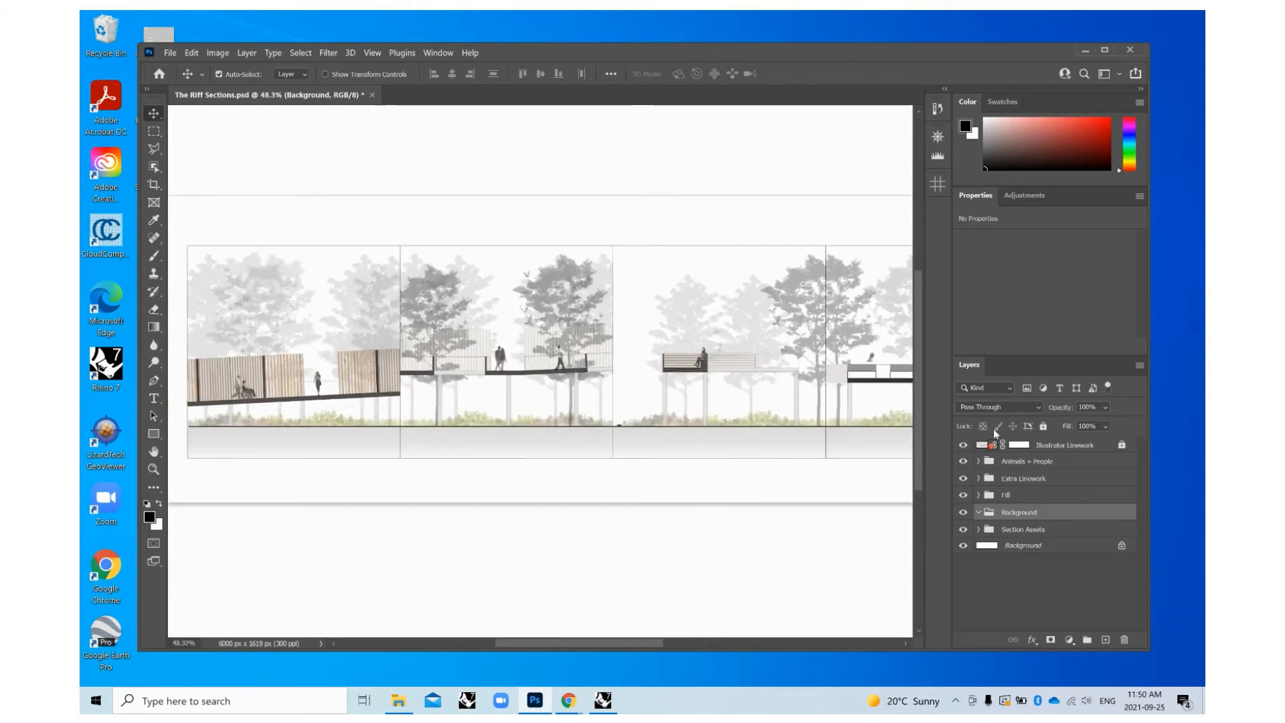
{"action": "left_click", "coordinate": [979, 462]}
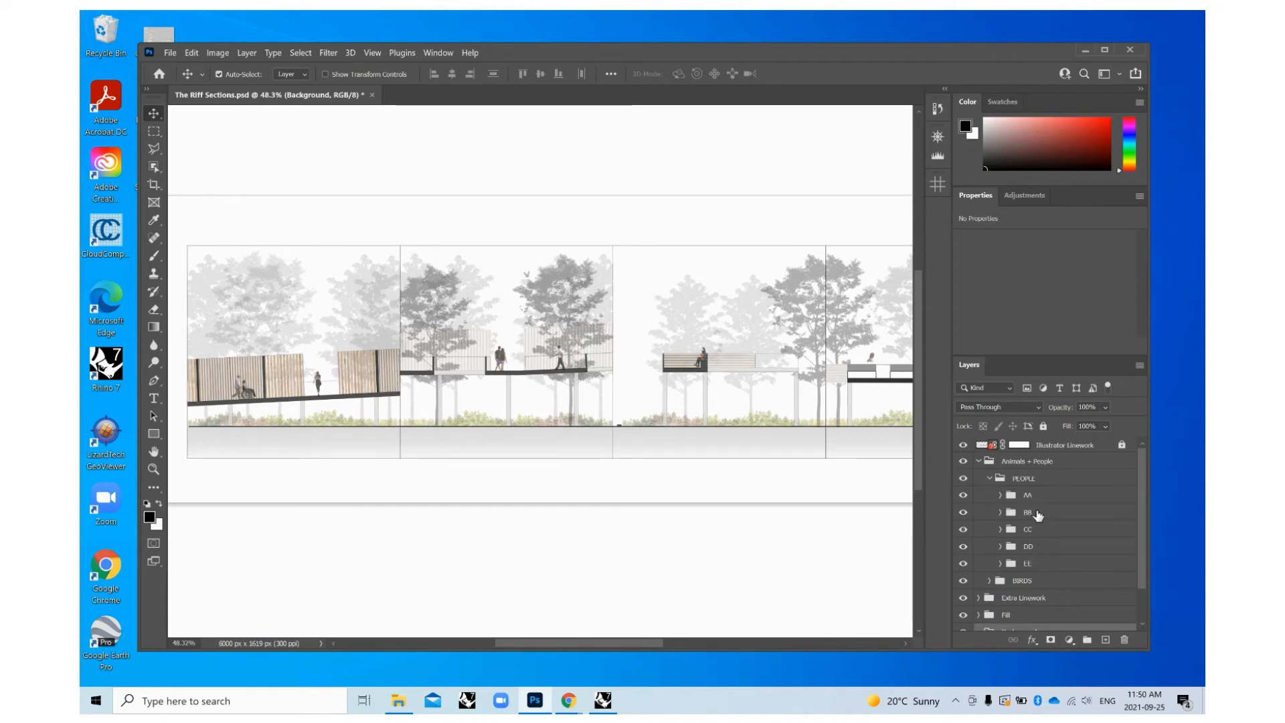
{"action": "left_click", "coordinate": [963, 495]}
{"action": "left_click", "coordinate": [963, 495]}
{"action": "left_click", "coordinate": [963, 512]}
{"action": "left_click", "coordinate": [963, 511]}
{"action": "left_click", "coordinate": [979, 461]}
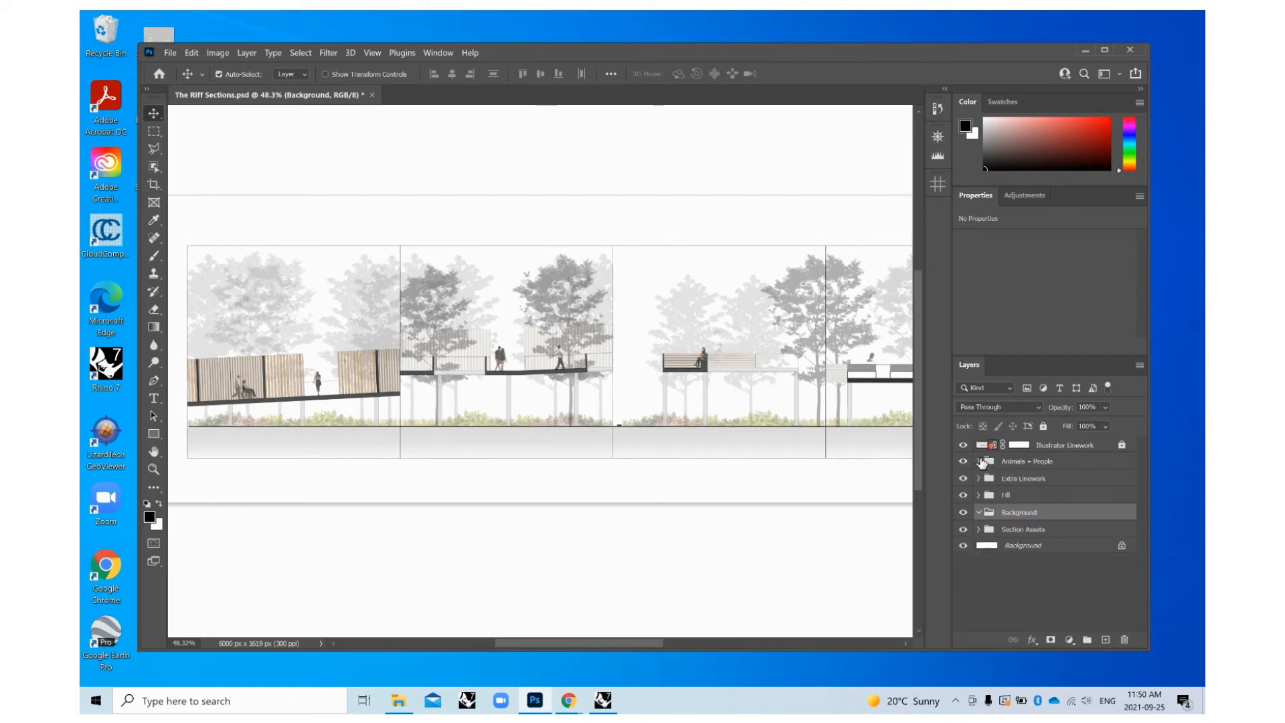
Examine the Extra Linework group's CC subgroup against the bench section, and collapse the group again.
{"action": "left_click", "coordinate": [979, 478]}
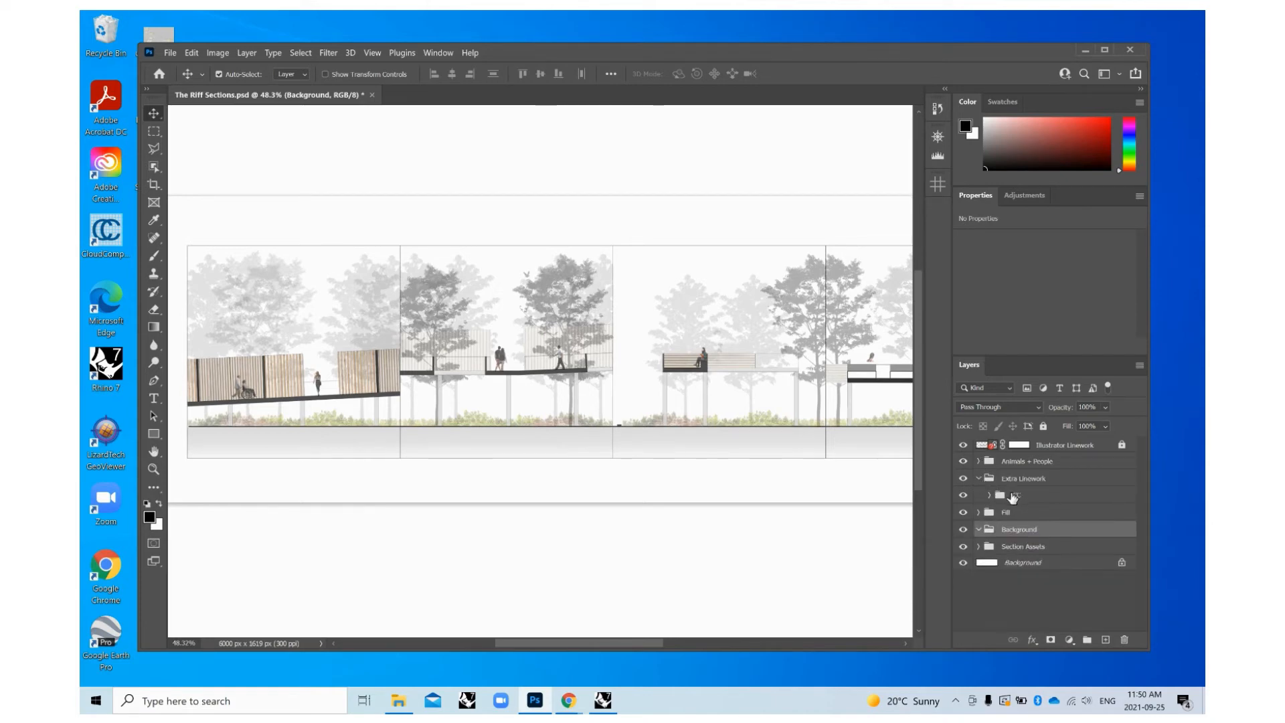
{"action": "scroll", "coordinate": [499, 403], "scroll_direction": "down", "scroll_amount": 2}
{"action": "scroll", "coordinate": [706, 360], "scroll_direction": "up", "scroll_amount": 2}
{"action": "scroll", "coordinate": [719, 362], "scroll_direction": "up", "scroll_amount": 2}
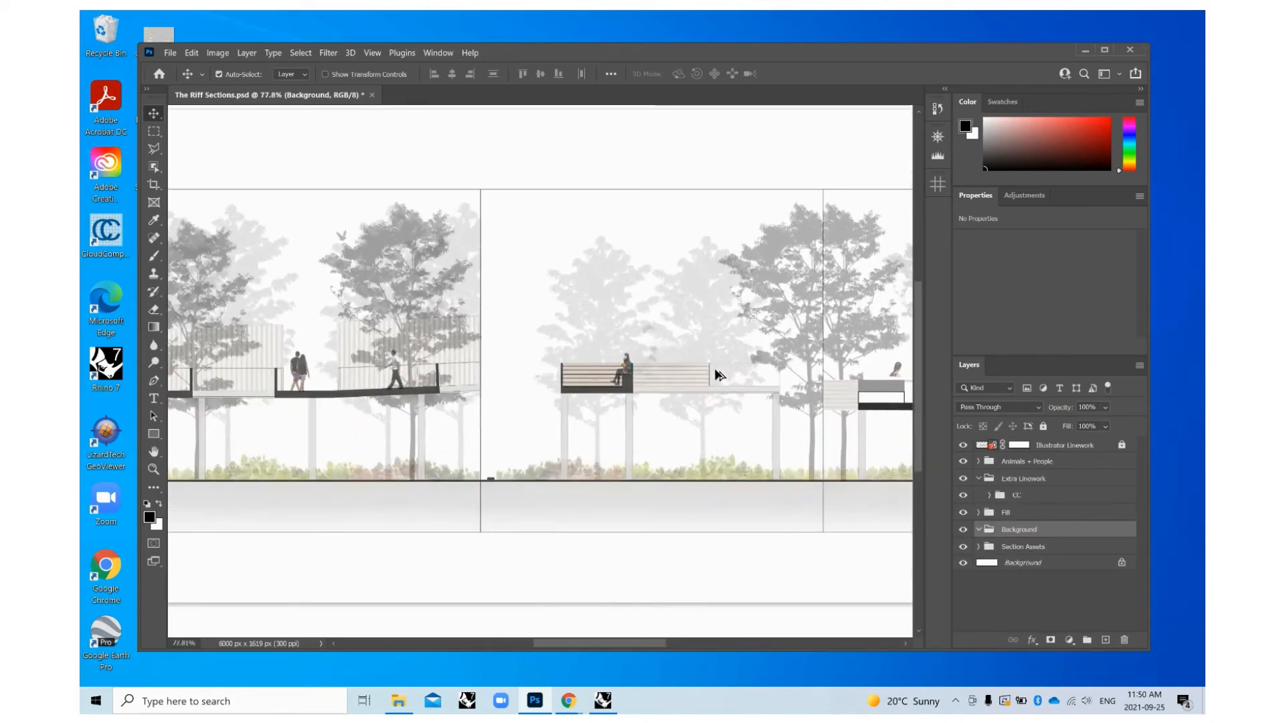
{"action": "scroll", "coordinate": [712, 402], "scroll_direction": "down", "scroll_amount": 1}
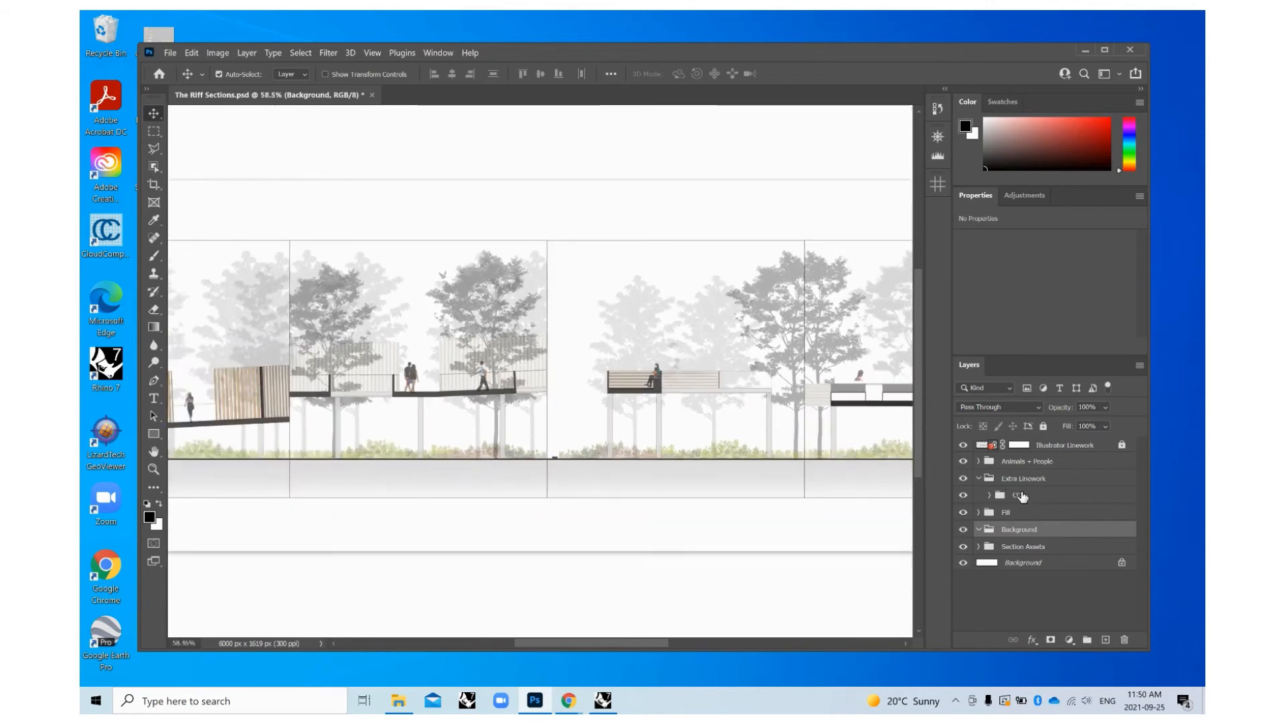
{"action": "left_click", "coordinate": [979, 478]}
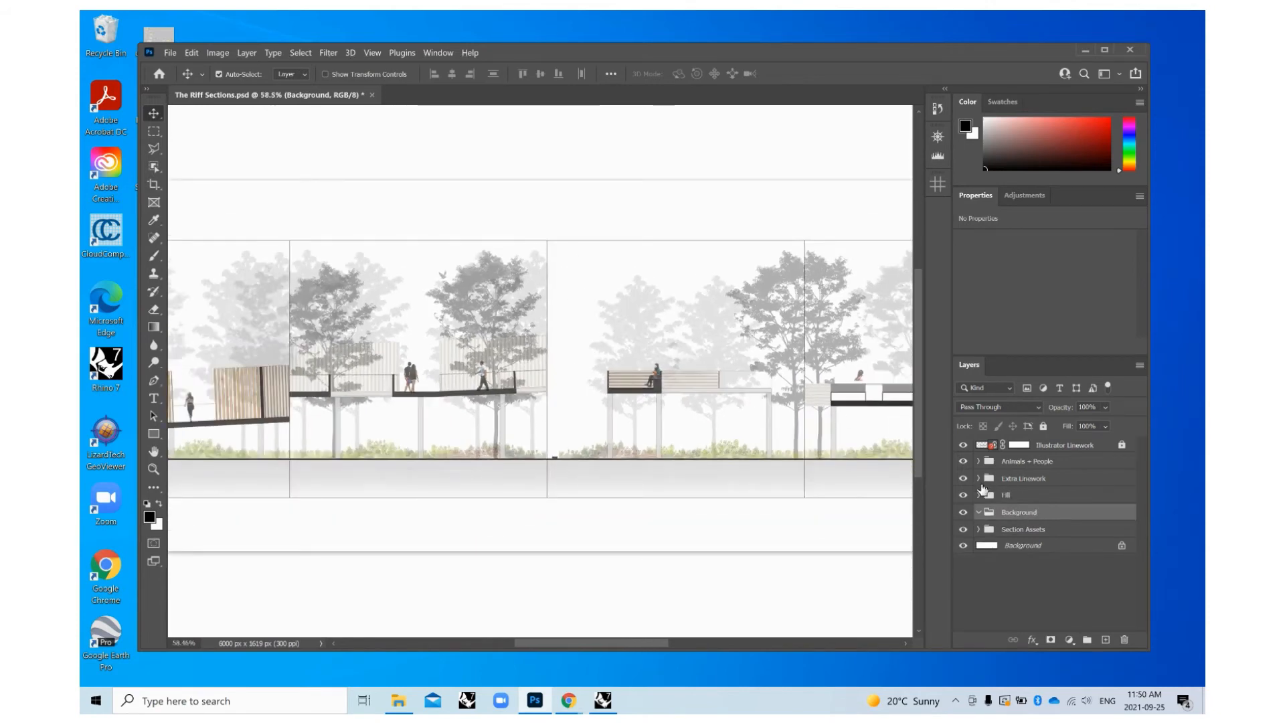
Check what the Faded Ground layer in the Fill group contributes by hiding and showing it again.
{"action": "left_click", "coordinate": [978, 494]}
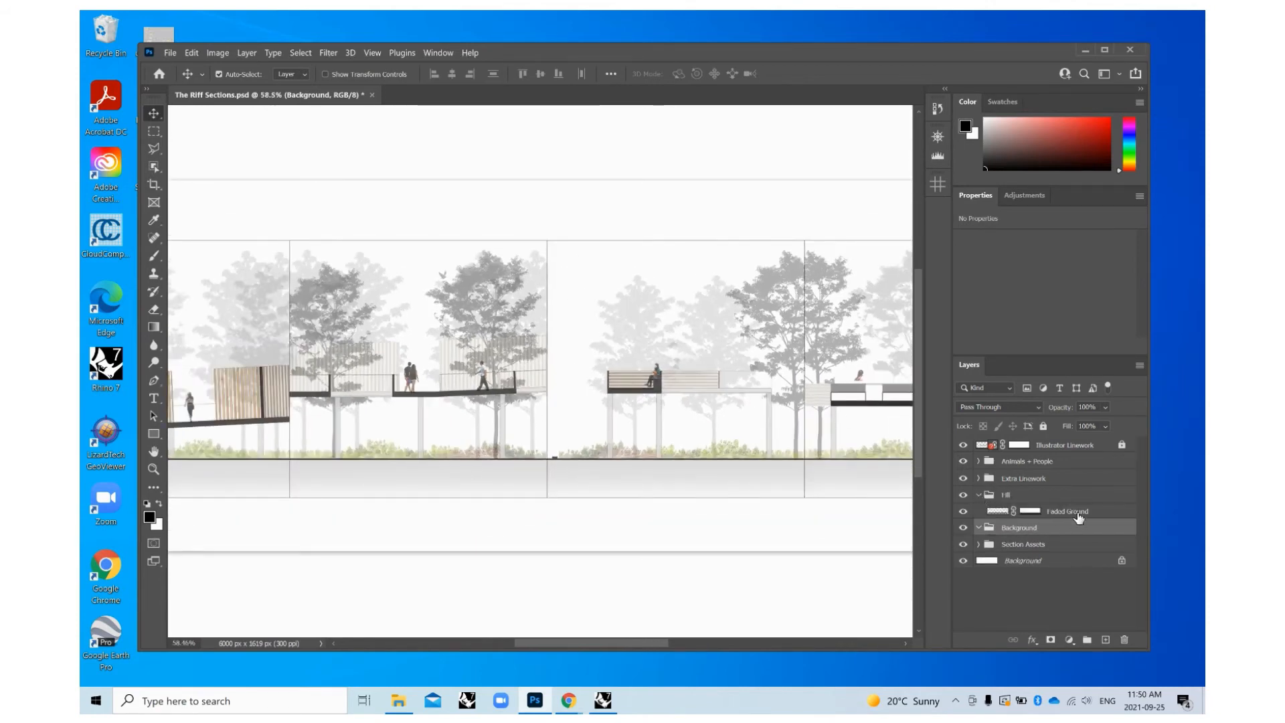
{"action": "left_click", "coordinate": [963, 511]}
{"action": "left_click", "coordinate": [963, 511]}
{"action": "left_click", "coordinate": [979, 494]}
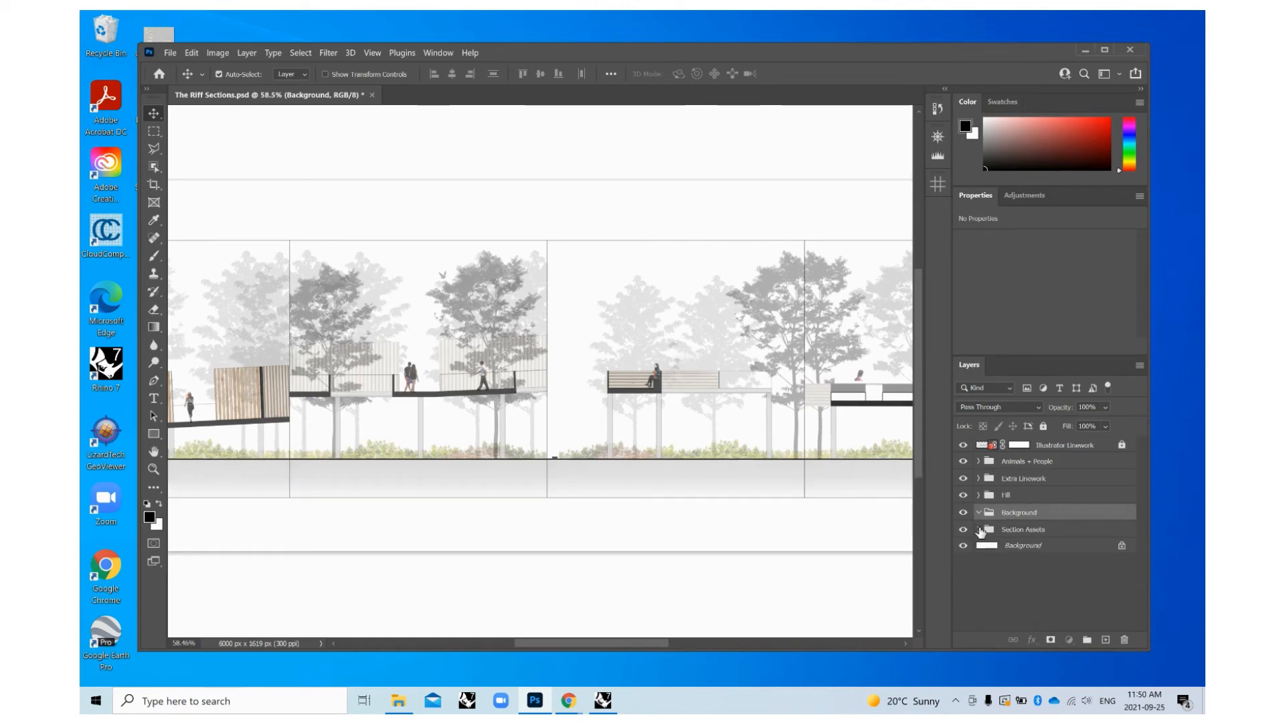
Look through the Section Assets group, collapsing its Wood Slats, Grass and Trees subgroups.
{"action": "left_click", "coordinate": [978, 529]}
{"action": "scroll", "coordinate": [1044, 502], "scroll_direction": "down", "scroll_amount": 3}
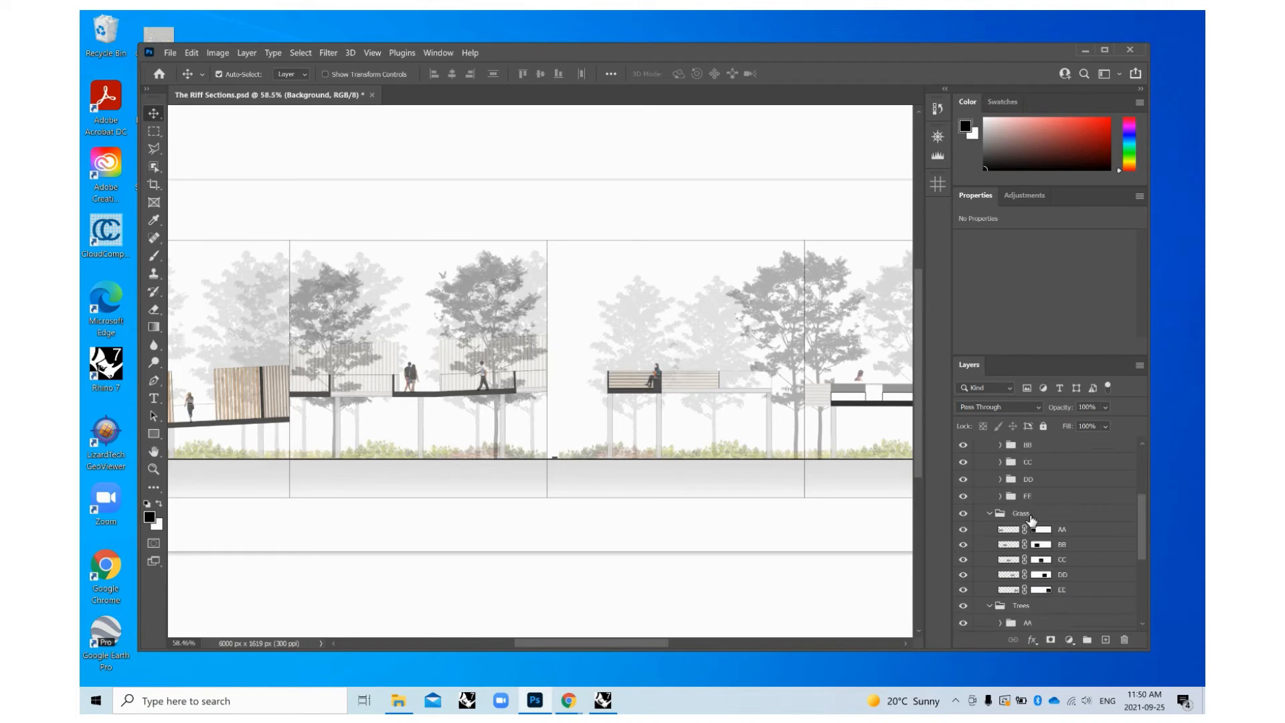
{"action": "left_click", "coordinate": [990, 558]}
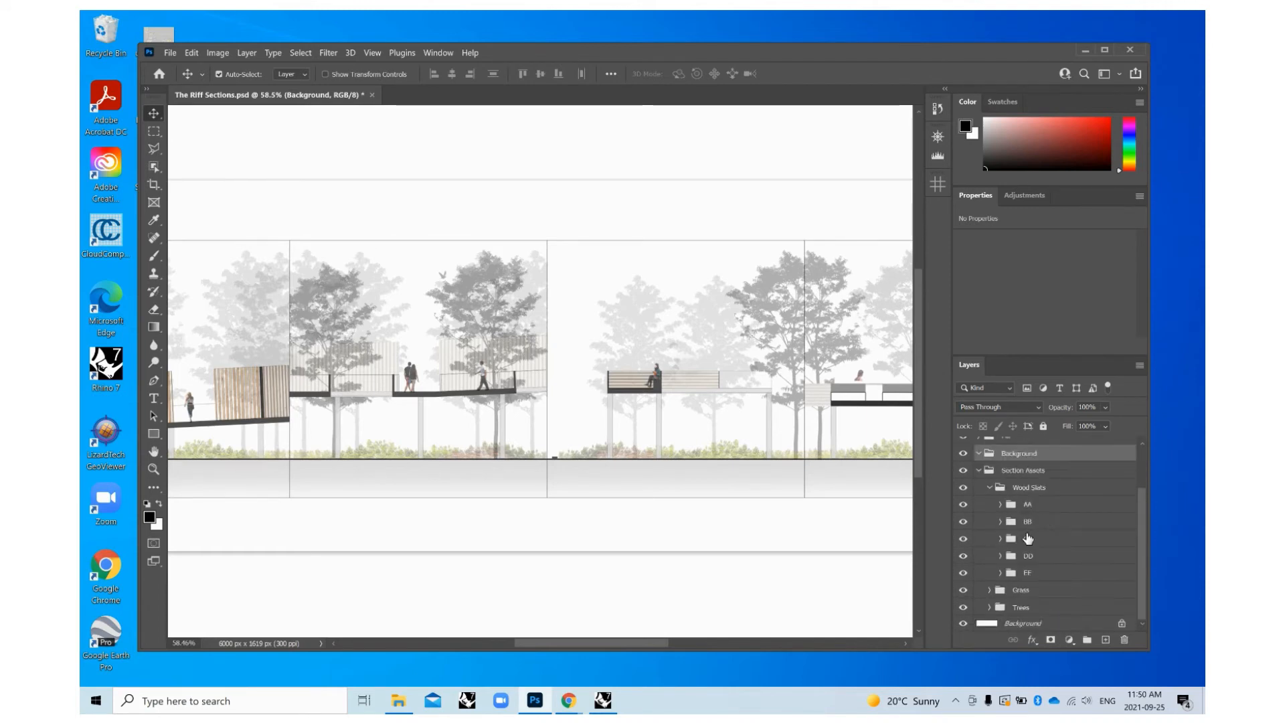
{"action": "left_click", "coordinate": [989, 487]}
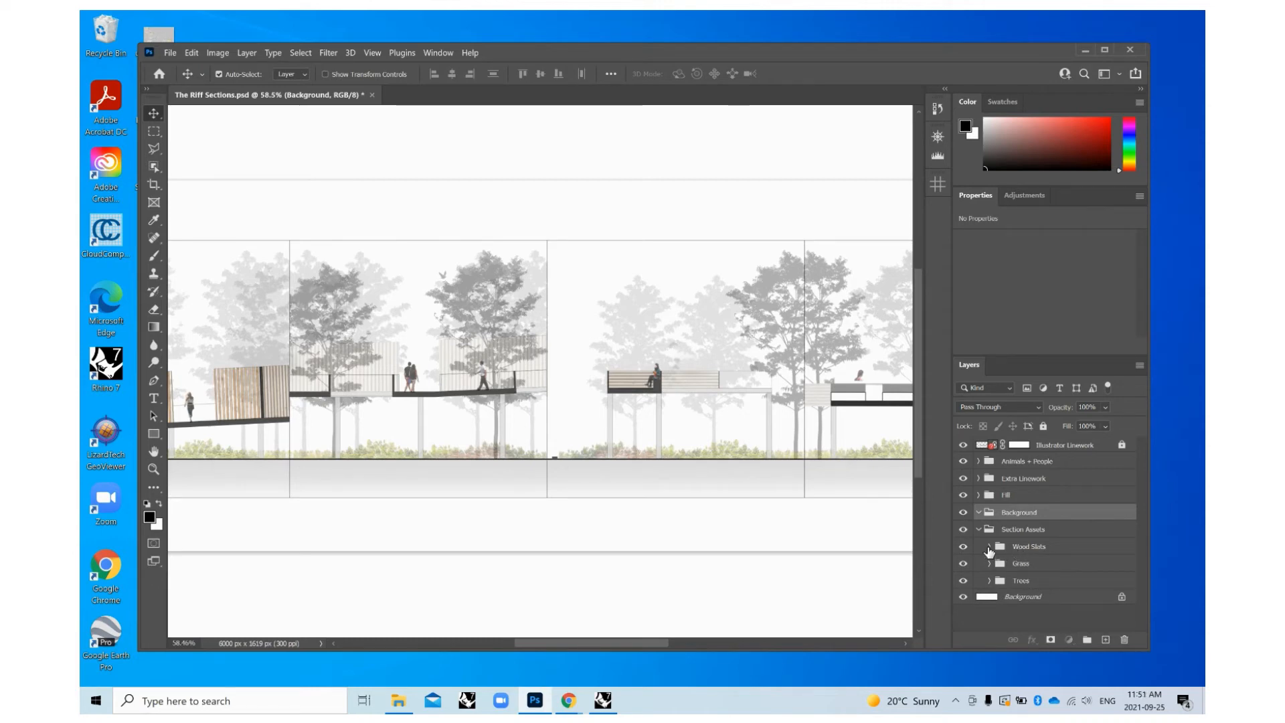
Examine section AA's wood slats up close, hiding and reshowing its three OPEN SLATS layers and the first Closed Slats layer.
{"action": "left_click", "coordinate": [989, 547]}
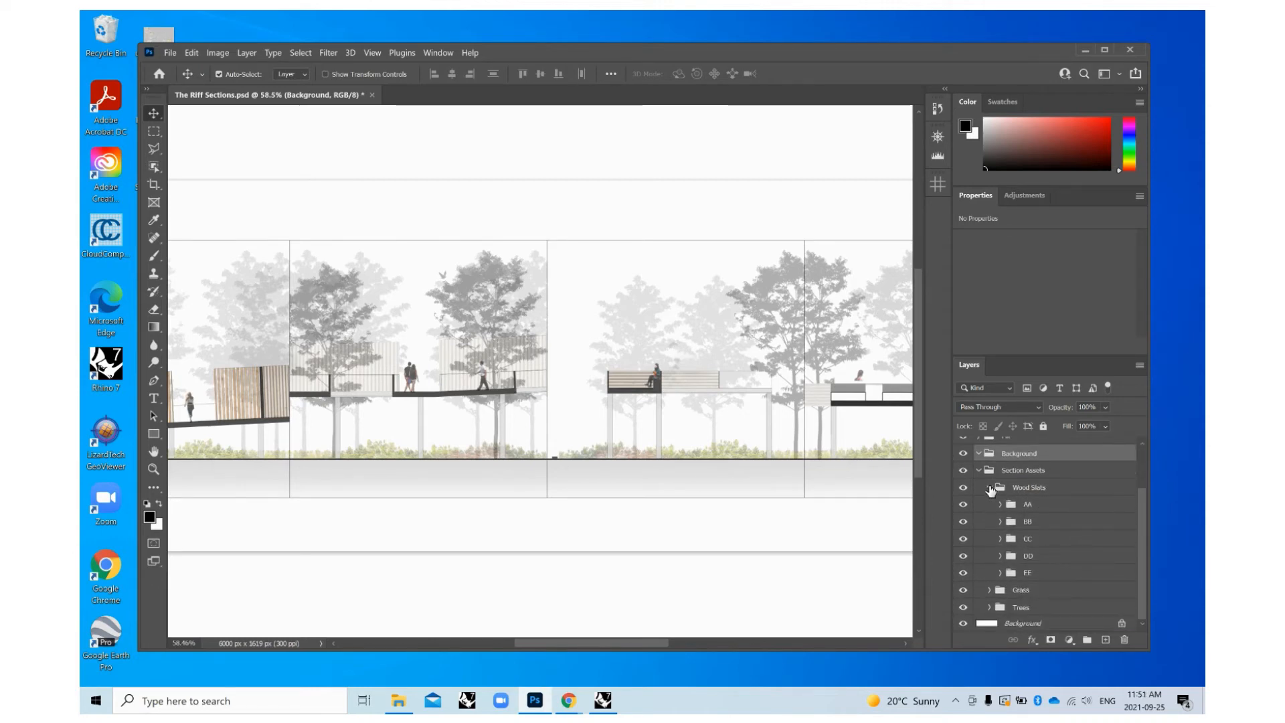
{"action": "left_click", "coordinate": [999, 504]}
{"action": "scroll", "coordinate": [732, 434], "scroll_direction": "down", "scroll_amount": 2}
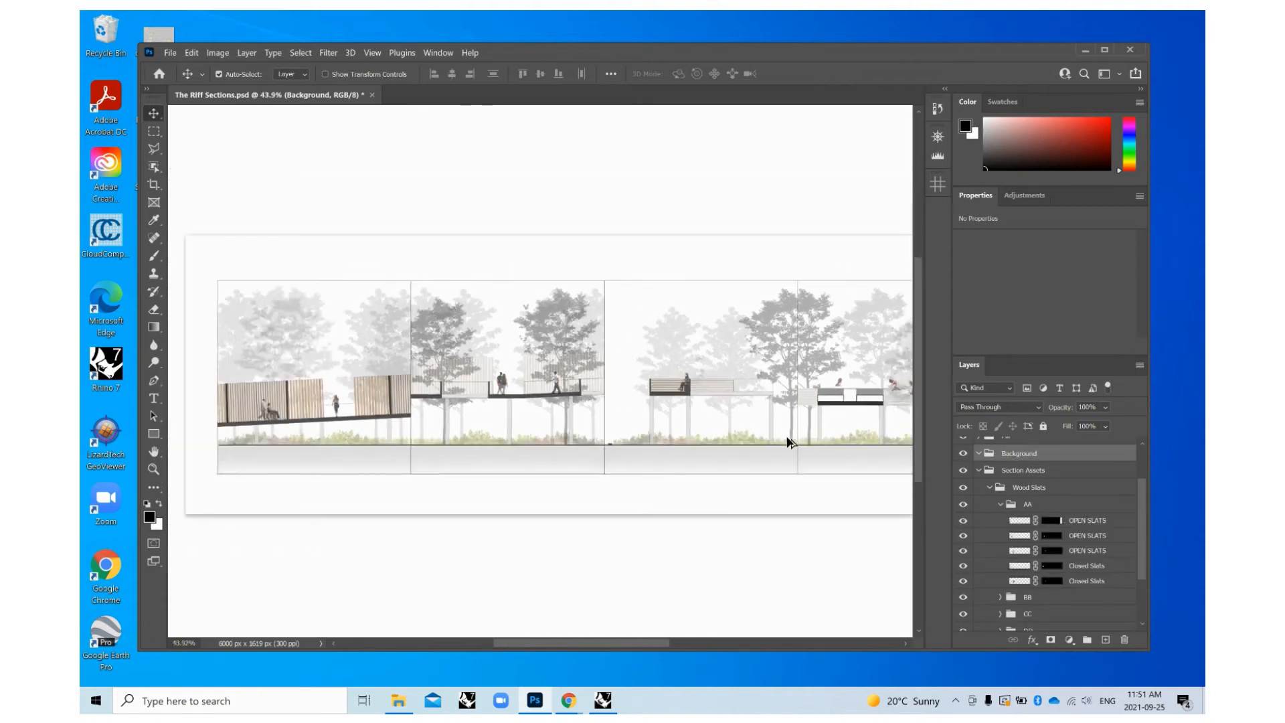
{"action": "scroll", "coordinate": [312, 415], "scroll_direction": "up", "scroll_amount": 6}
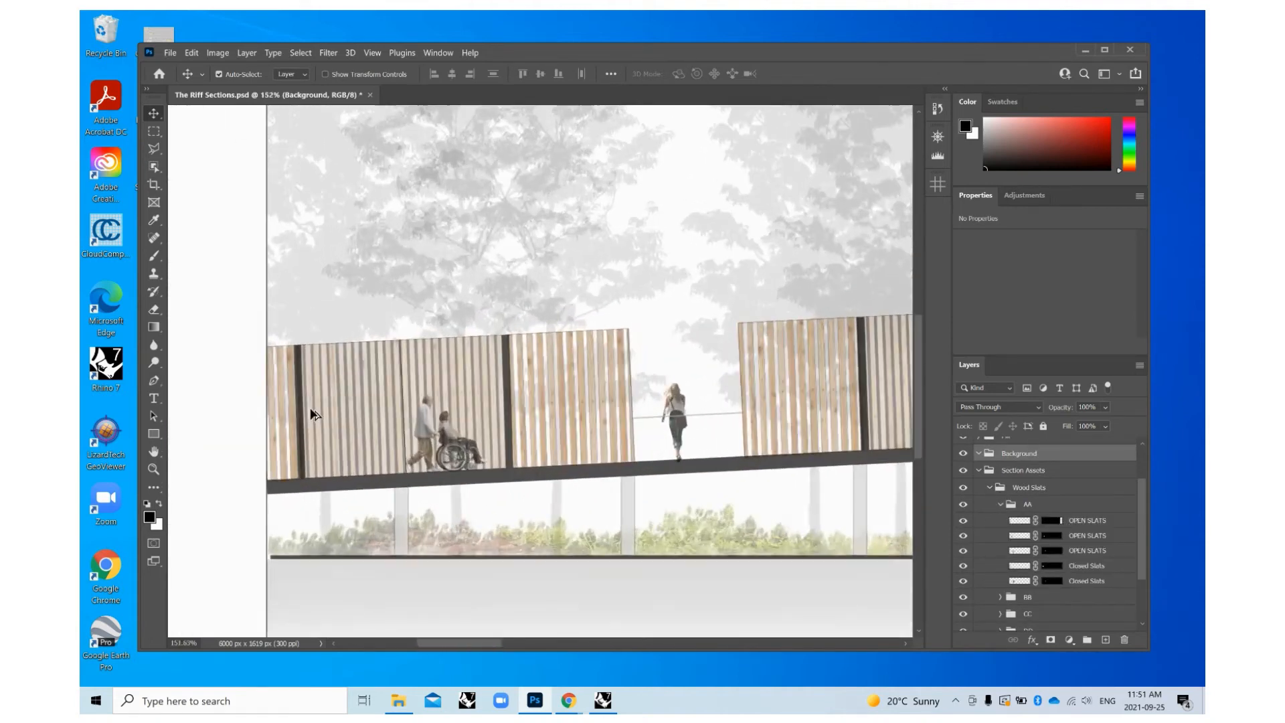
{"action": "scroll", "coordinate": [311, 415], "scroll_direction": "down", "scroll_amount": 1}
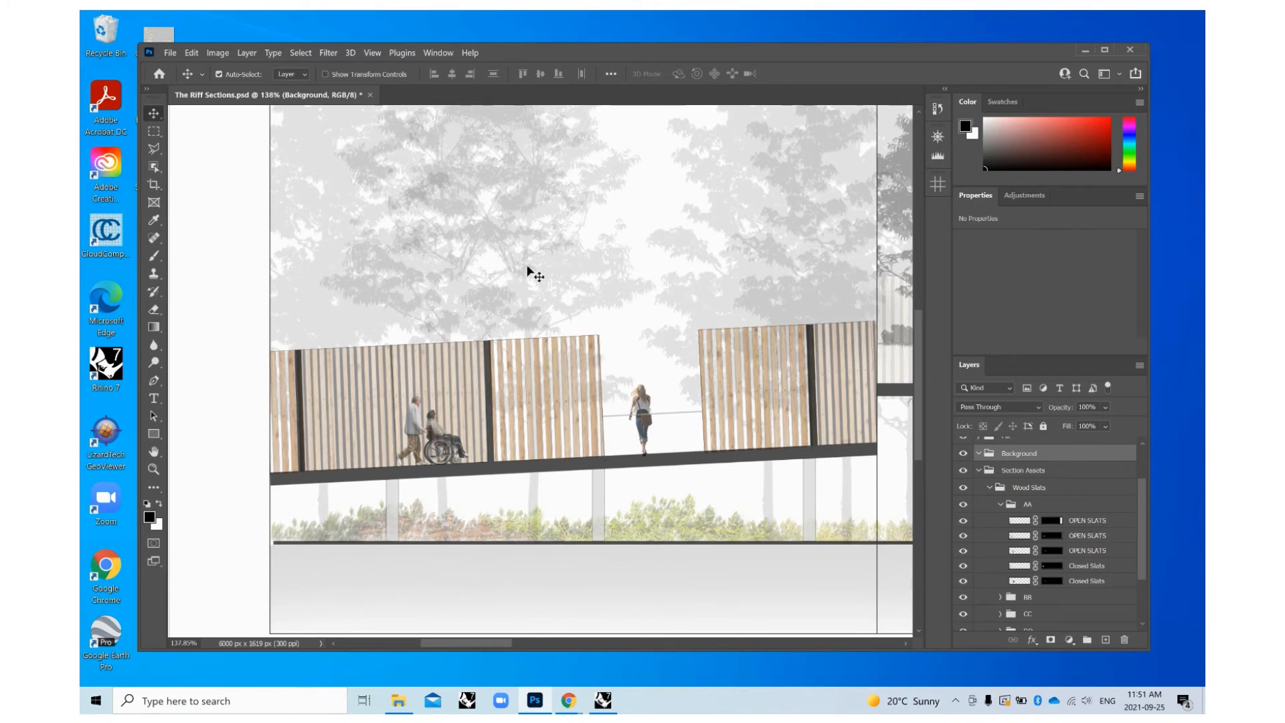
{"action": "left_click", "coordinate": [965, 519]}
{"action": "left_click", "coordinate": [964, 520]}
{"action": "left_click", "coordinate": [964, 535]}
{"action": "left_click", "coordinate": [964, 537]}
{"action": "left_click", "coordinate": [964, 550]}
{"action": "left_click", "coordinate": [964, 551]}
{"action": "left_click", "coordinate": [963, 566]}
{"action": "left_click", "coordinate": [963, 566]}
Collapse the Wood Slats group and expand the Grass group to list its section layers.
{"action": "scroll", "coordinate": [404, 354], "scroll_direction": "down", "scroll_amount": 4}
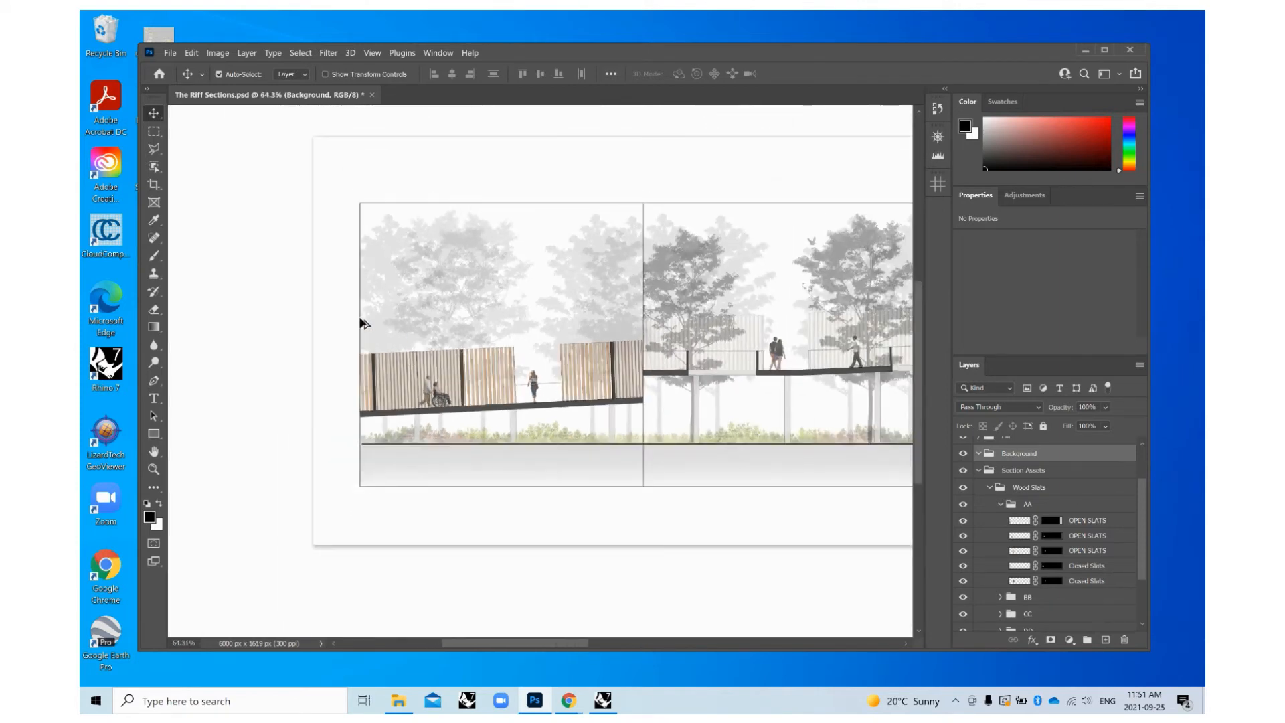
{"action": "scroll", "coordinate": [355, 320], "scroll_direction": "down", "scroll_amount": 3}
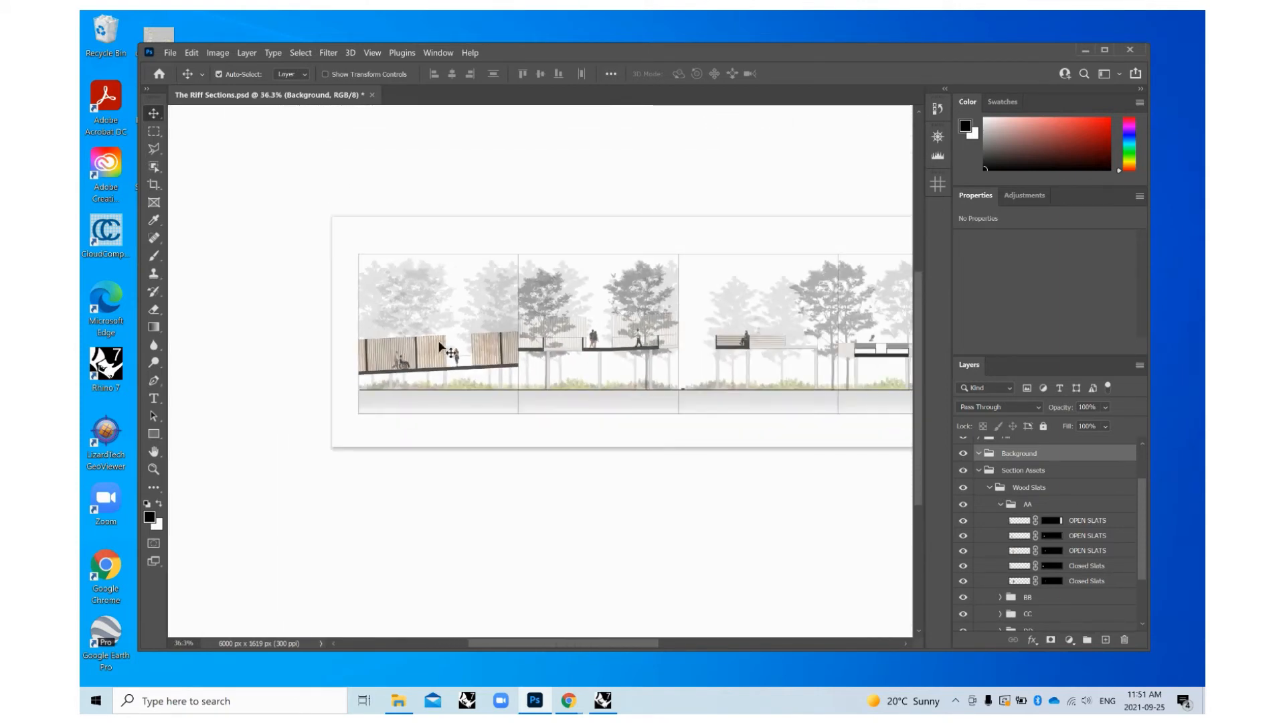
{"action": "left_click", "coordinate": [995, 509]}
{"action": "left_click", "coordinate": [990, 489]}
{"action": "left_click", "coordinate": [989, 489]}
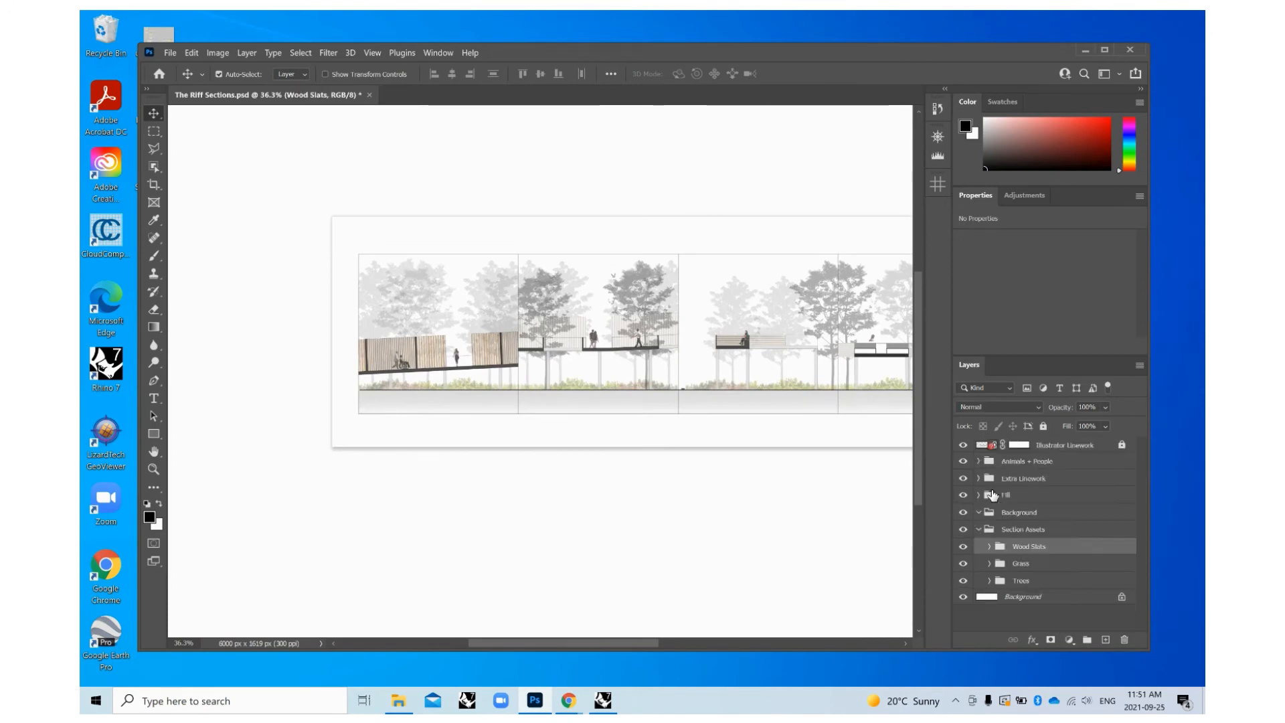
{"action": "left_click", "coordinate": [989, 563]}
Examine the grass and trees across the section panels, from the whole drawing to close-ups around the bench.
{"action": "scroll", "coordinate": [799, 392], "scroll_direction": "up", "scroll_amount": 5}
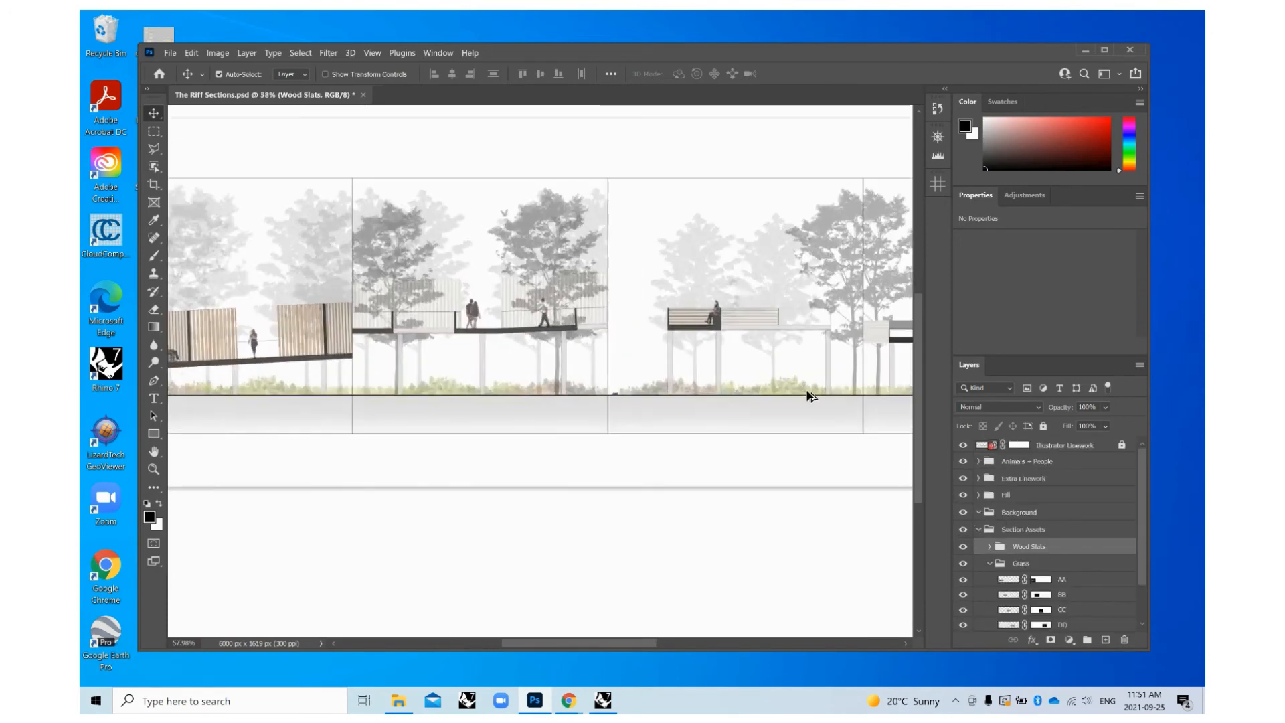
{"action": "scroll", "coordinate": [503, 486], "scroll_direction": "down", "scroll_amount": 1}
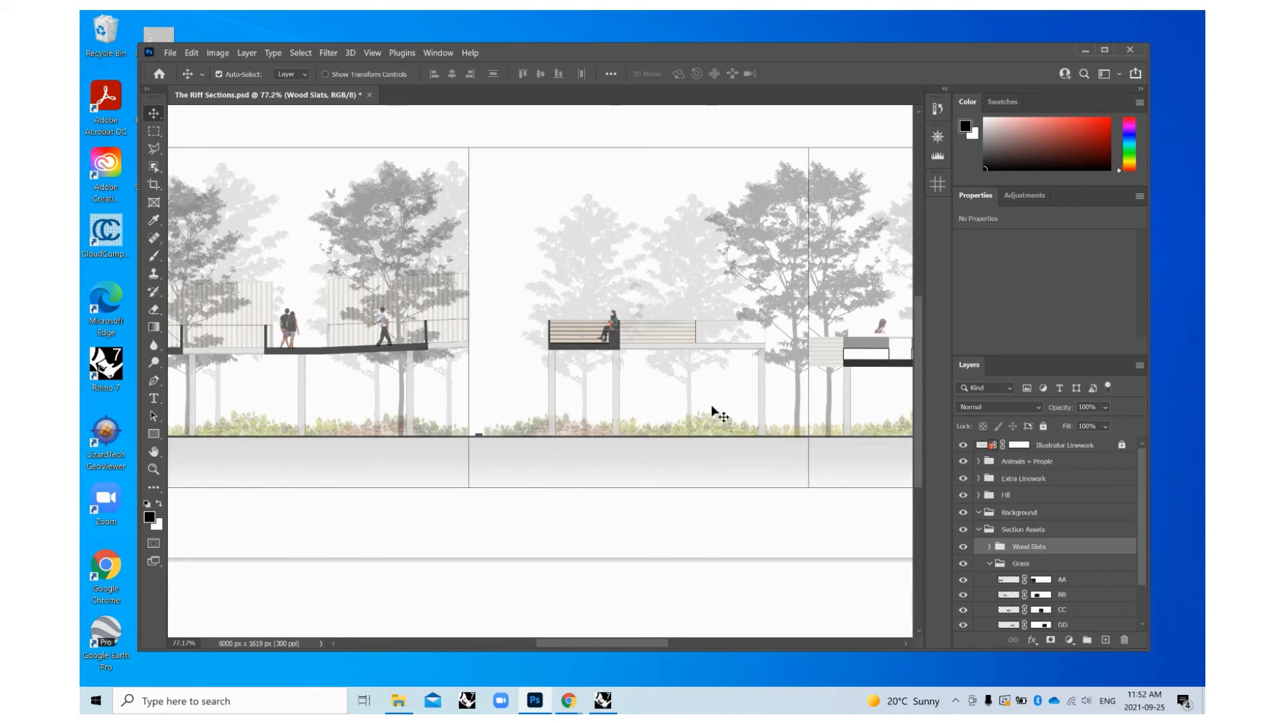
{"action": "left_click_drag", "start_coordinate": [660, 410], "coordinate": [503, 334]}
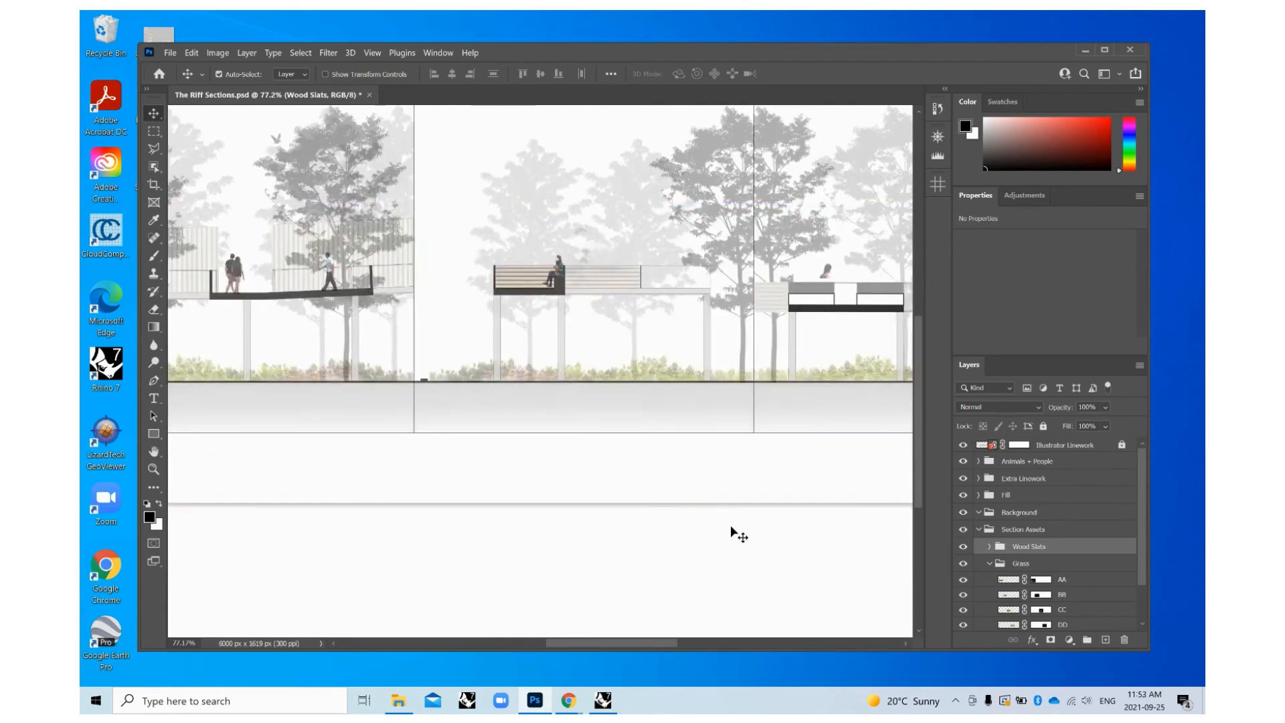
{"action": "left_click", "coordinate": [729, 525]}
{"action": "scroll", "coordinate": [555, 452], "scroll_direction": "down", "scroll_amount": 5}
{"action": "scroll", "coordinate": [473, 424], "scroll_direction": "down", "scroll_amount": 3}
{"action": "scroll", "coordinate": [721, 388], "scroll_direction": "down", "scroll_amount": 2}
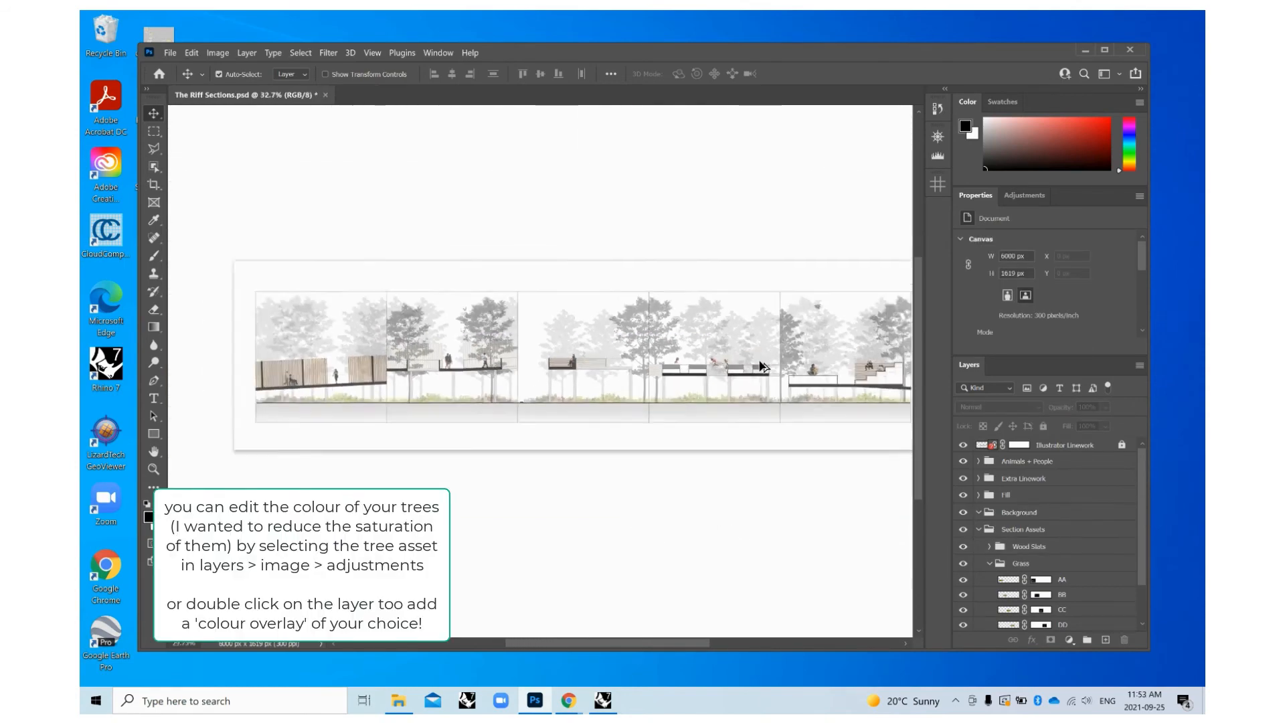
{"action": "scroll", "coordinate": [525, 342], "scroll_direction": "up", "scroll_amount": 9}
{"action": "scroll", "coordinate": [472, 341], "scroll_direction": "down", "scroll_amount": 2}
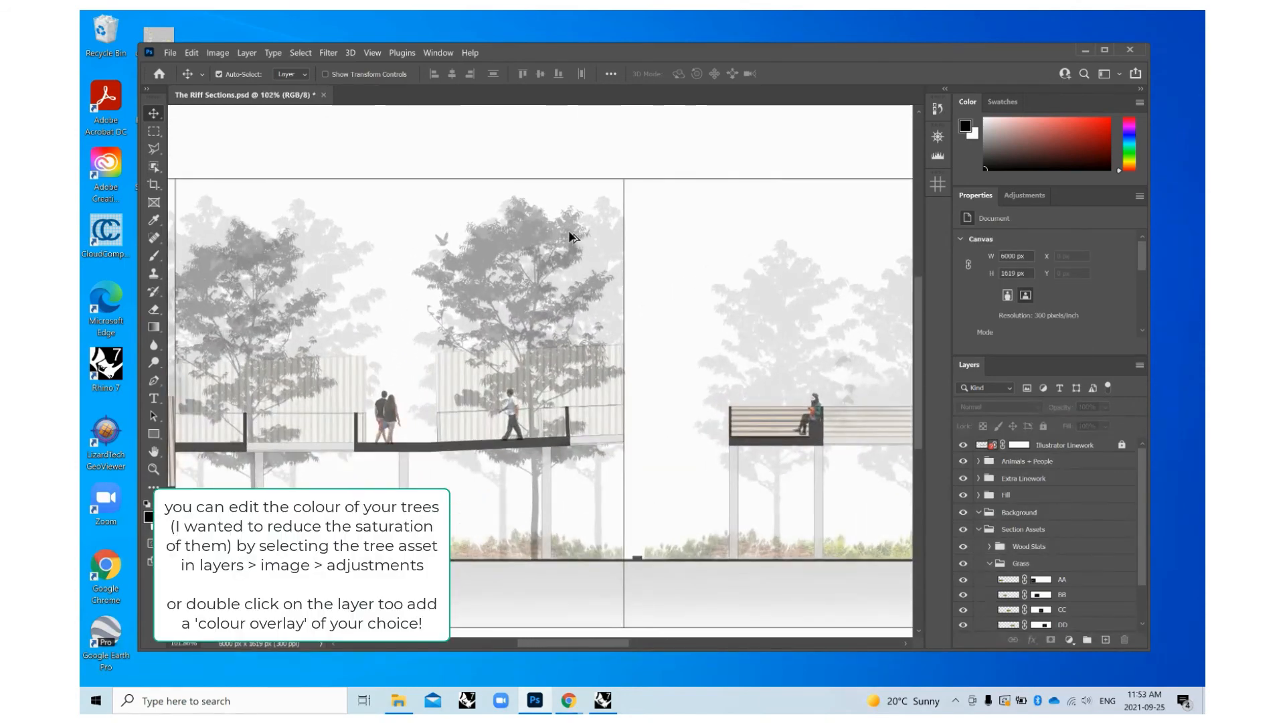
{"action": "scroll", "coordinate": [404, 304], "scroll_direction": "up", "scroll_amount": 2}
{"action": "scroll", "coordinate": [346, 305], "scroll_direction": "up", "scroll_amount": 2}
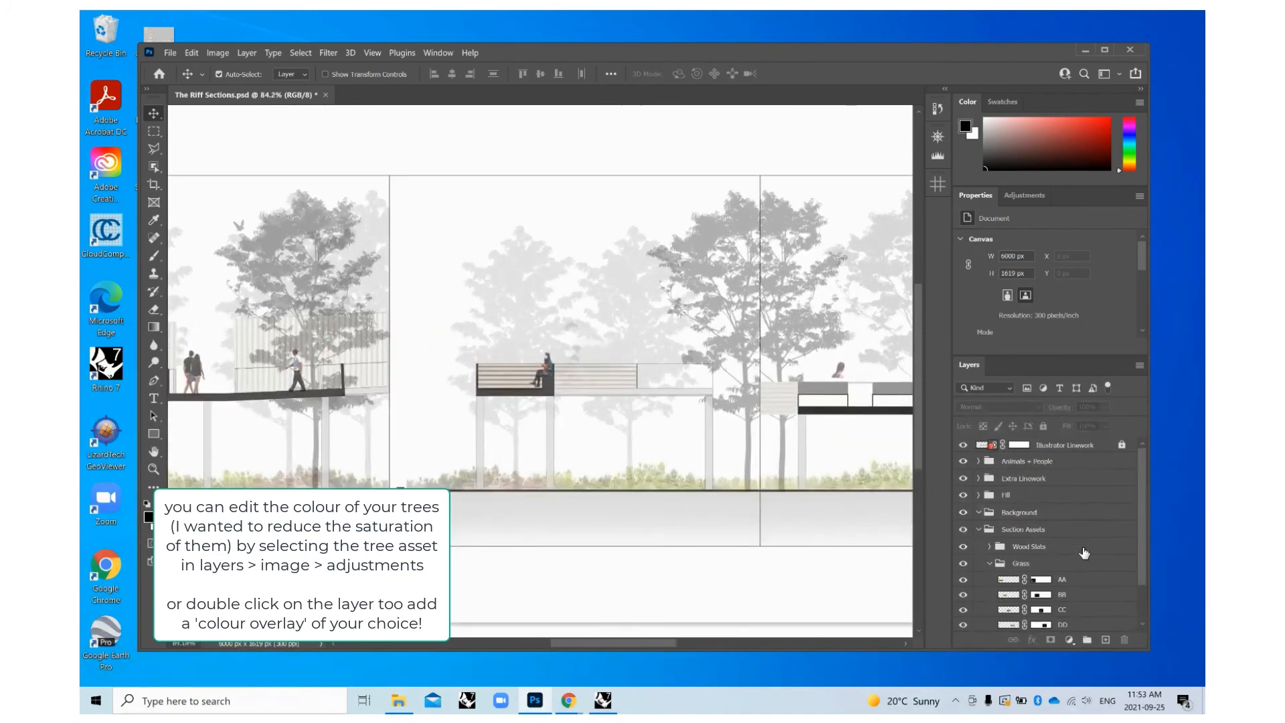
Collapse the Grass group and expand the Trees group and its BB subgroup to list section BB's tree layers.
{"action": "scroll", "coordinate": [991, 550], "scroll_direction": "down", "scroll_amount": 1}
{"action": "left_click", "coordinate": [990, 551]}
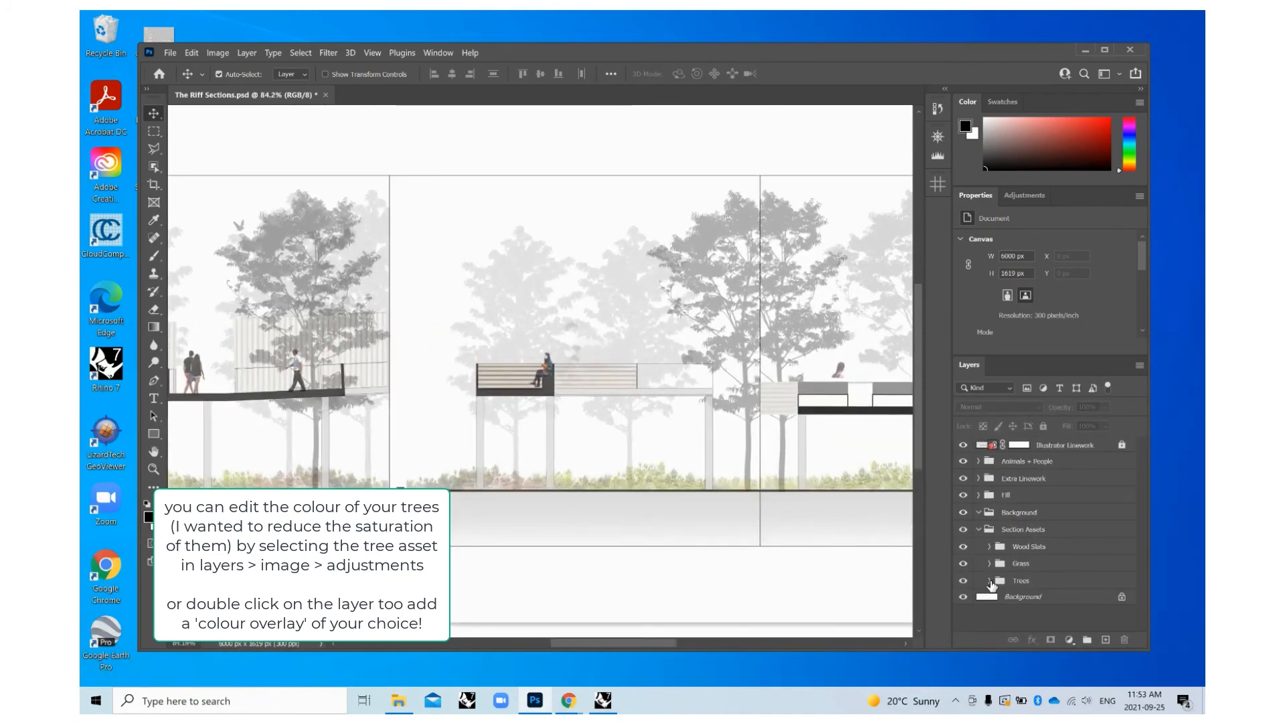
{"action": "scroll", "coordinate": [1024, 569], "scroll_direction": "down", "scroll_amount": 3}
{"action": "left_click", "coordinate": [1003, 556]}
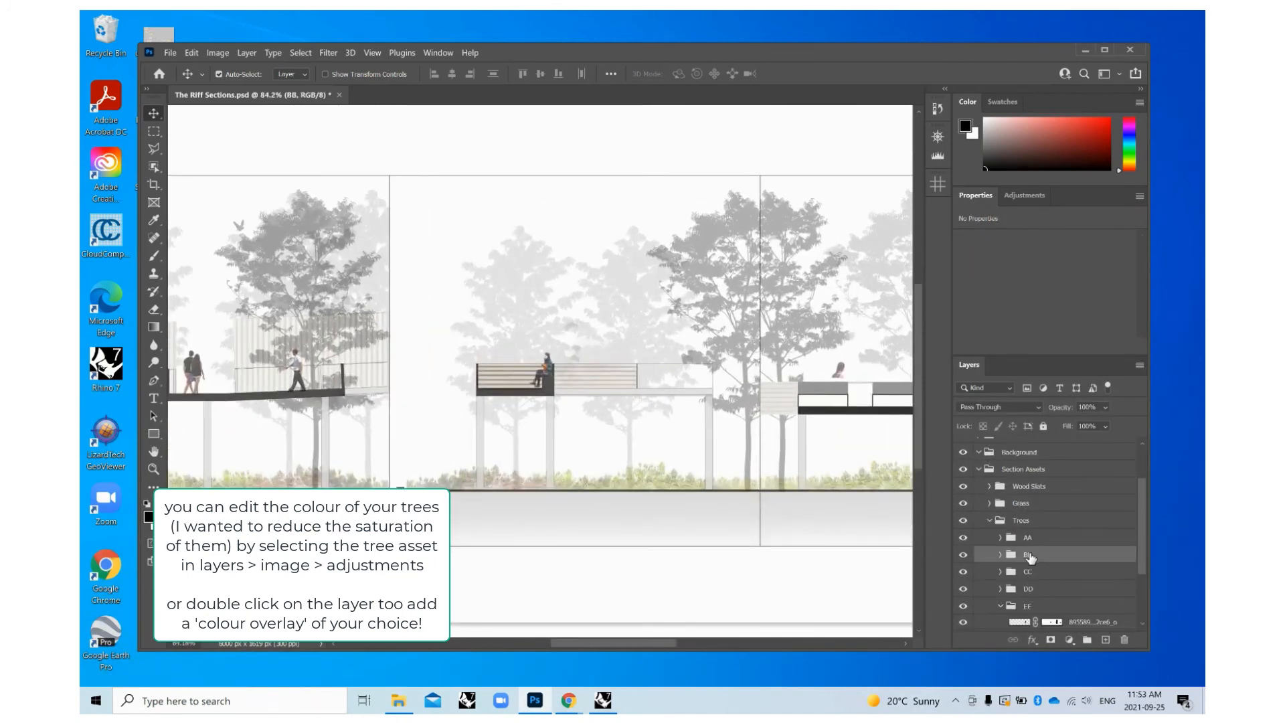
{"action": "scroll", "coordinate": [1003, 556], "scroll_direction": "down", "scroll_amount": 2}
{"action": "left_click", "coordinate": [1000, 526]}
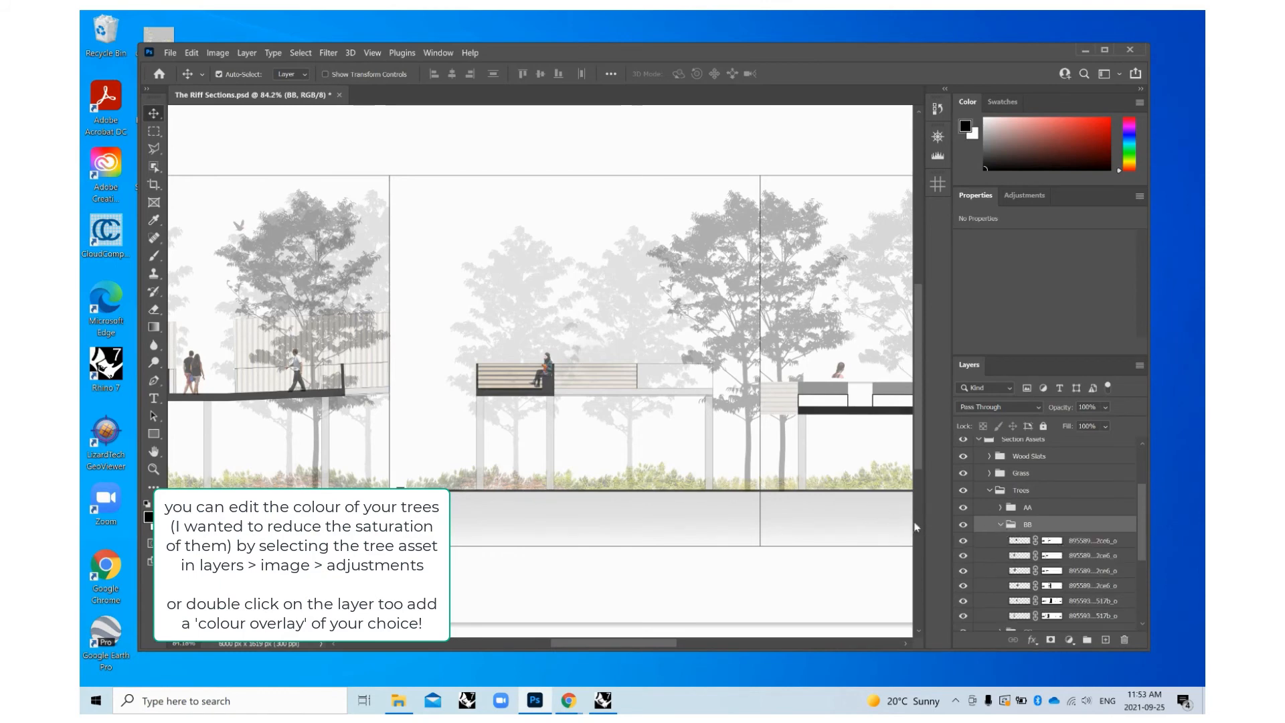
Hide and reshow the third and fourth tree layers of the BB subgroup to identify their trees in the drawing.
{"action": "scroll", "coordinate": [780, 402], "scroll_direction": "down", "scroll_amount": 2}
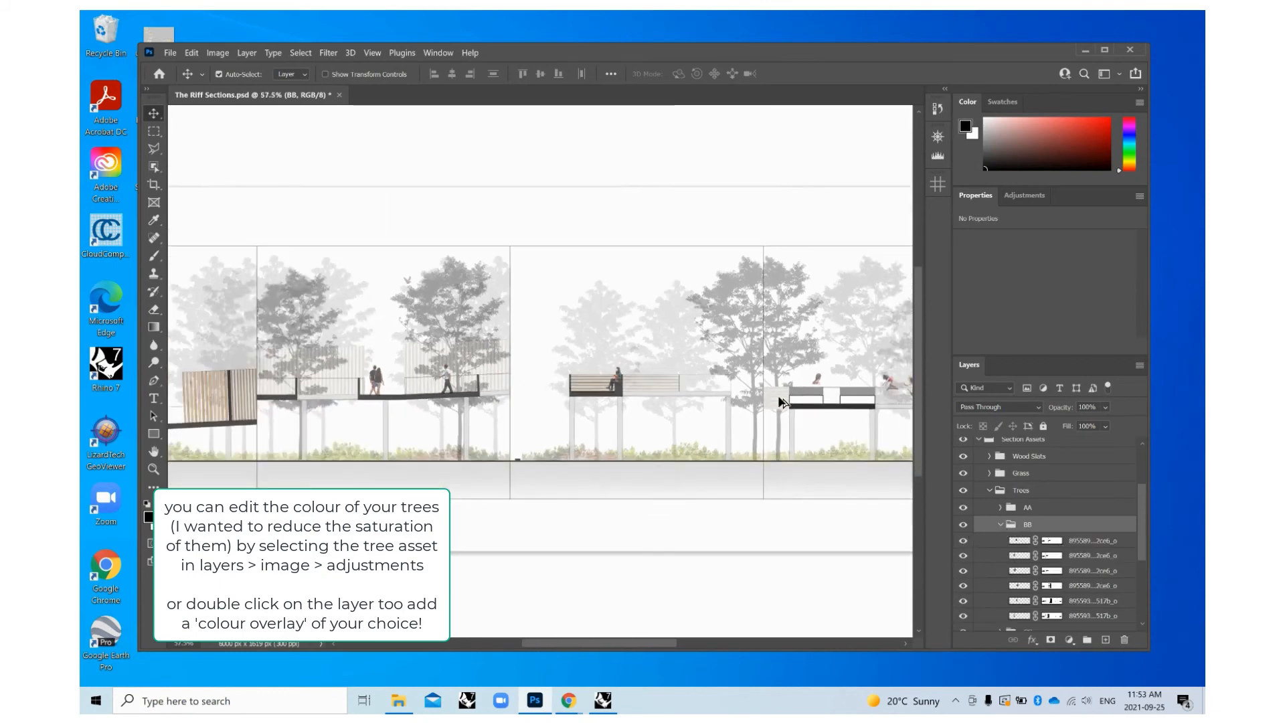
{"action": "scroll", "coordinate": [723, 448], "scroll_direction": "down", "scroll_amount": 2}
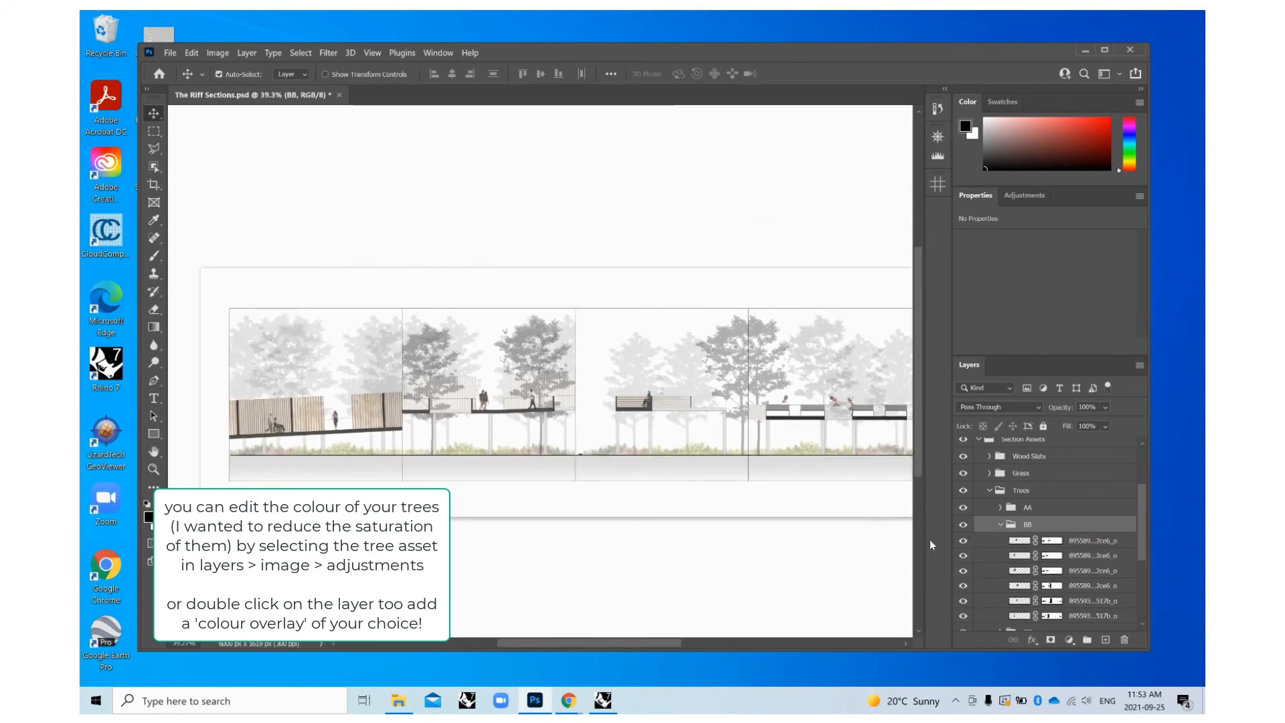
{"action": "left_click", "coordinate": [962, 570]}
{"action": "left_click", "coordinate": [963, 570]}
{"action": "left_click", "coordinate": [964, 587]}
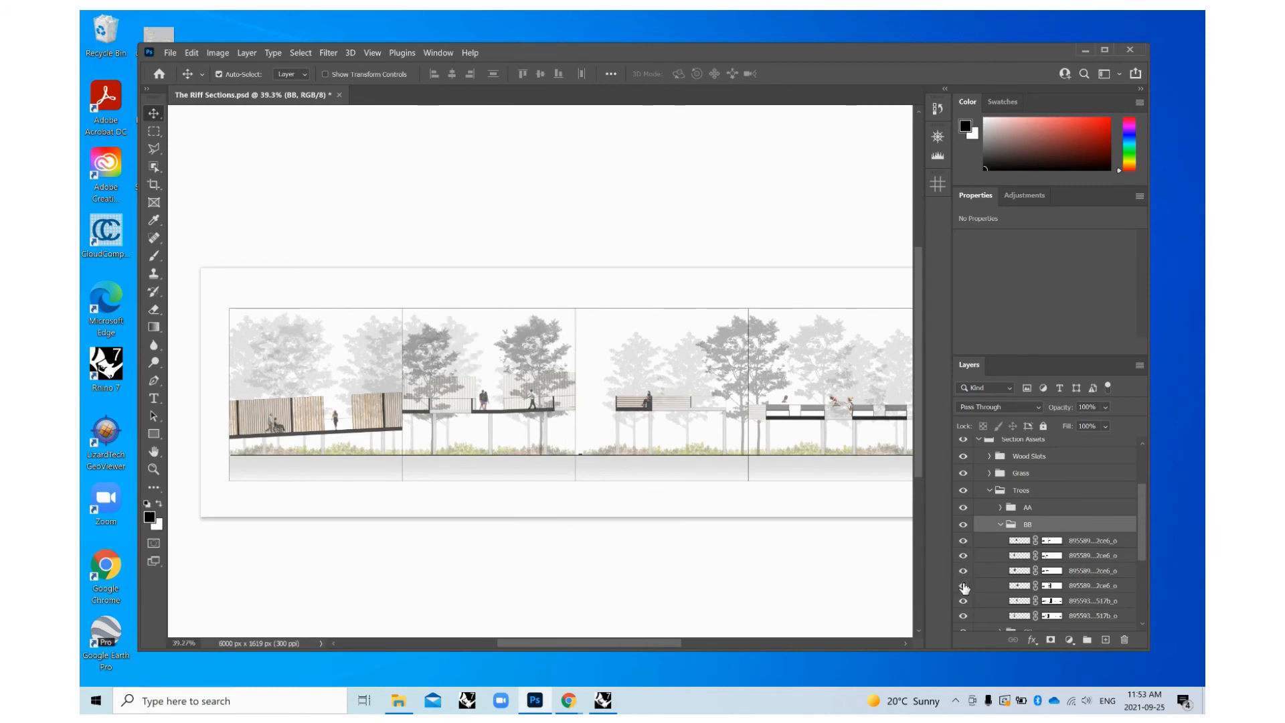
{"action": "left_click", "coordinate": [964, 586]}
Select a faint background tree in section BB on the canvas and compare the tree shading across the section panels.
{"action": "scroll", "coordinate": [552, 388], "scroll_direction": "up", "scroll_amount": 2}
{"action": "scroll", "coordinate": [544, 399], "scroll_direction": "up", "scroll_amount": 2}
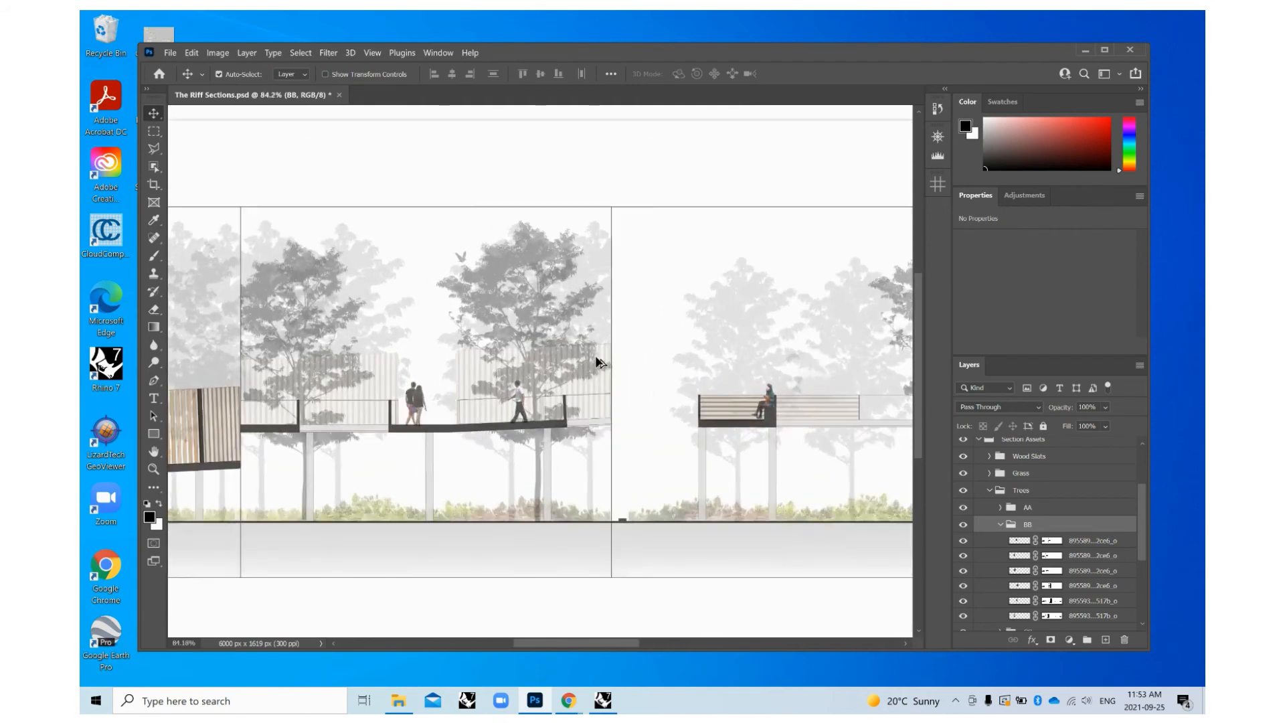
{"action": "left_click", "coordinate": [595, 258]}
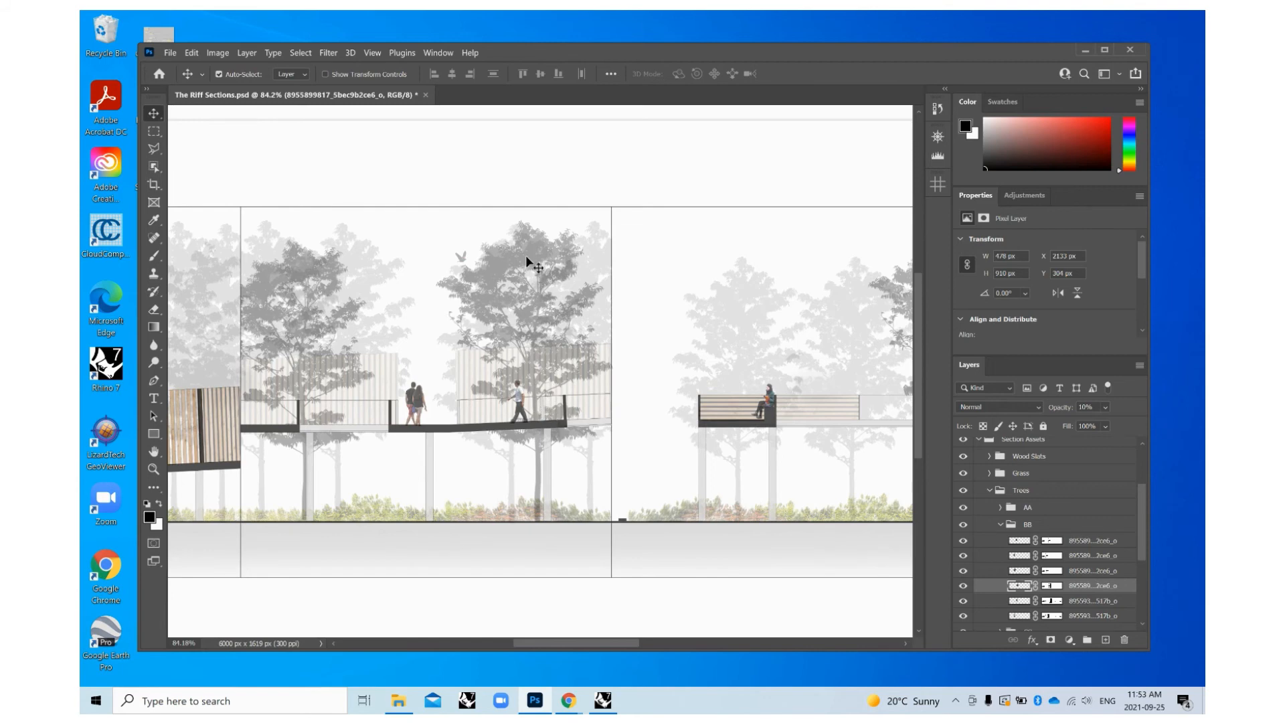
{"action": "scroll", "coordinate": [459, 488], "scroll_direction": "down", "scroll_amount": 2}
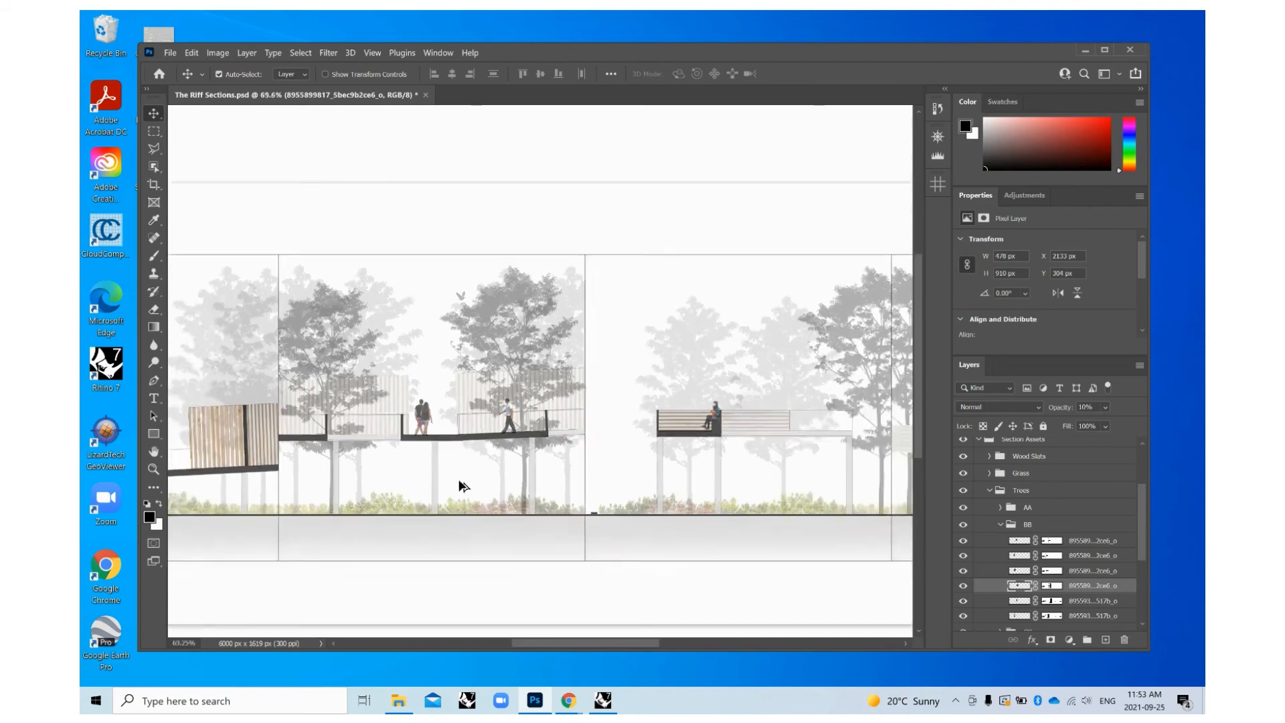
{"action": "scroll", "coordinate": [342, 433], "scroll_direction": "down", "scroll_amount": 2}
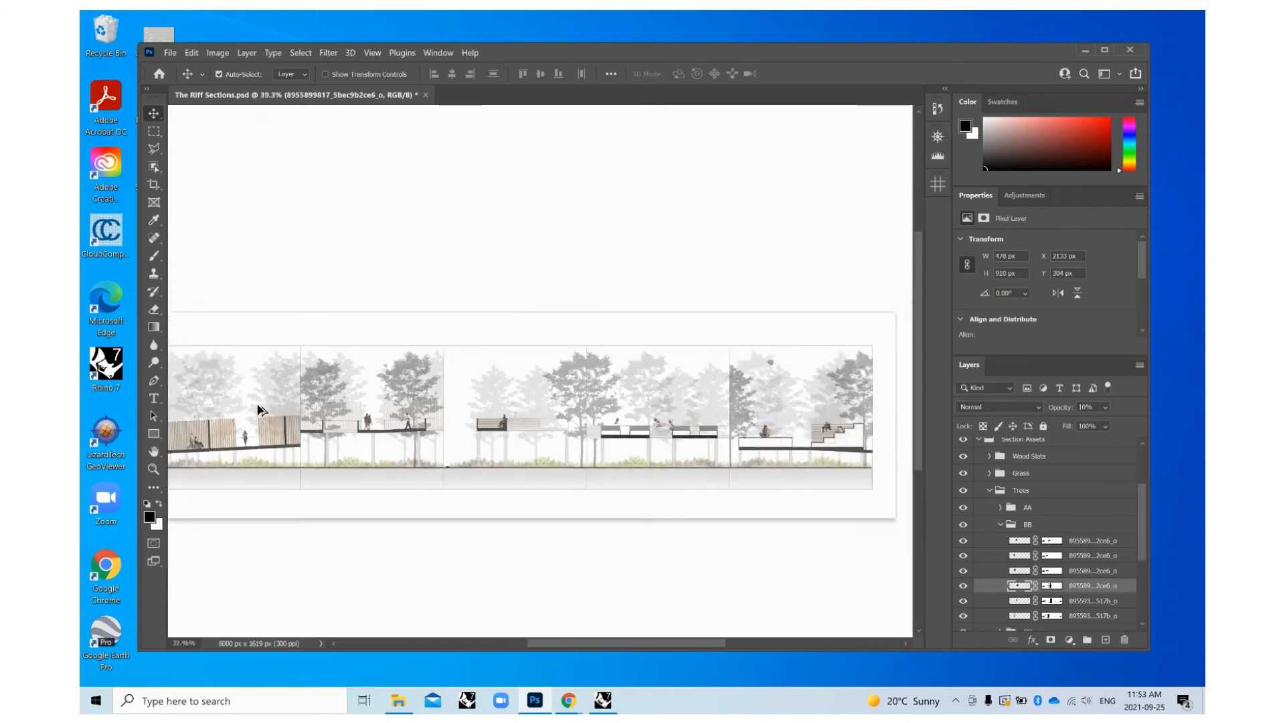
{"action": "scroll", "coordinate": [744, 367], "scroll_direction": "up", "scroll_amount": 3}
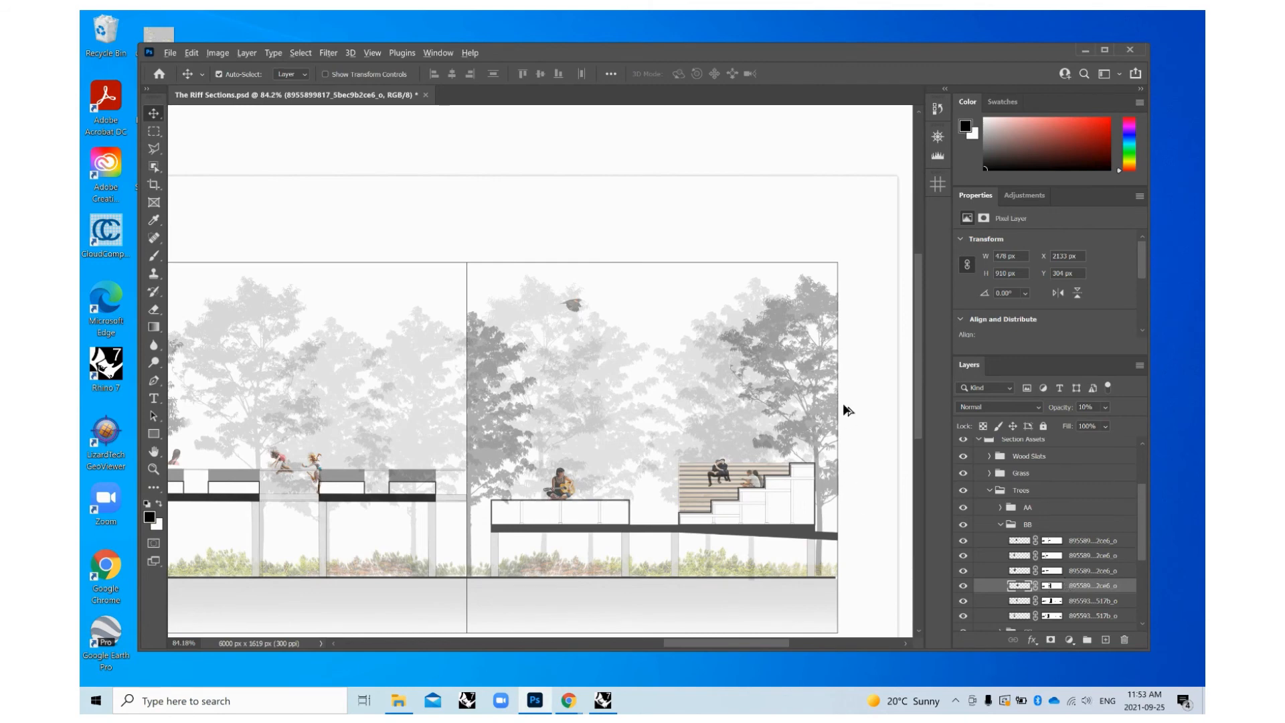
{"action": "scroll", "coordinate": [846, 410], "scroll_direction": "down", "scroll_amount": 4}
Collapse the BB and Trees groups, expand the Grass group, and hide and reshow its BB layer.
{"action": "left_click", "coordinate": [1000, 524]}
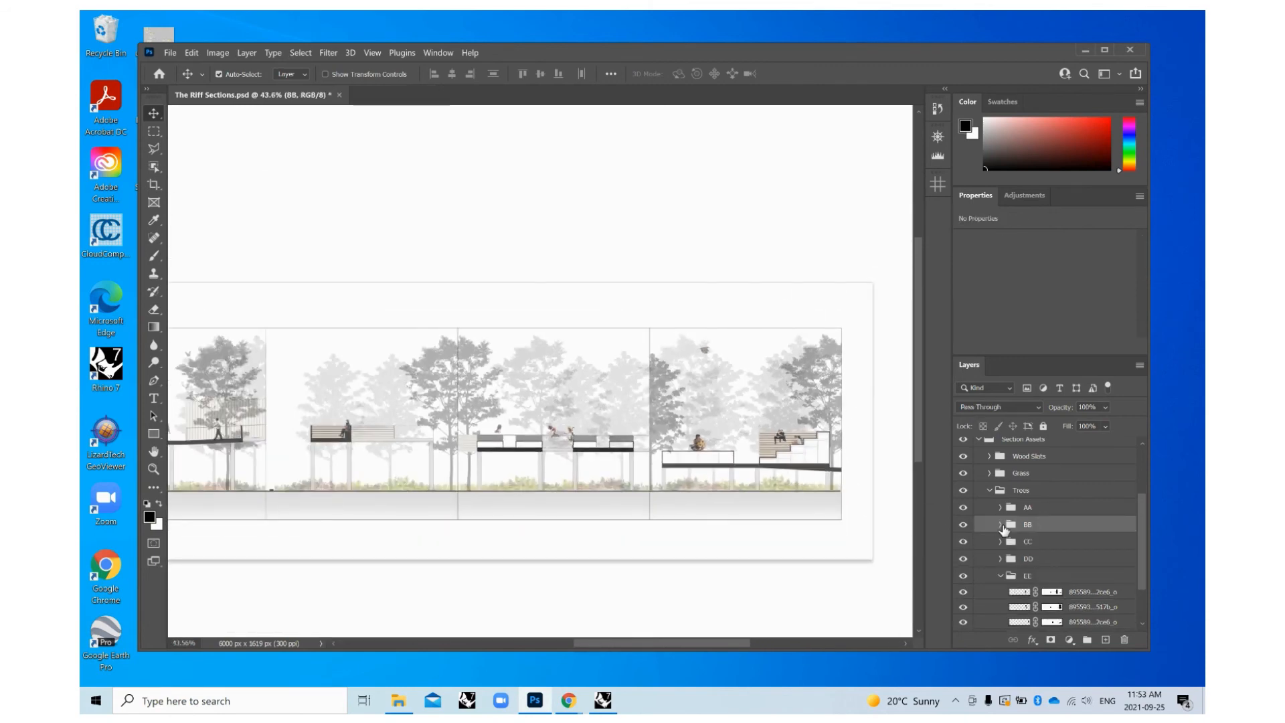
{"action": "left_click", "coordinate": [989, 490]}
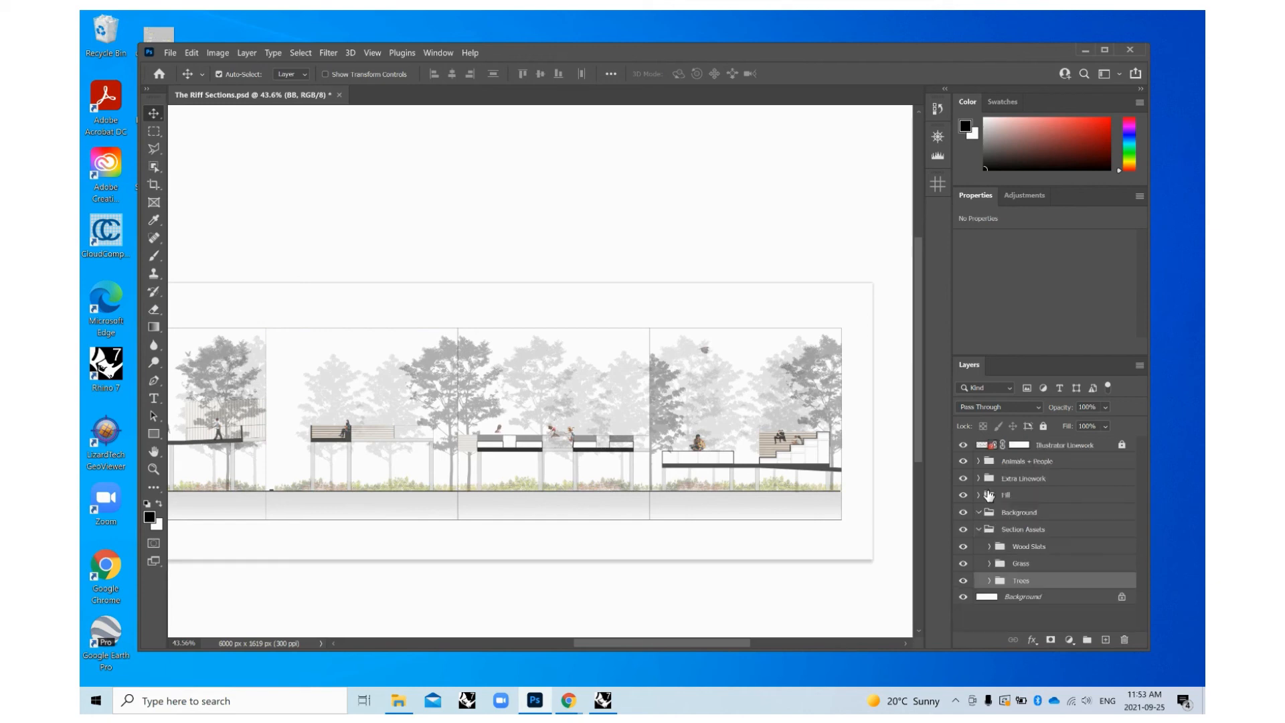
{"action": "left_click", "coordinate": [989, 563]}
{"action": "scroll", "coordinate": [999, 565], "scroll_direction": "down", "scroll_amount": 1}
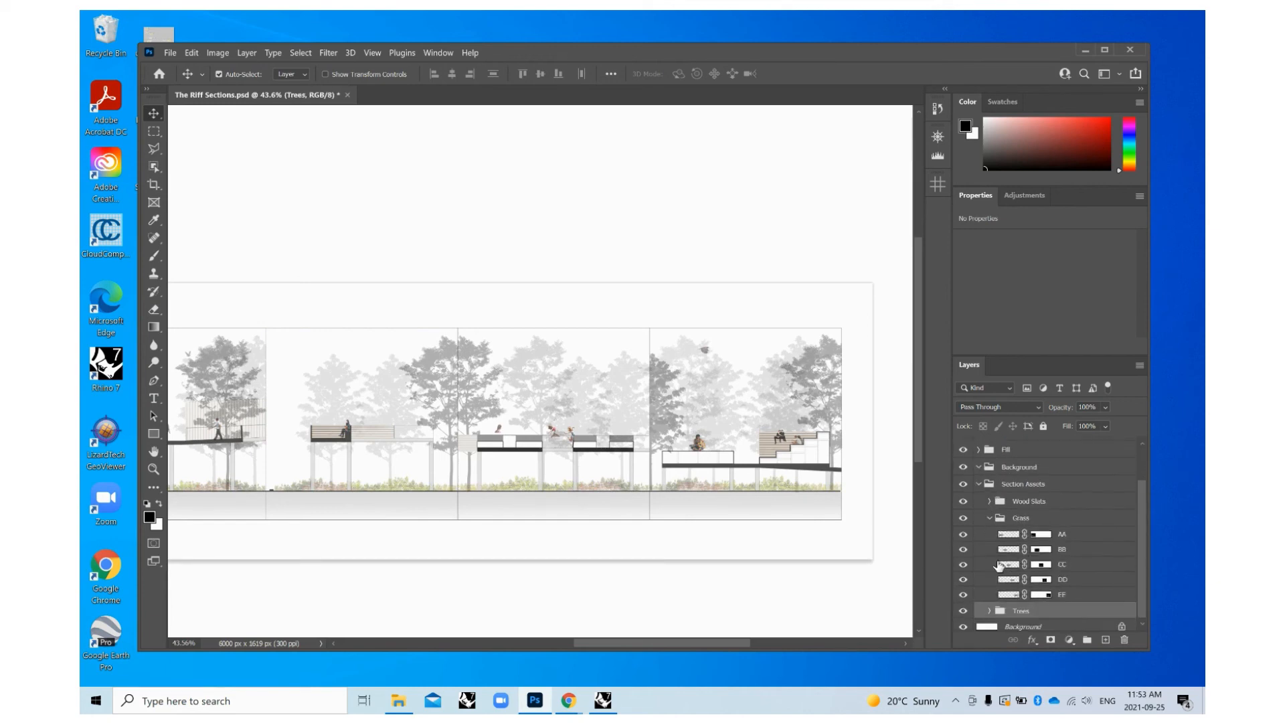
{"action": "left_click", "coordinate": [963, 549]}
{"action": "left_click", "coordinate": [963, 550]}
{"action": "scroll", "coordinate": [769, 439], "scroll_direction": "down", "scroll_amount": 3}
{"action": "scroll", "coordinate": [235, 436], "scroll_direction": "up", "scroll_amount": 4}
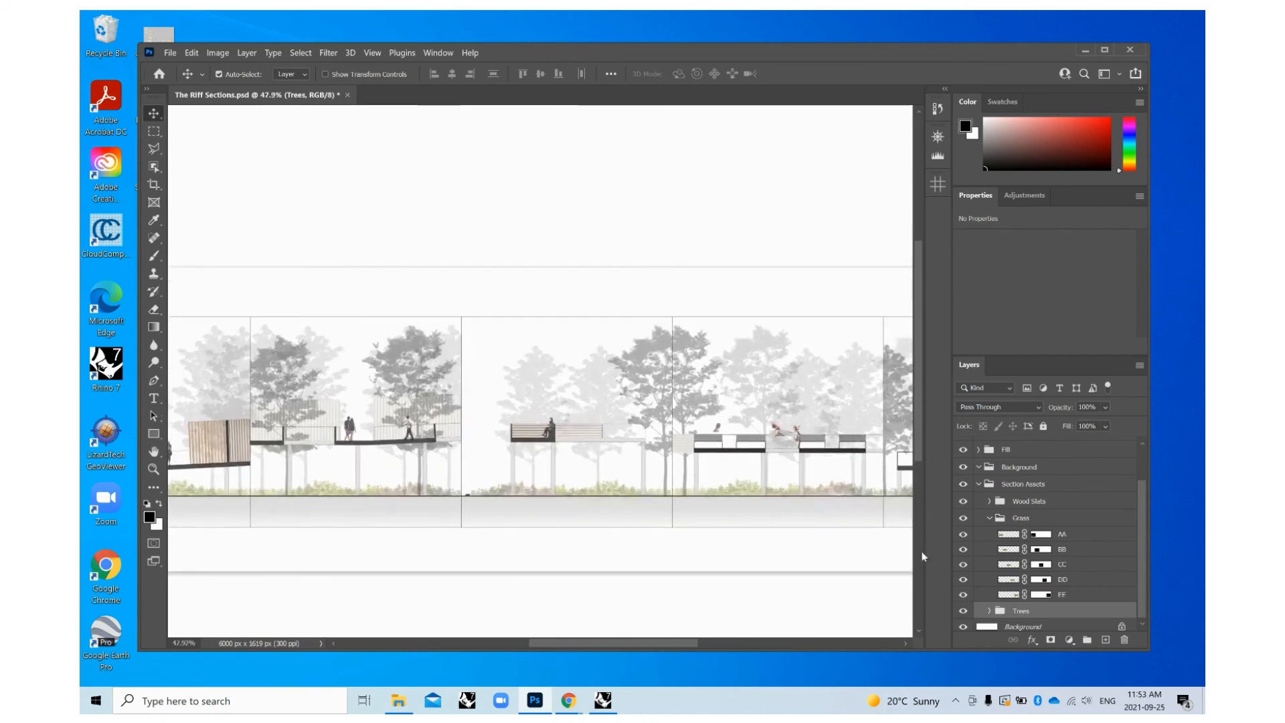
Remove the layer mask from the BB grass layer to expose its full photo, and bring the mask back.
{"action": "left_click", "coordinate": [1042, 549]}
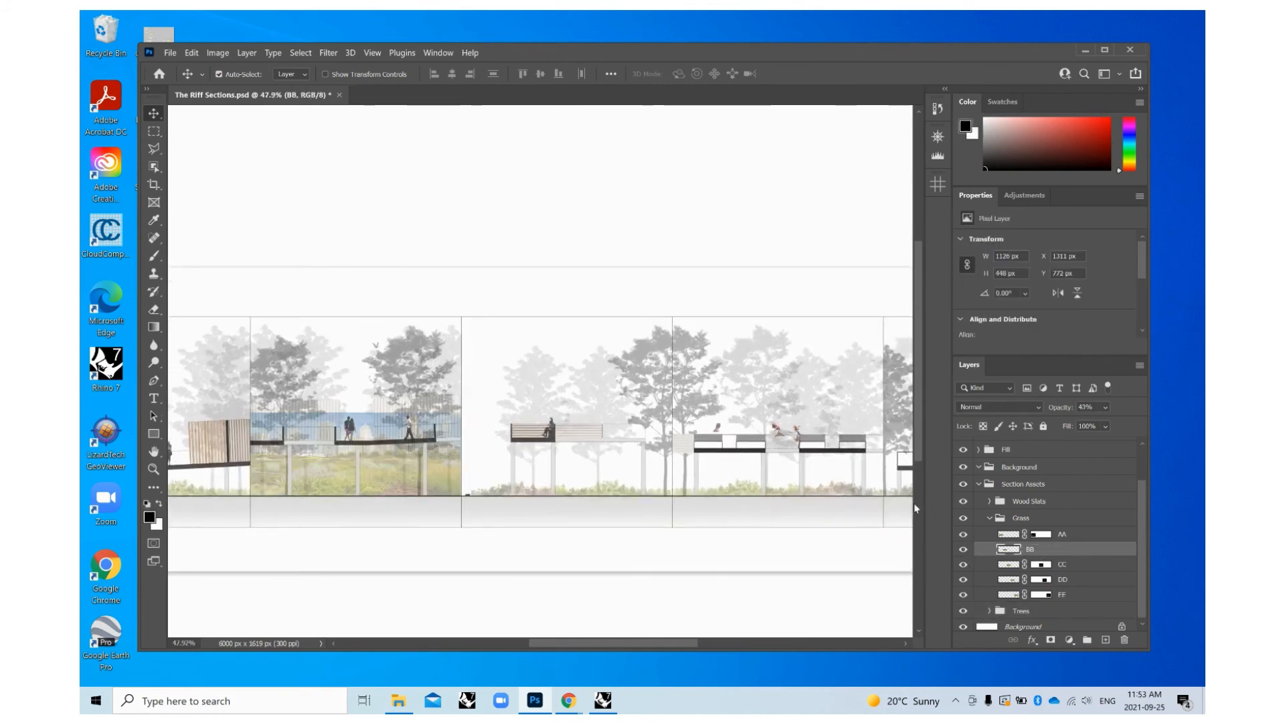
{"action": "scroll", "coordinate": [416, 441], "scroll_direction": "up", "scroll_amount": 6}
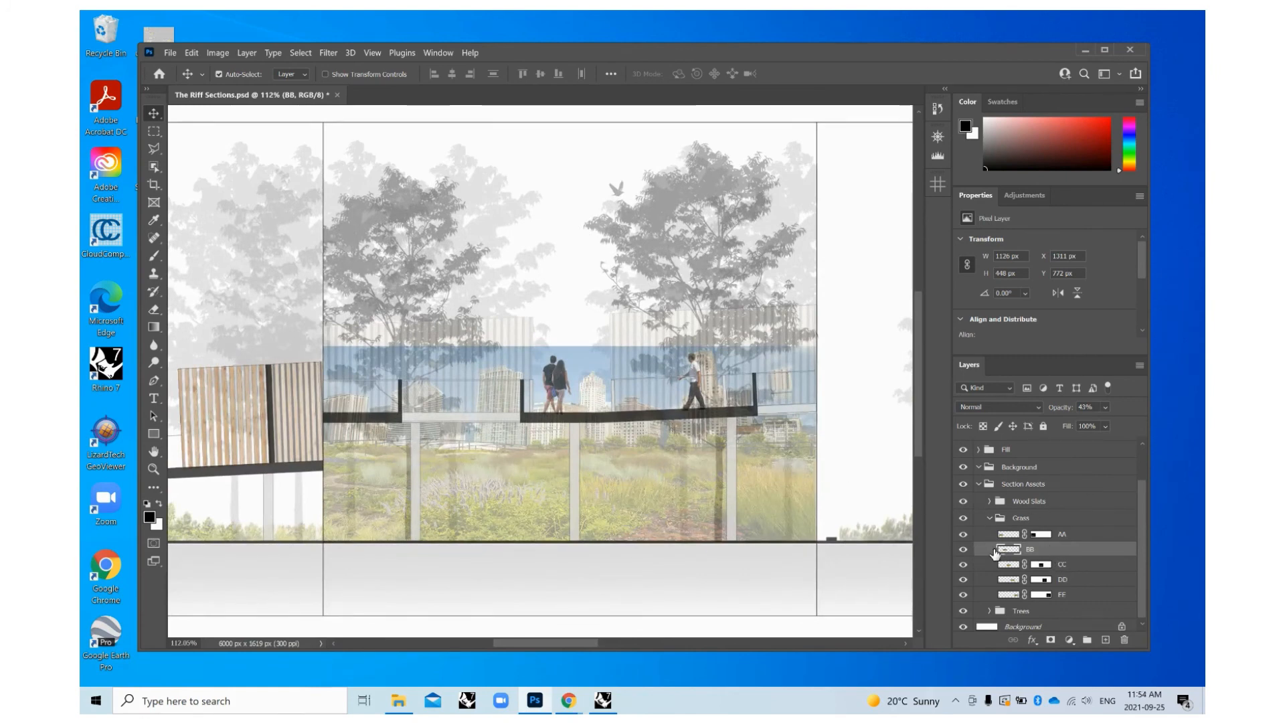
{"action": "key", "text": "ctrl+shift+m"}
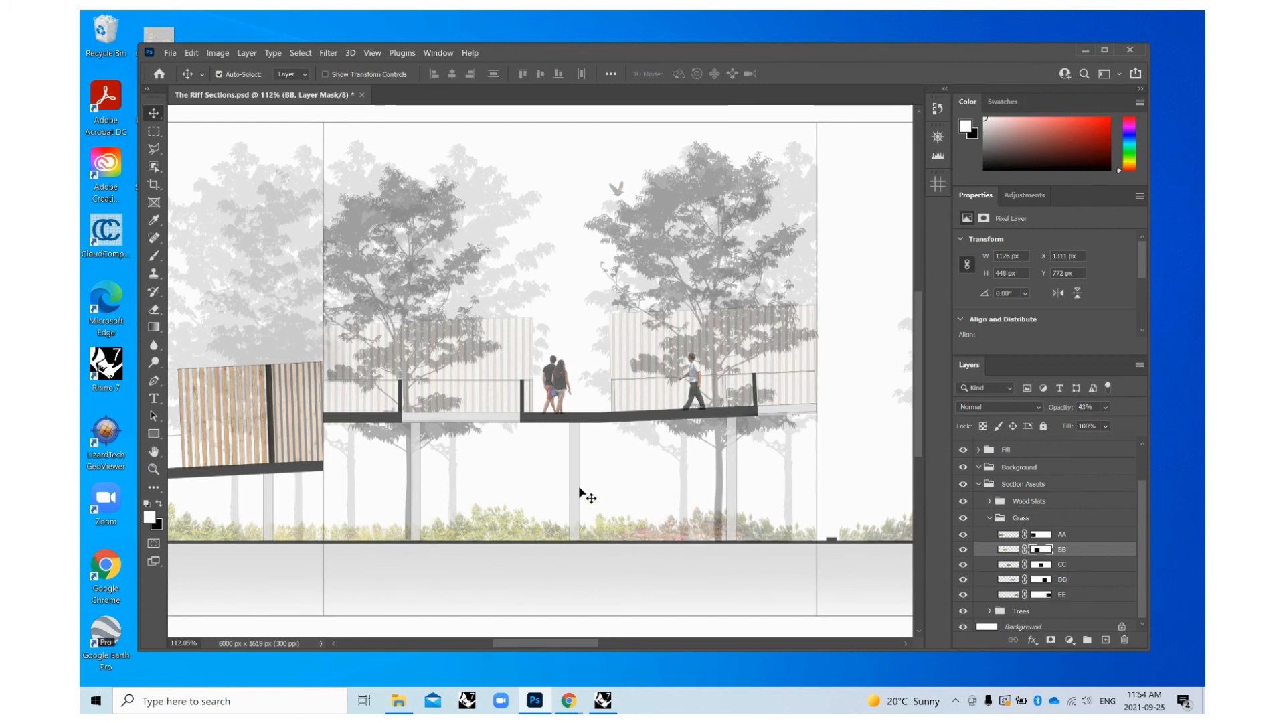
Inspect the masked grass along section BB's ground line and collapse the Section Assets group.
{"action": "scroll", "coordinate": [529, 449], "scroll_direction": "right", "scroll_amount": 2}
{"action": "scroll", "coordinate": [695, 519], "scroll_direction": "down", "scroll_amount": 2}
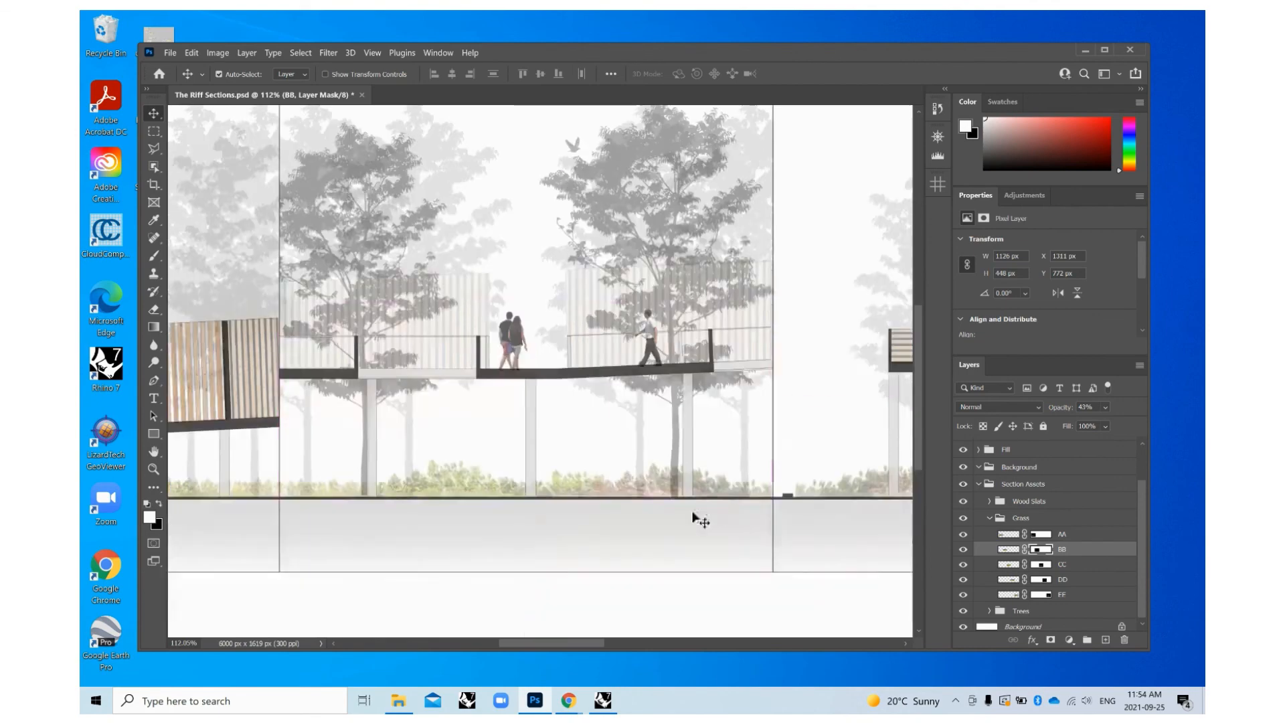
{"action": "scroll", "coordinate": [716, 520], "scroll_direction": "right", "scroll_amount": 1}
{"action": "scroll", "coordinate": [717, 520], "scroll_direction": "up", "scroll_amount": 1}
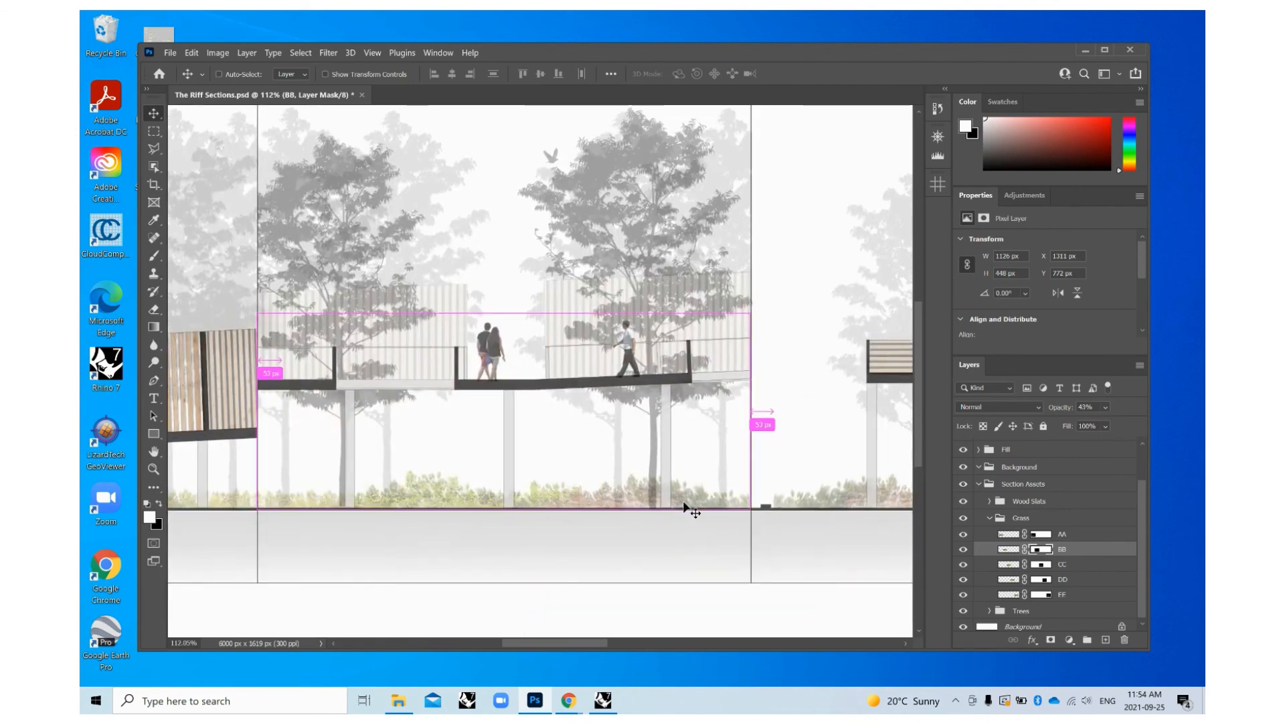
{"action": "scroll", "coordinate": [693, 503], "scroll_direction": "down", "scroll_amount": 1}
{"action": "scroll", "coordinate": [696, 499], "scroll_direction": "down", "scroll_amount": 3}
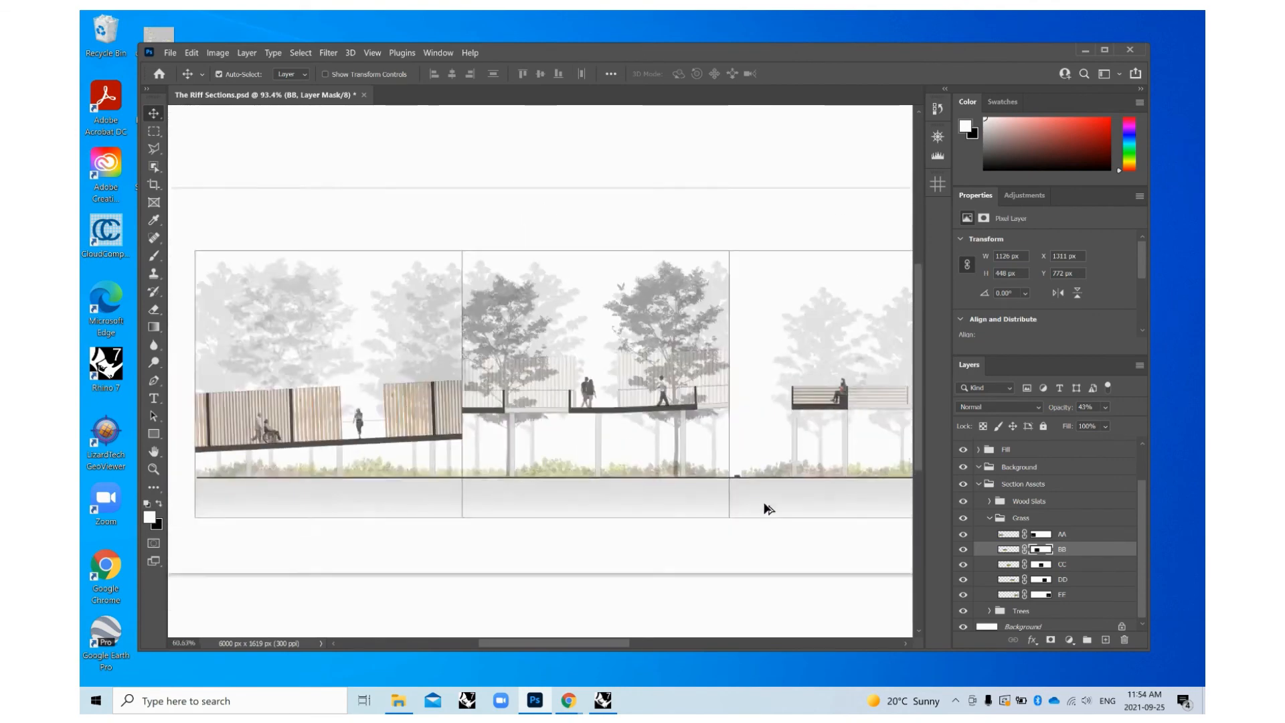
{"action": "left_click", "coordinate": [979, 484]}
Examine the finished section drawing from the first panel to the last, alternating between close-ups and the whole sheet.
{"action": "scroll", "coordinate": [207, 416], "scroll_direction": "down", "scroll_amount": 3}
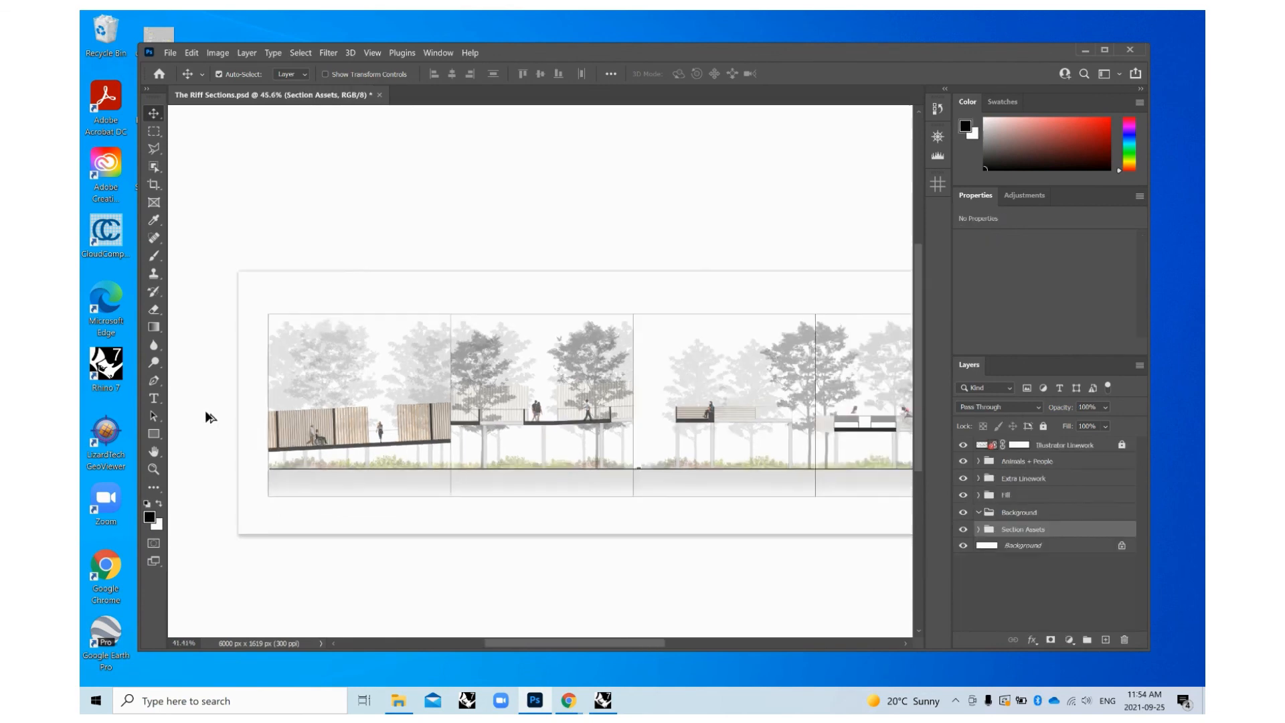
{"action": "scroll", "coordinate": [428, 422], "scroll_direction": "down", "scroll_amount": 3}
{"action": "scroll", "coordinate": [704, 422], "scroll_direction": "up", "scroll_amount": 4}
{"action": "scroll", "coordinate": [753, 419], "scroll_direction": "up", "scroll_amount": 3}
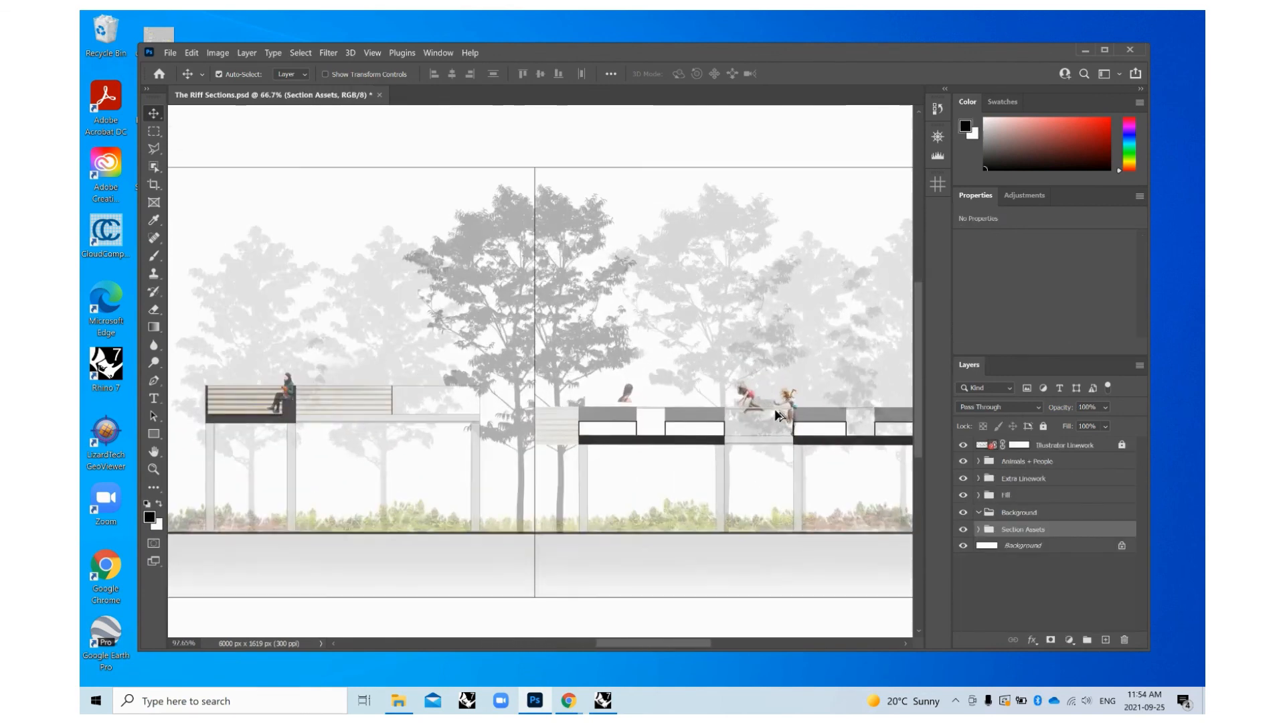
{"action": "scroll", "coordinate": [508, 402], "scroll_direction": "down", "scroll_amount": 3}
{"action": "scroll", "coordinate": [851, 427], "scroll_direction": "up", "scroll_amount": 5}
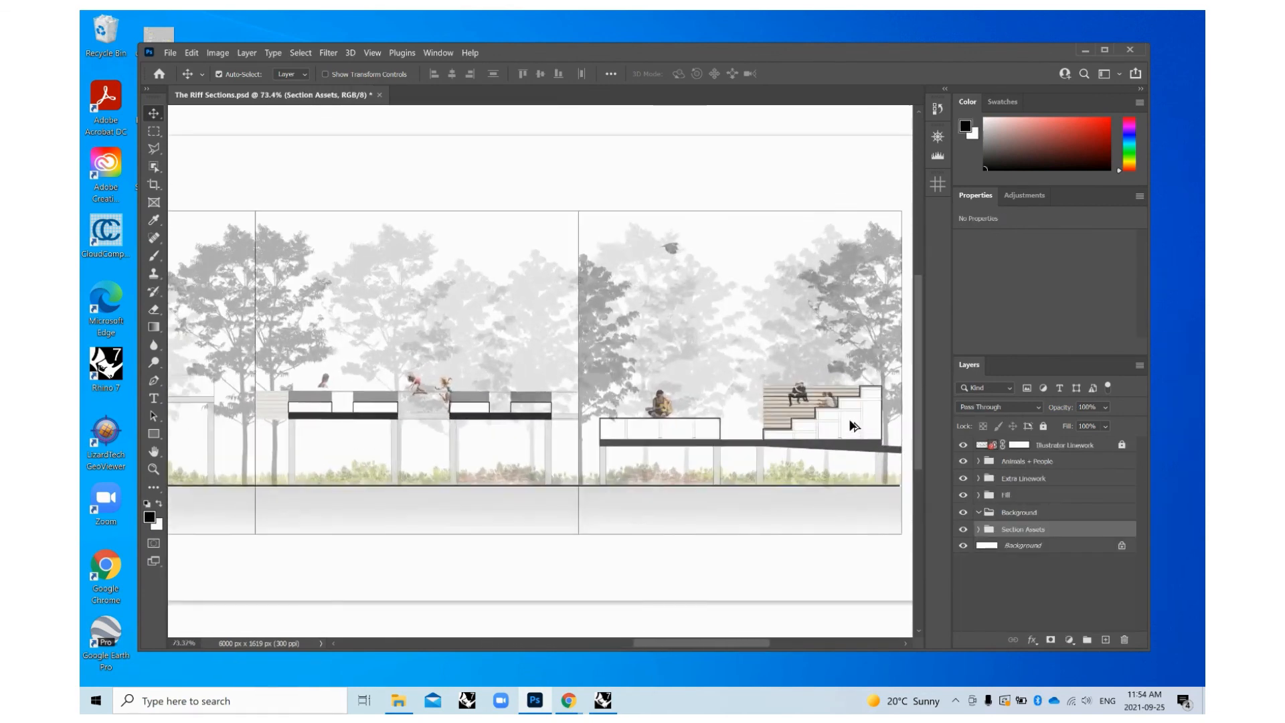
{"action": "scroll", "coordinate": [846, 417], "scroll_direction": "down", "scroll_amount": 6}
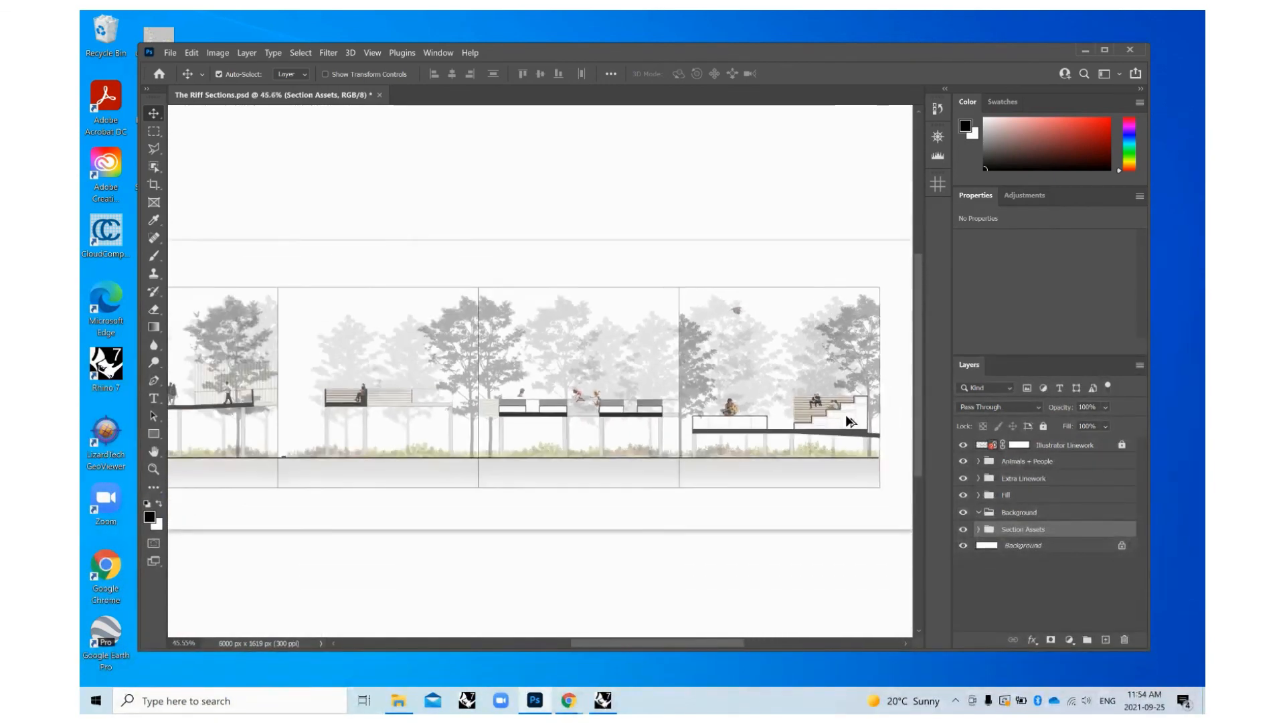
{"action": "scroll", "coordinate": [428, 440], "scroll_direction": "up", "scroll_amount": 4}
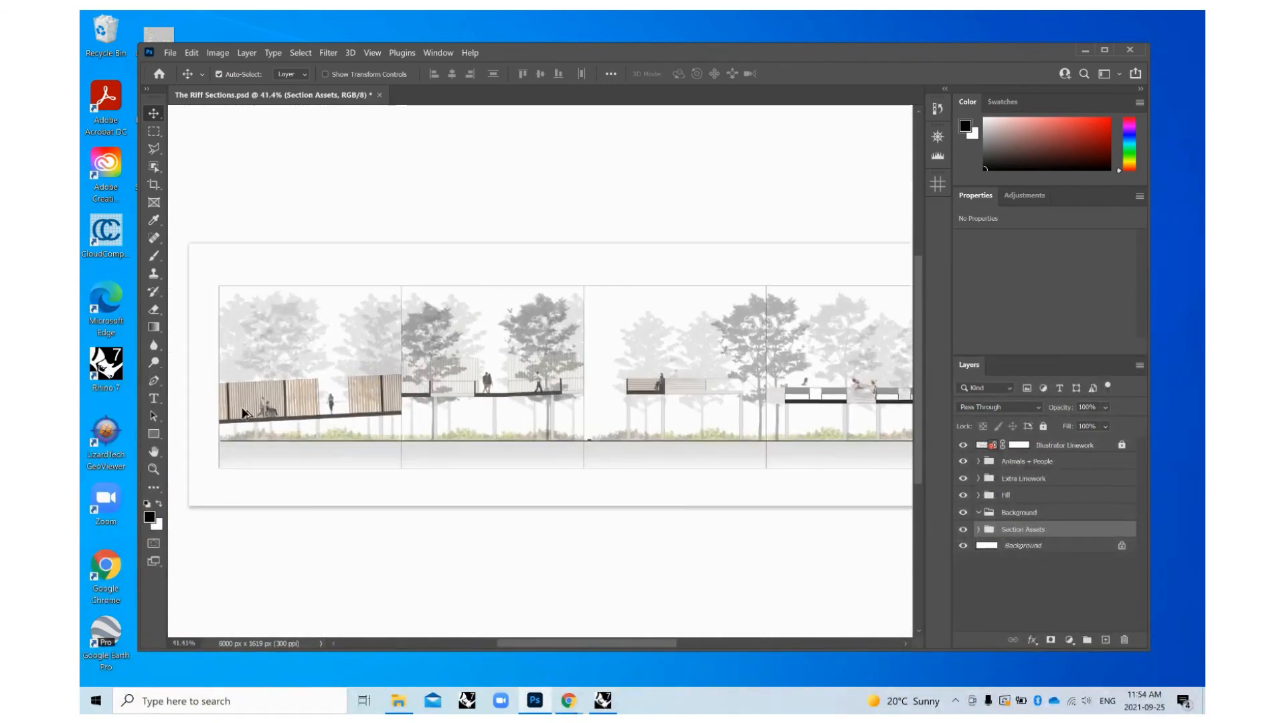
{"action": "scroll", "coordinate": [348, 428], "scroll_direction": "down", "scroll_amount": 2}
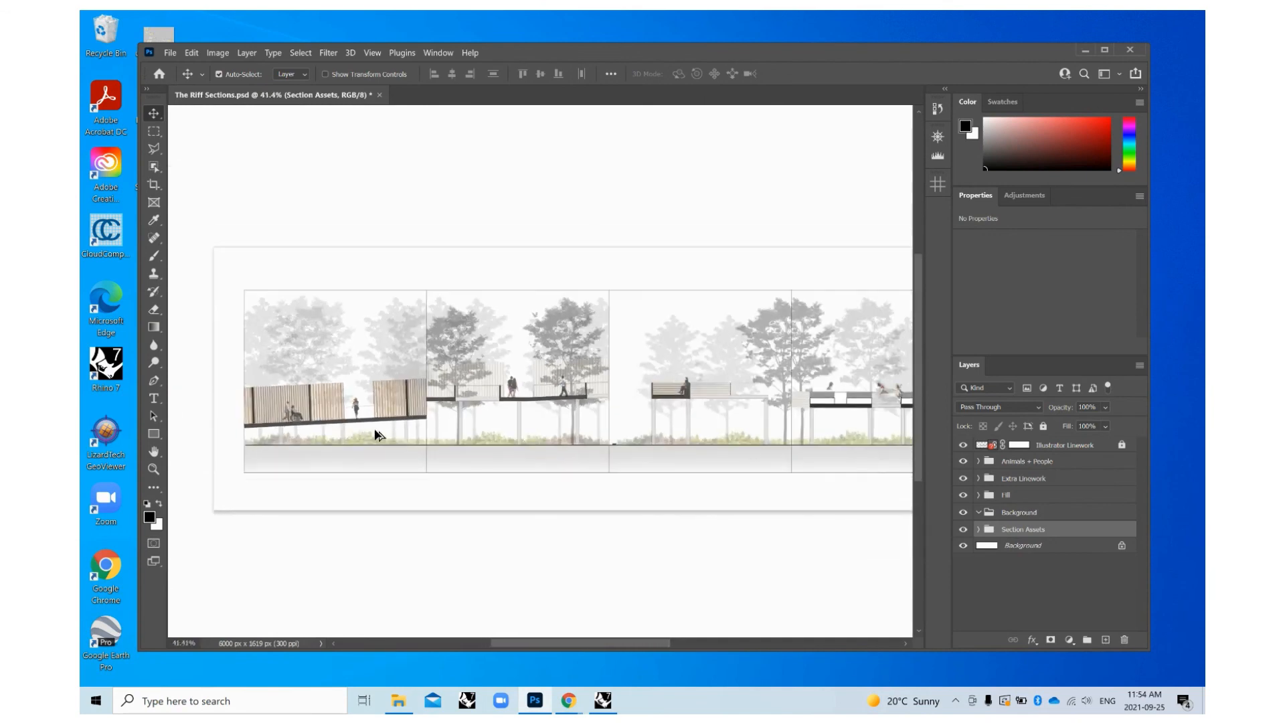
{"action": "scroll", "coordinate": [368, 437], "scroll_direction": "down", "scroll_amount": 2}
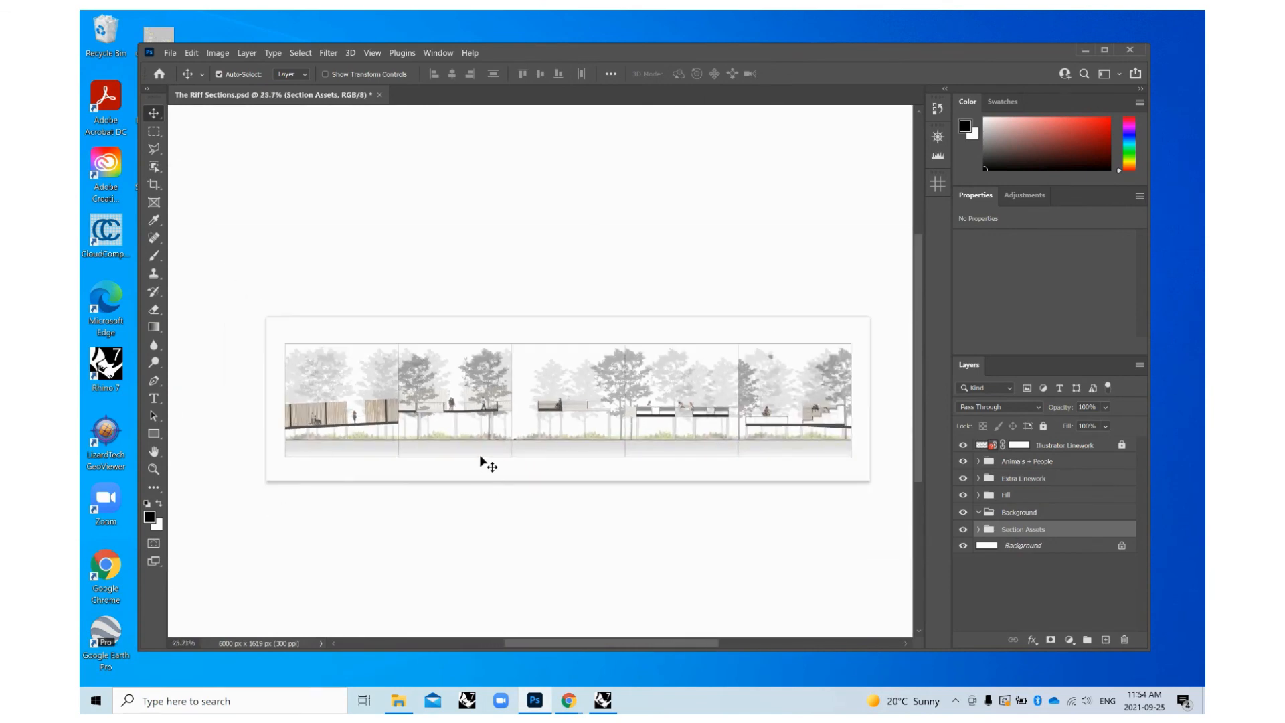
{"action": "scroll", "coordinate": [281, 469], "scroll_direction": "up", "scroll_amount": 3}
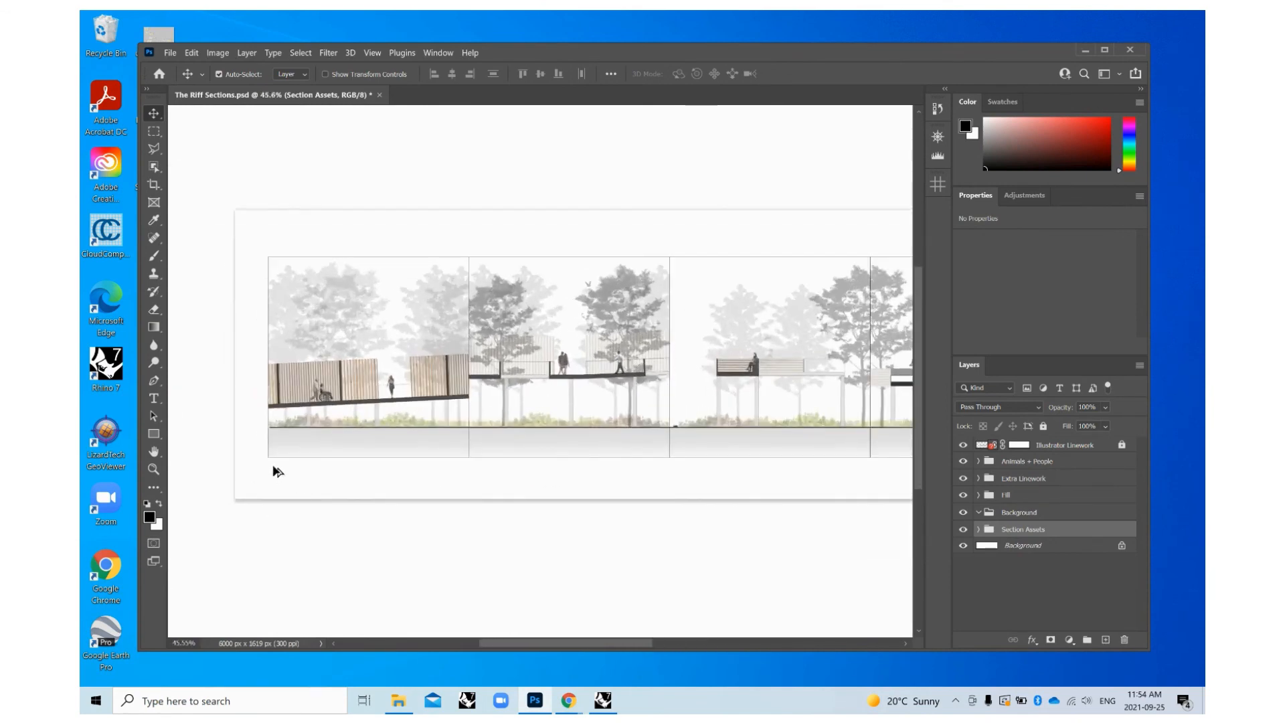
{"action": "scroll", "coordinate": [267, 452], "scroll_direction": "down", "scroll_amount": 2}
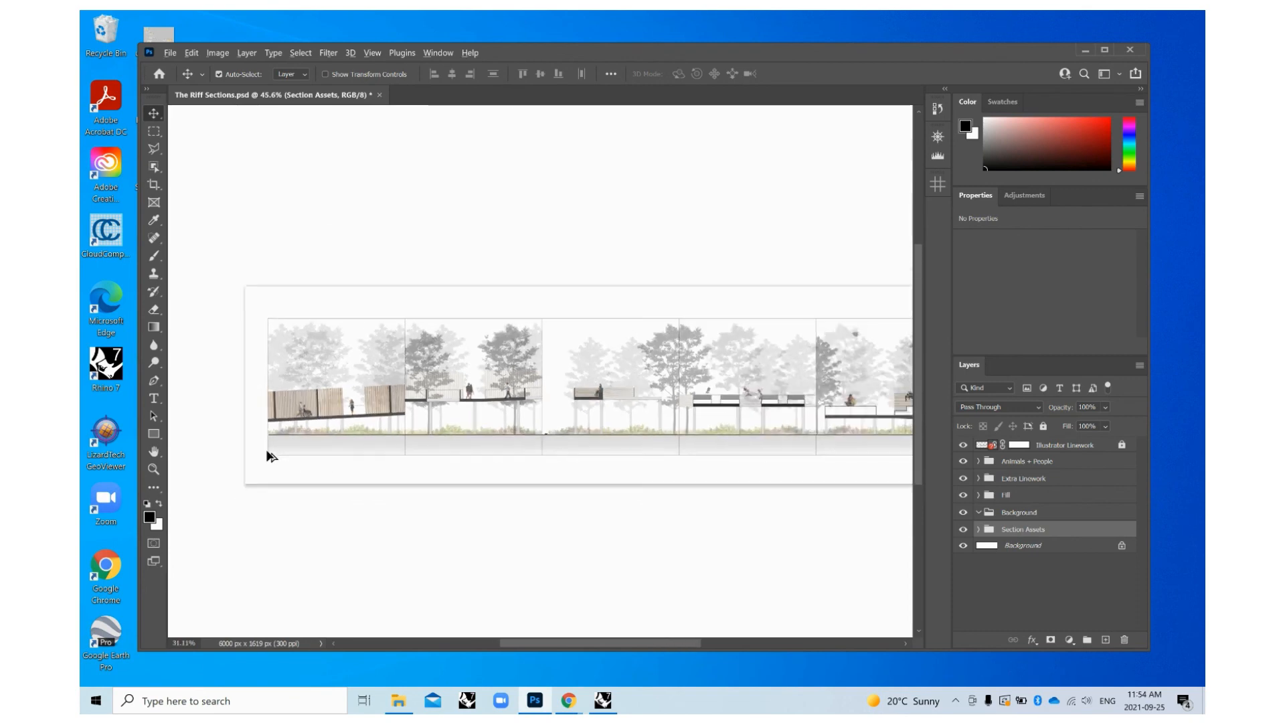
{"action": "scroll", "coordinate": [323, 470], "scroll_direction": "up", "scroll_amount": 1}
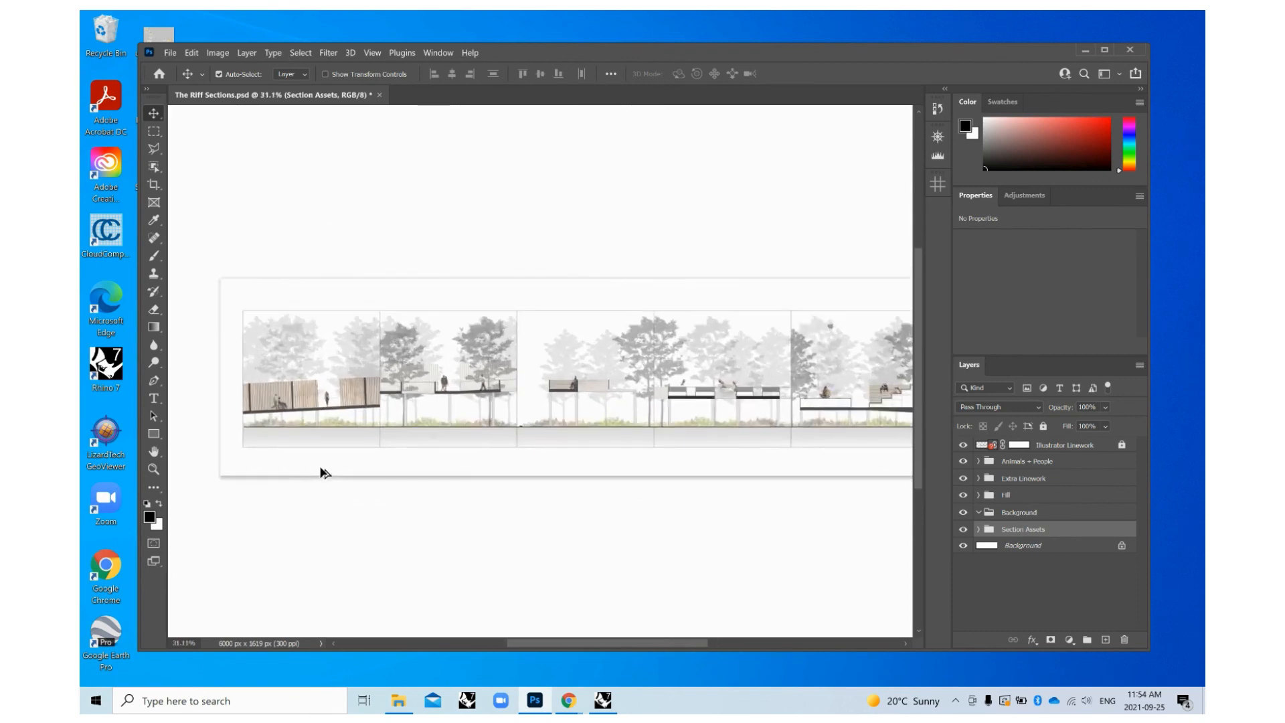
Deselect the Section Assets group and review the finished panels from the stepped seating back to the slatted walkway.
{"action": "left_click", "coordinate": [553, 500]}
{"action": "scroll", "coordinate": [552, 501], "scroll_direction": "down", "scroll_amount": 1}
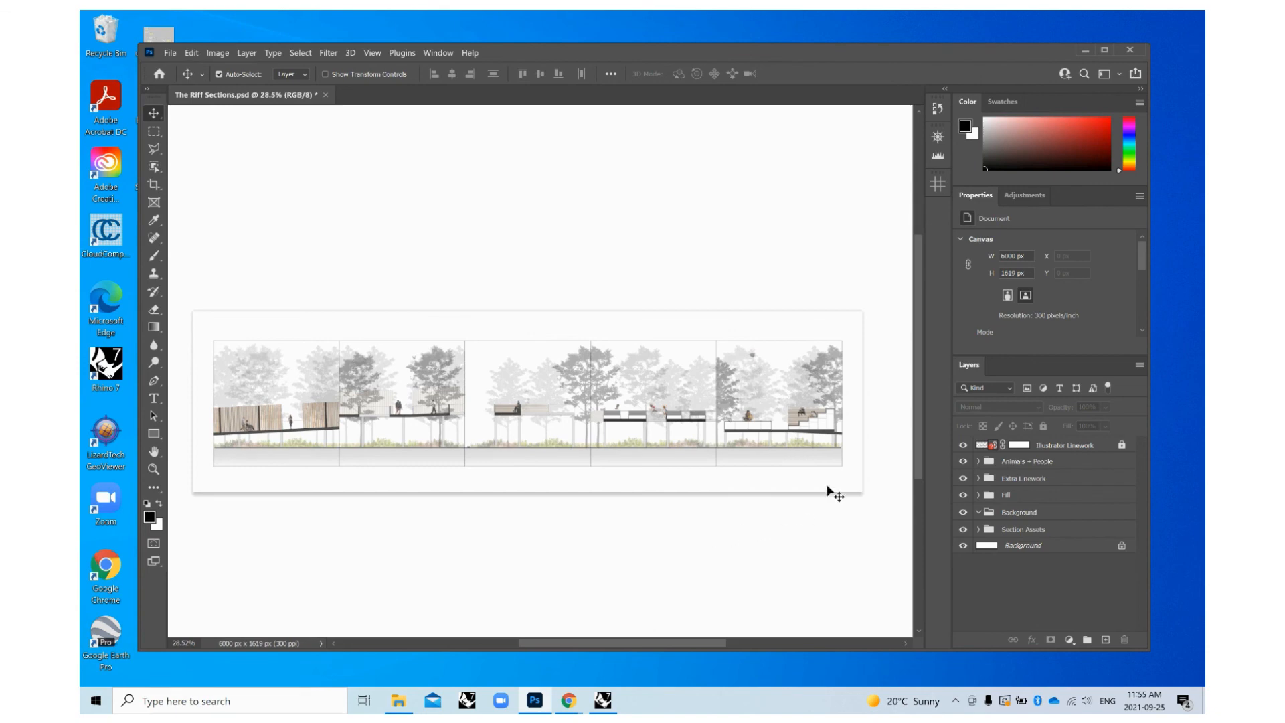
{"action": "scroll", "coordinate": [837, 465], "scroll_direction": "up", "scroll_amount": 12}
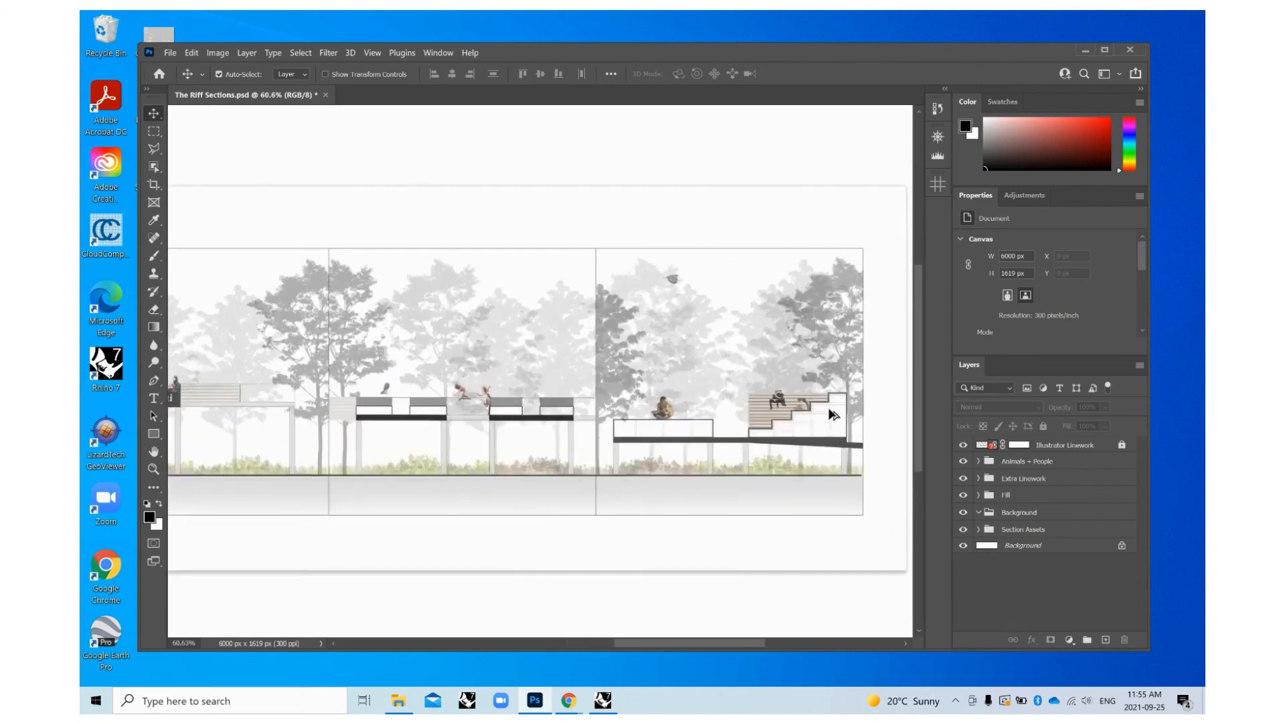
{"action": "scroll", "coordinate": [834, 415], "scroll_direction": "down", "scroll_amount": 6}
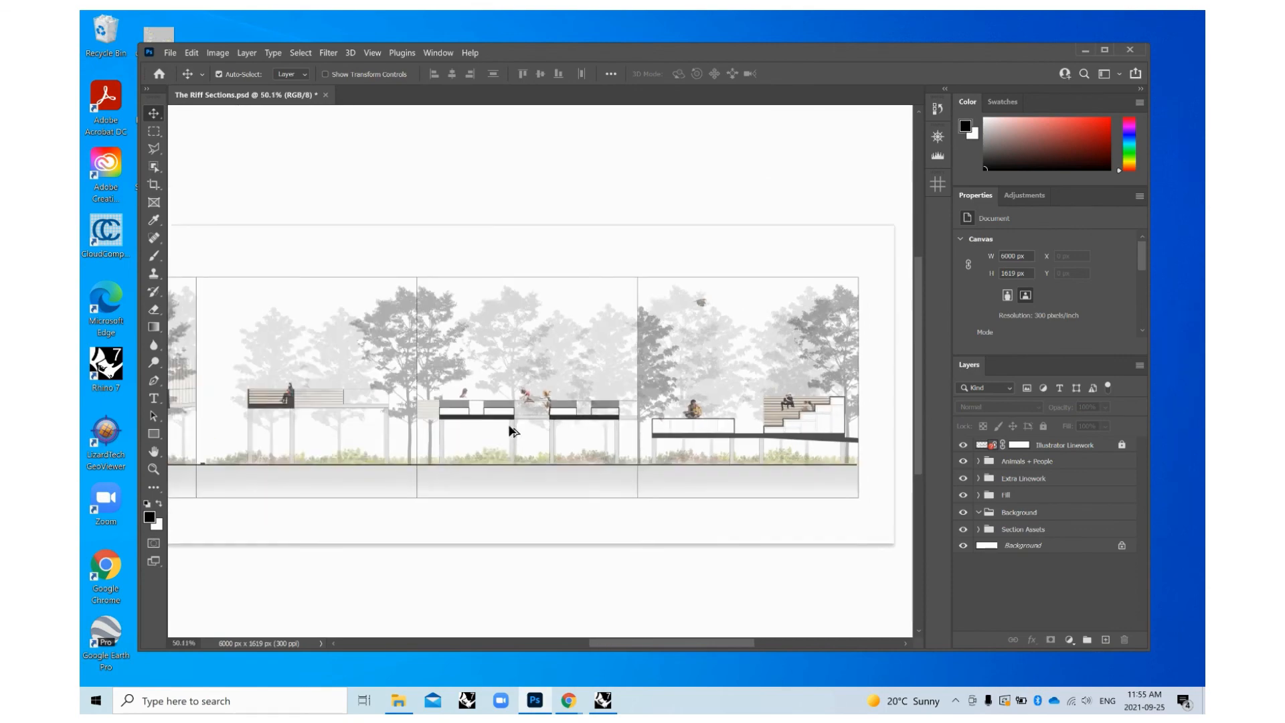
{"action": "scroll", "coordinate": [510, 427], "scroll_direction": "up", "scroll_amount": 7}
{"action": "scroll", "coordinate": [690, 429], "scroll_direction": "down", "scroll_amount": 6}
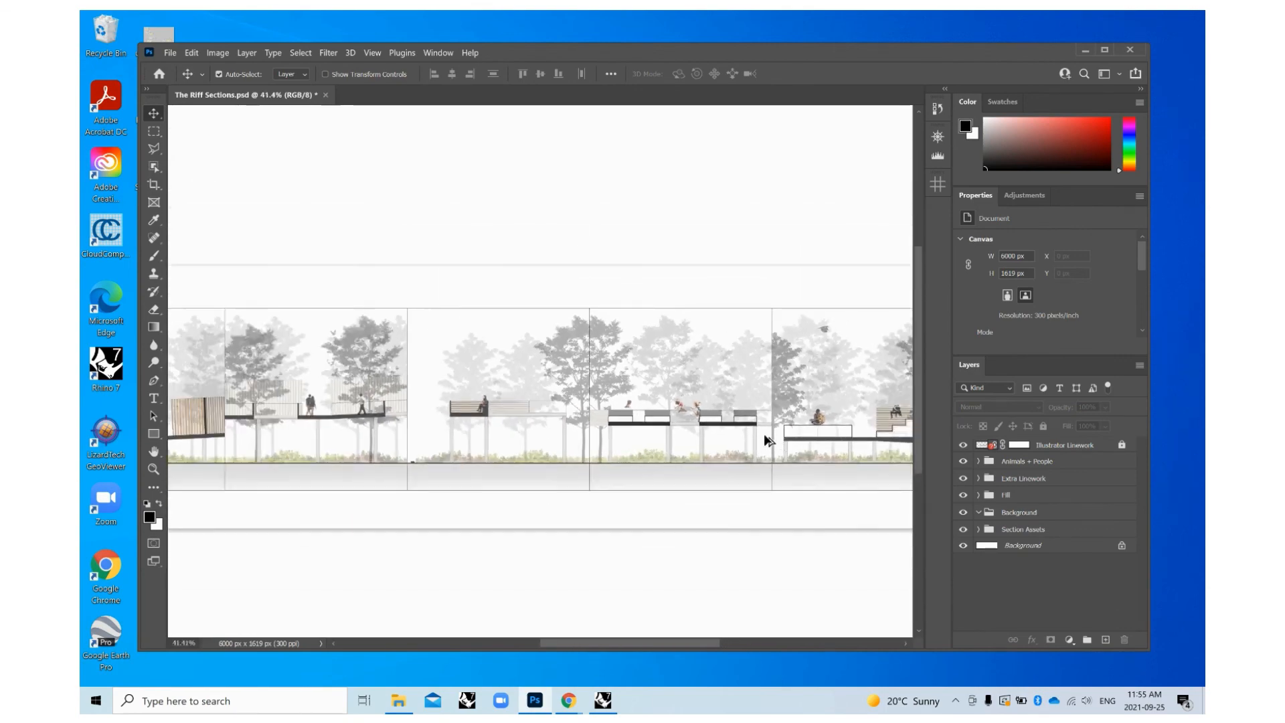
{"action": "scroll", "coordinate": [353, 419], "scroll_direction": "up", "scroll_amount": 2}
{"action": "scroll", "coordinate": [353, 419], "scroll_direction": "up", "scroll_amount": 2}
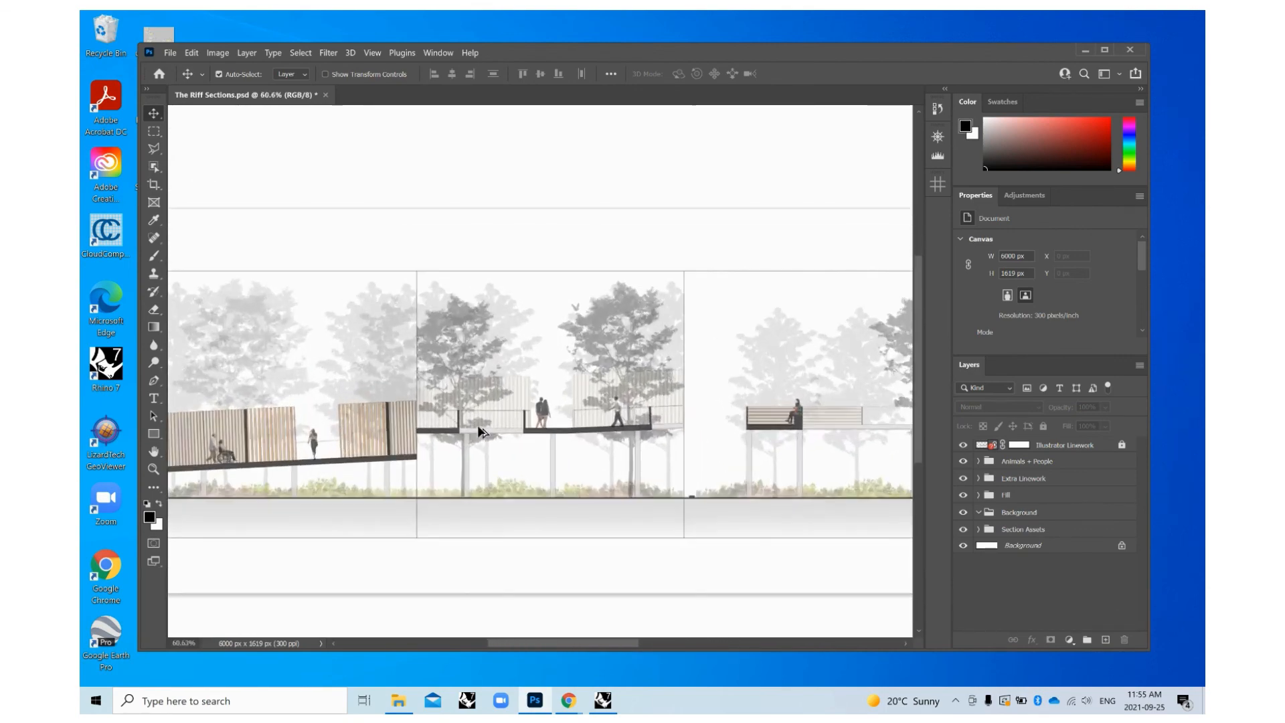
{"action": "scroll", "coordinate": [712, 367], "scroll_direction": "down", "scroll_amount": 1}
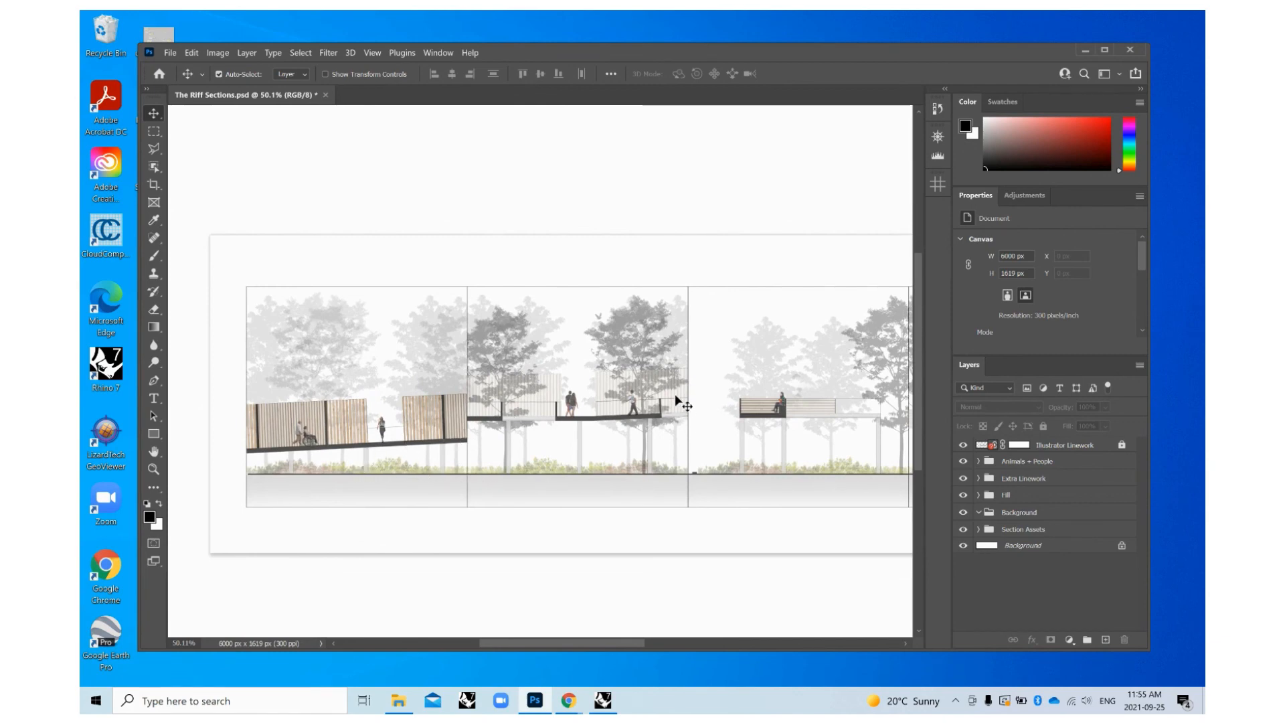
{"action": "scroll", "coordinate": [316, 434], "scroll_direction": "down", "scroll_amount": 3}
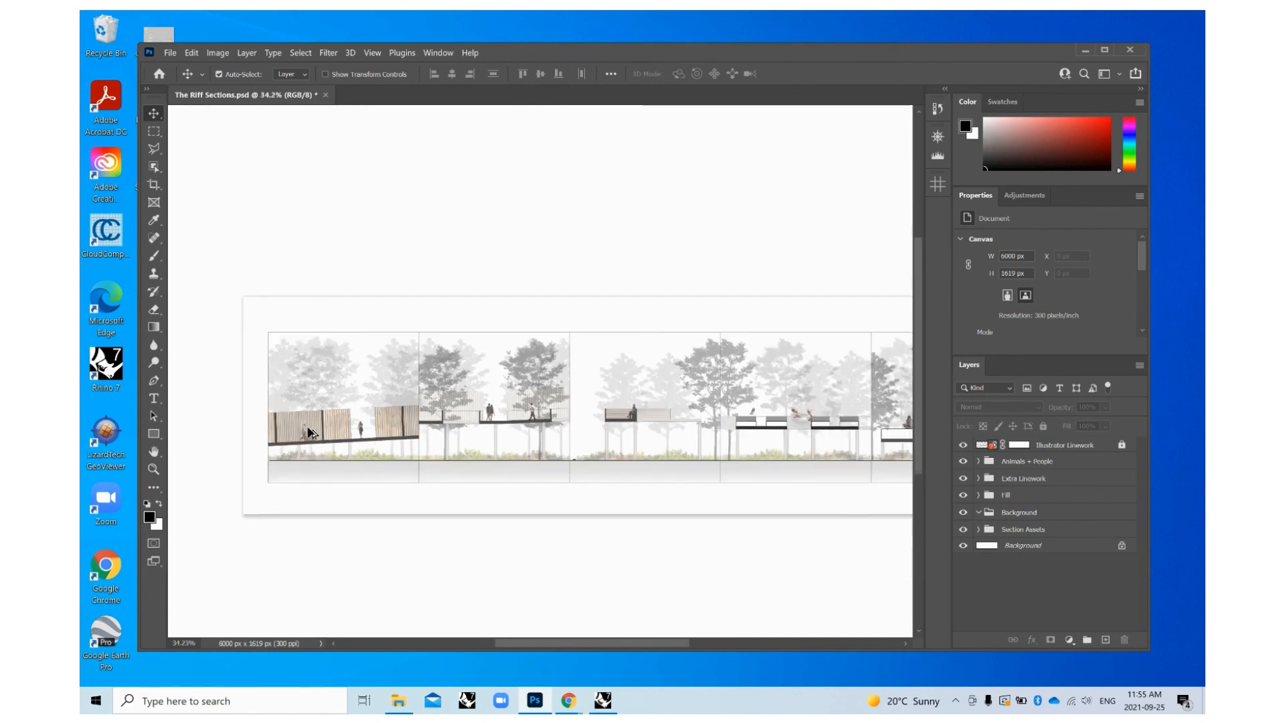